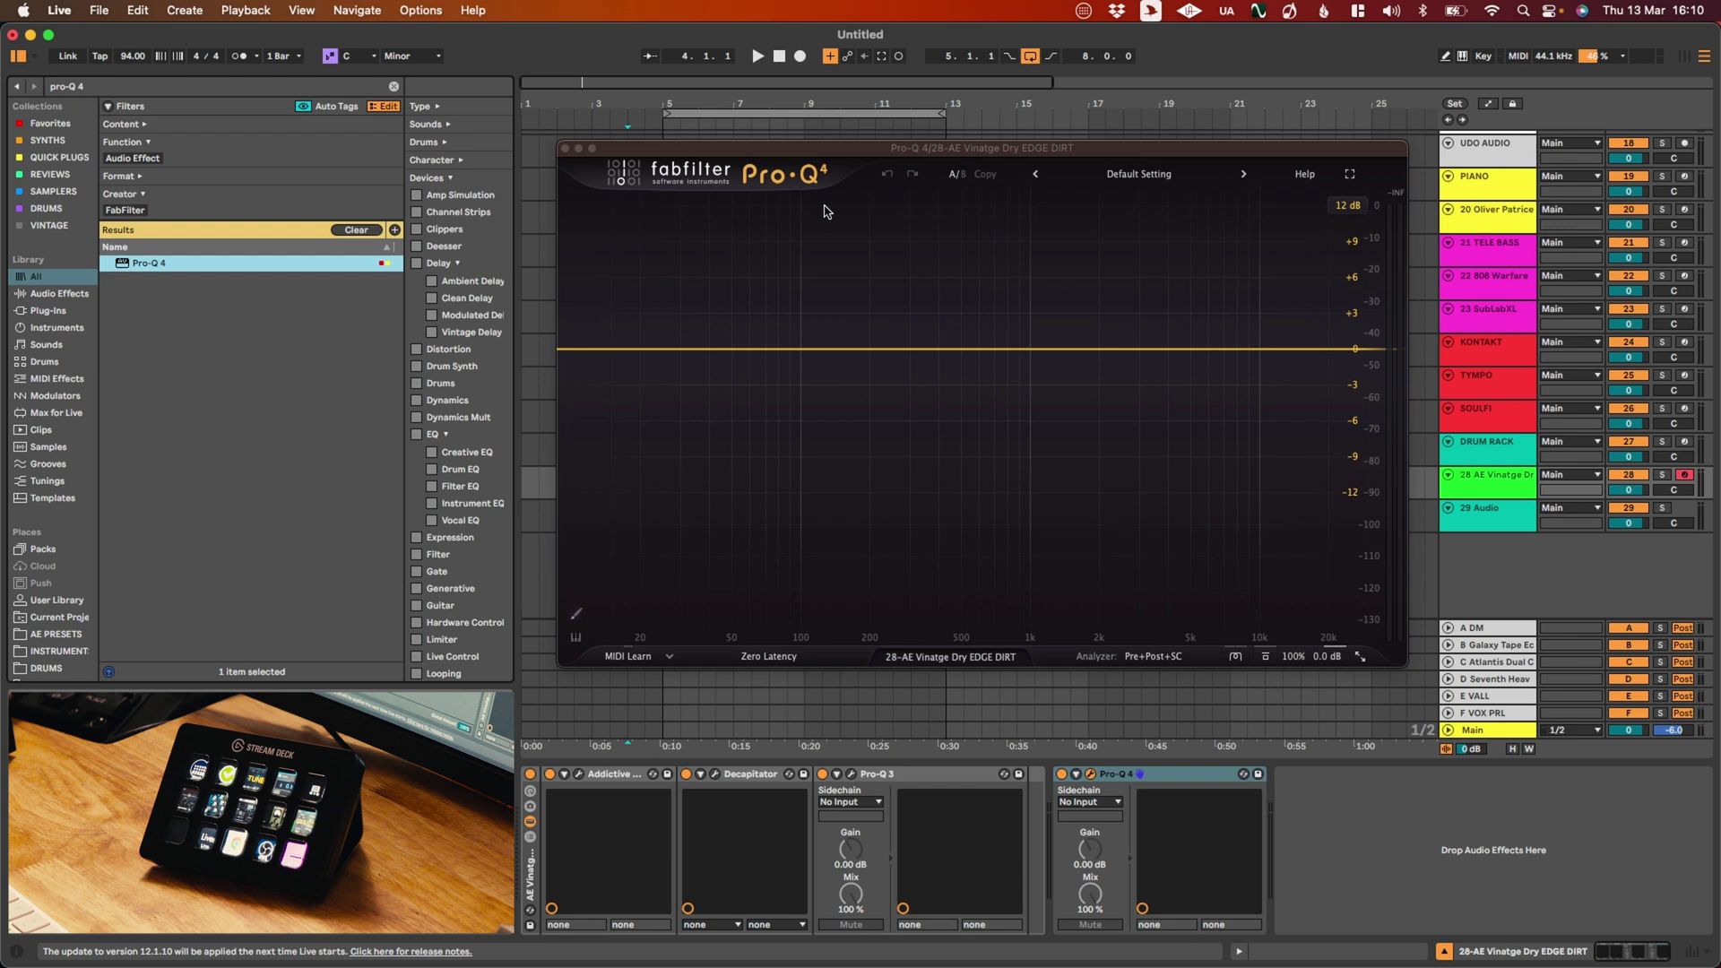
Load Auto-Tune Pro, then Decapitator, onto the track after Pro-Q 4 via browser searches.
key("super+f")
type("auto-tune pro")
key("Return")
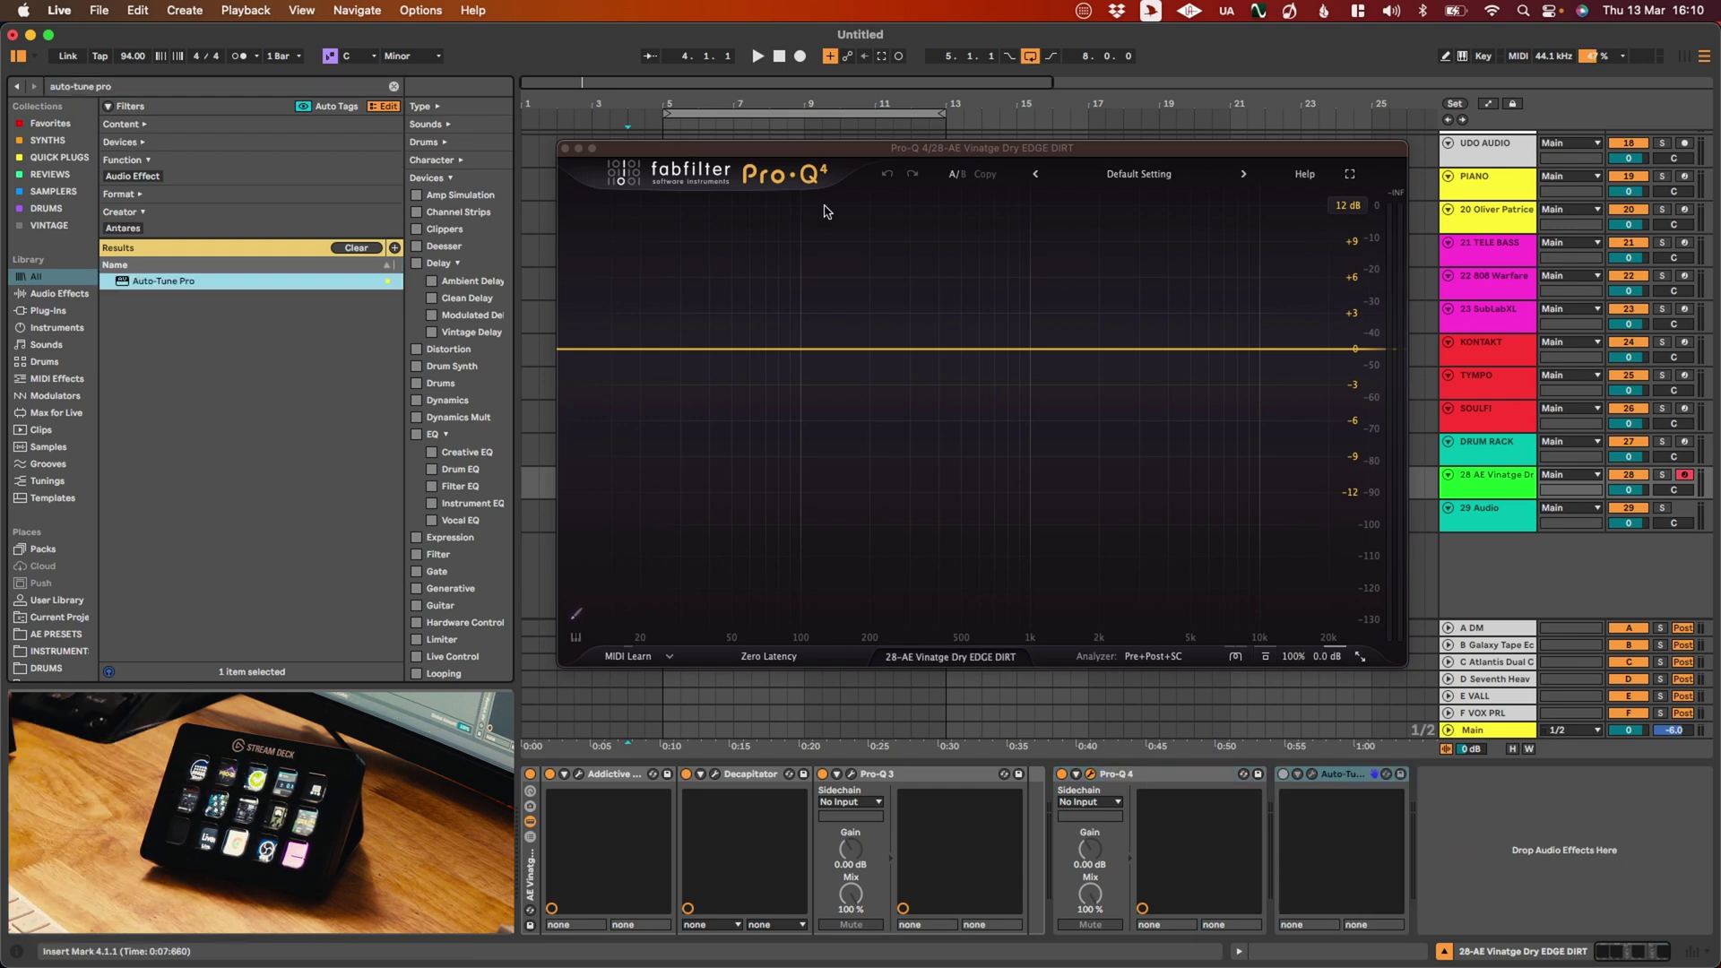
key("super+f")
type("decapitator")
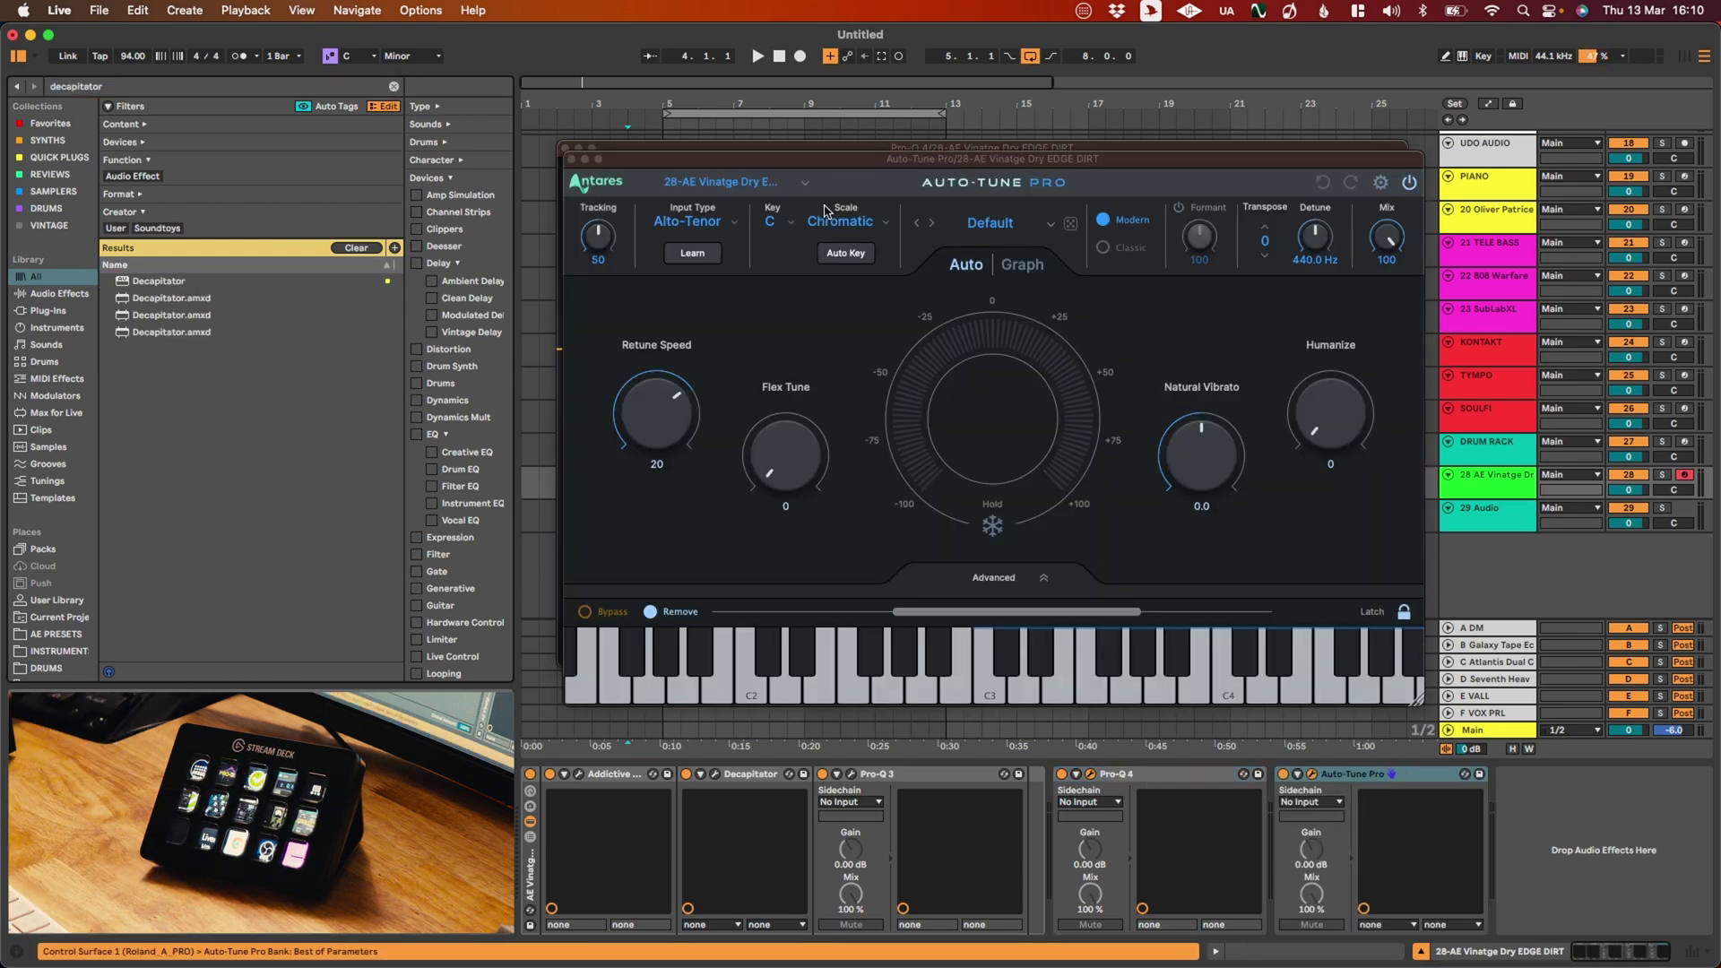
key("Return")
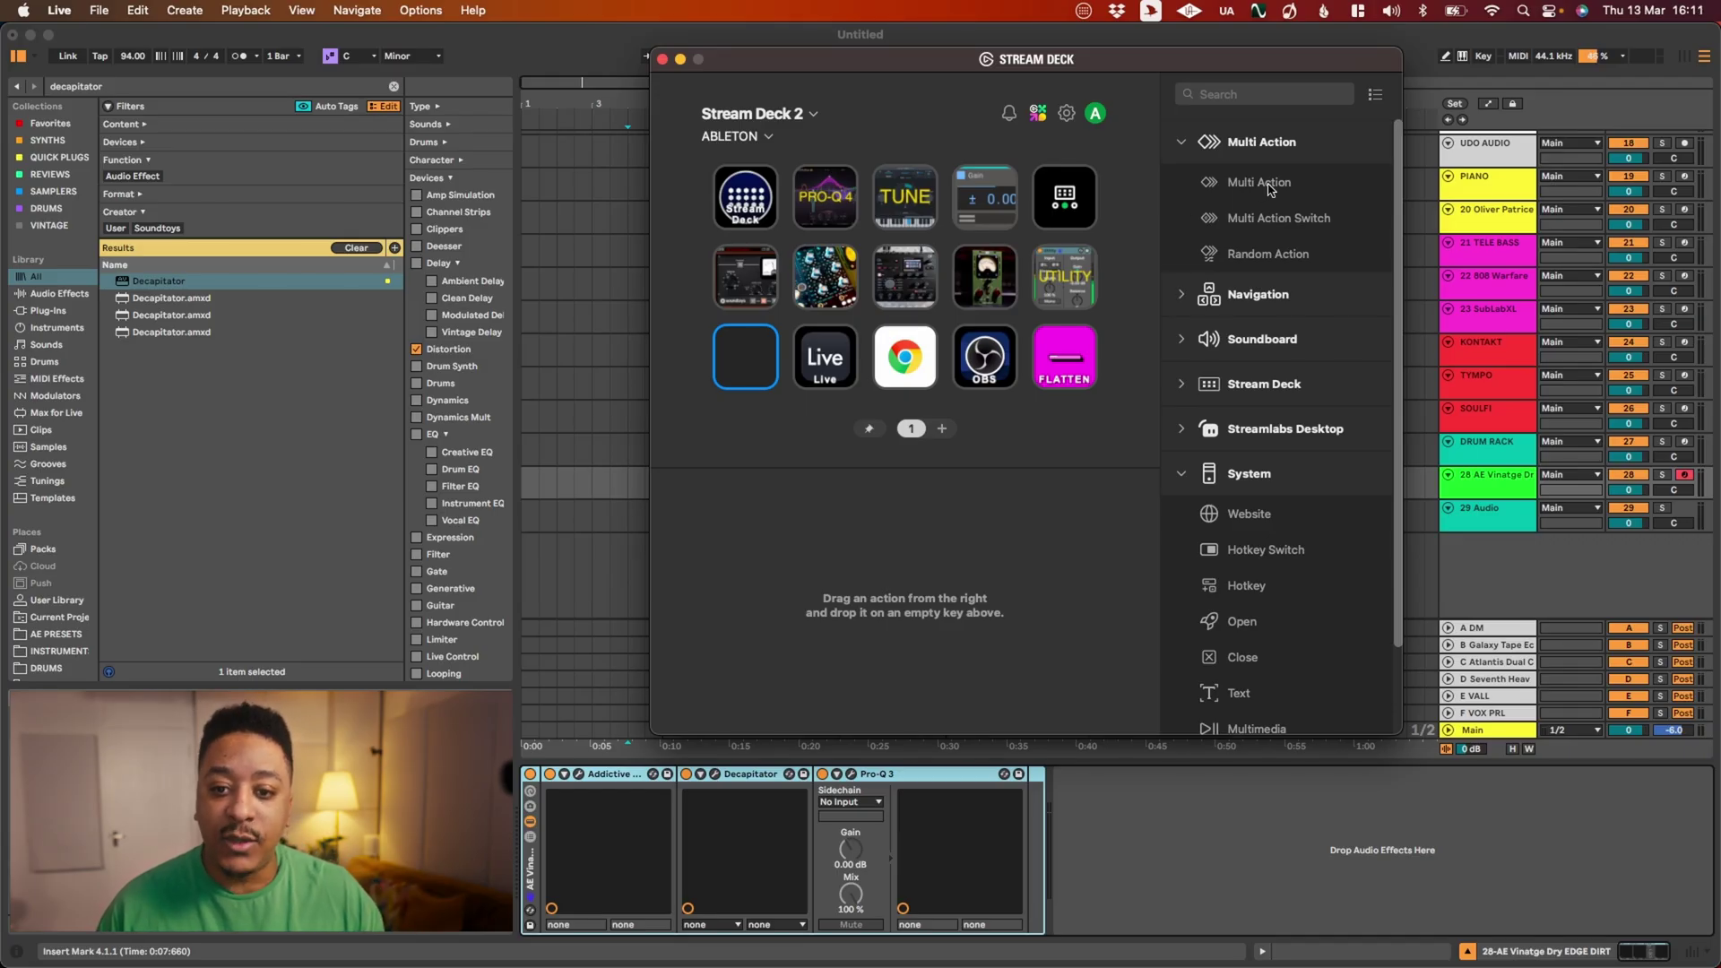
Place a Multi Action on the empty key with a first Hotkey step set to ⌘F.
left_click_drag(1269, 187, 763, 370)
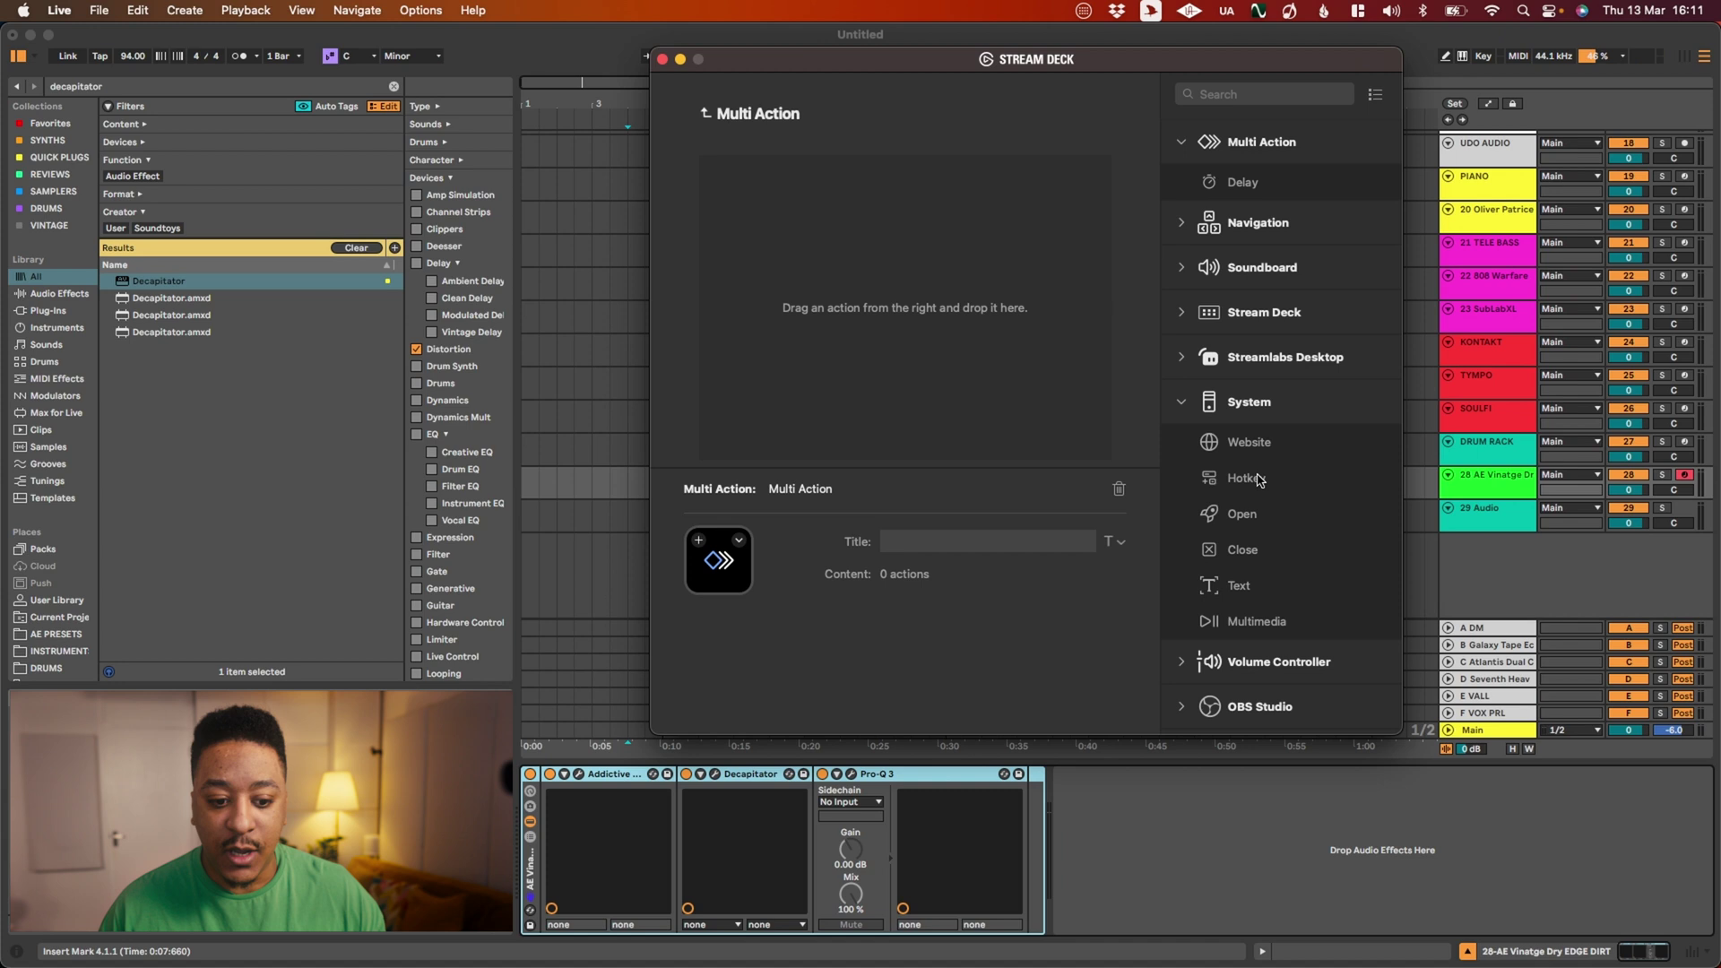
left_click_drag(1269, 482, 953, 320)
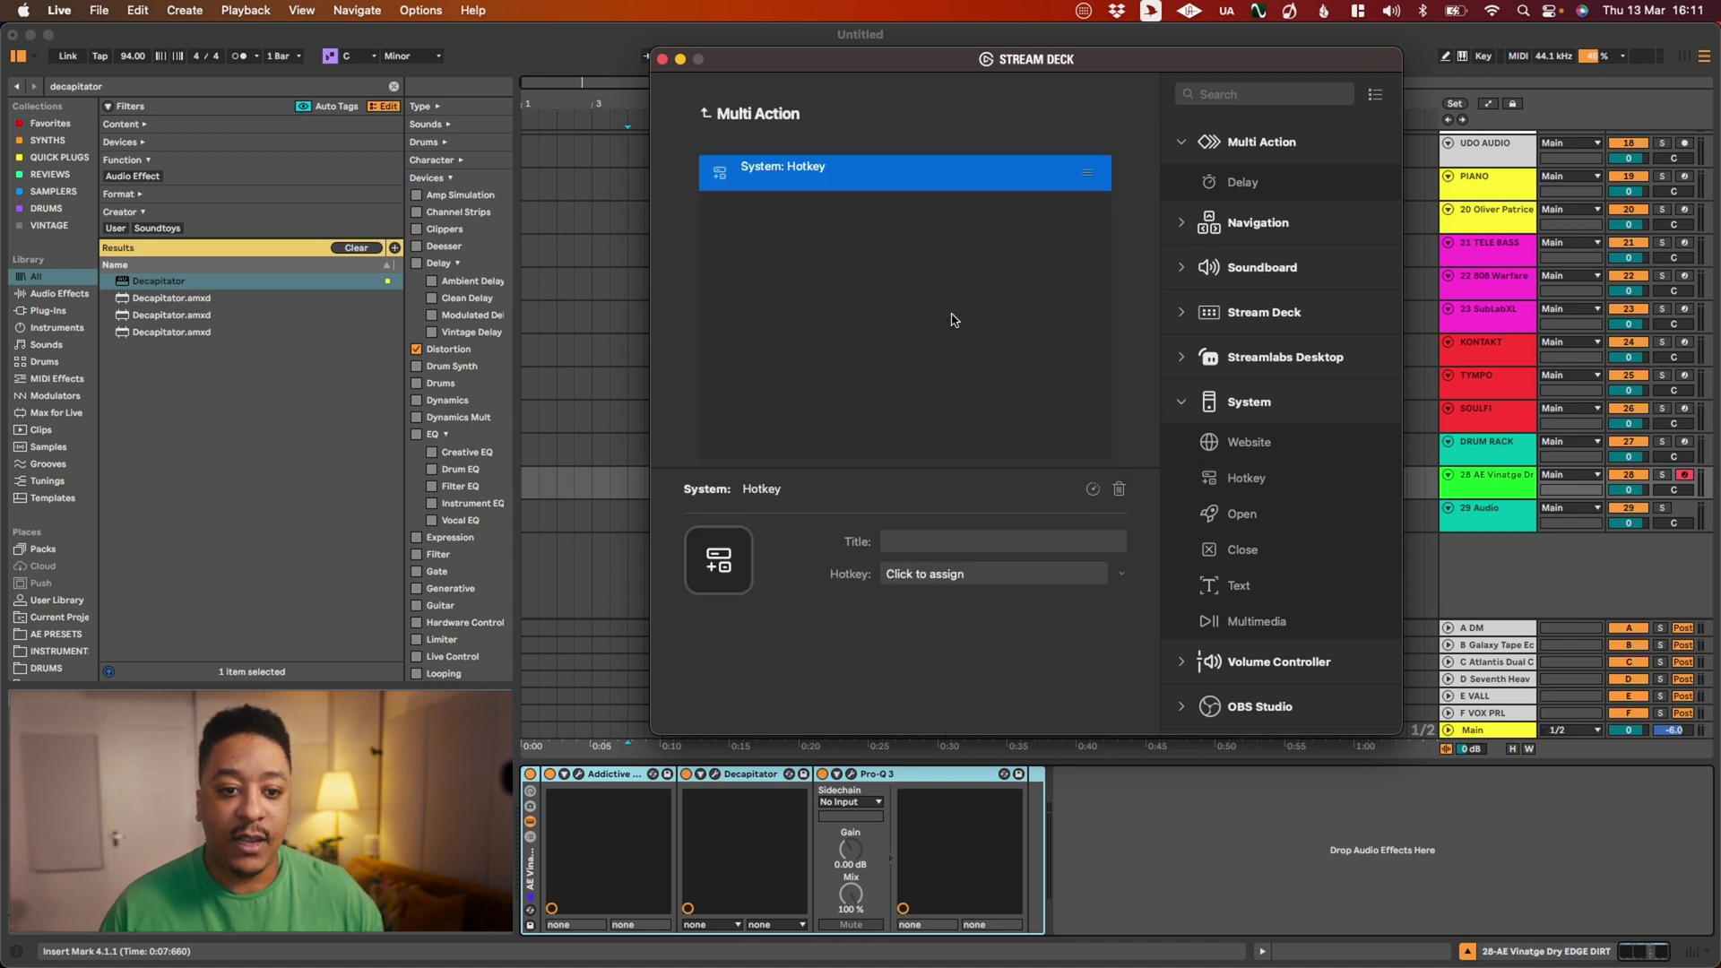
left_click(905, 575)
key("super+f")
left_click(974, 287)
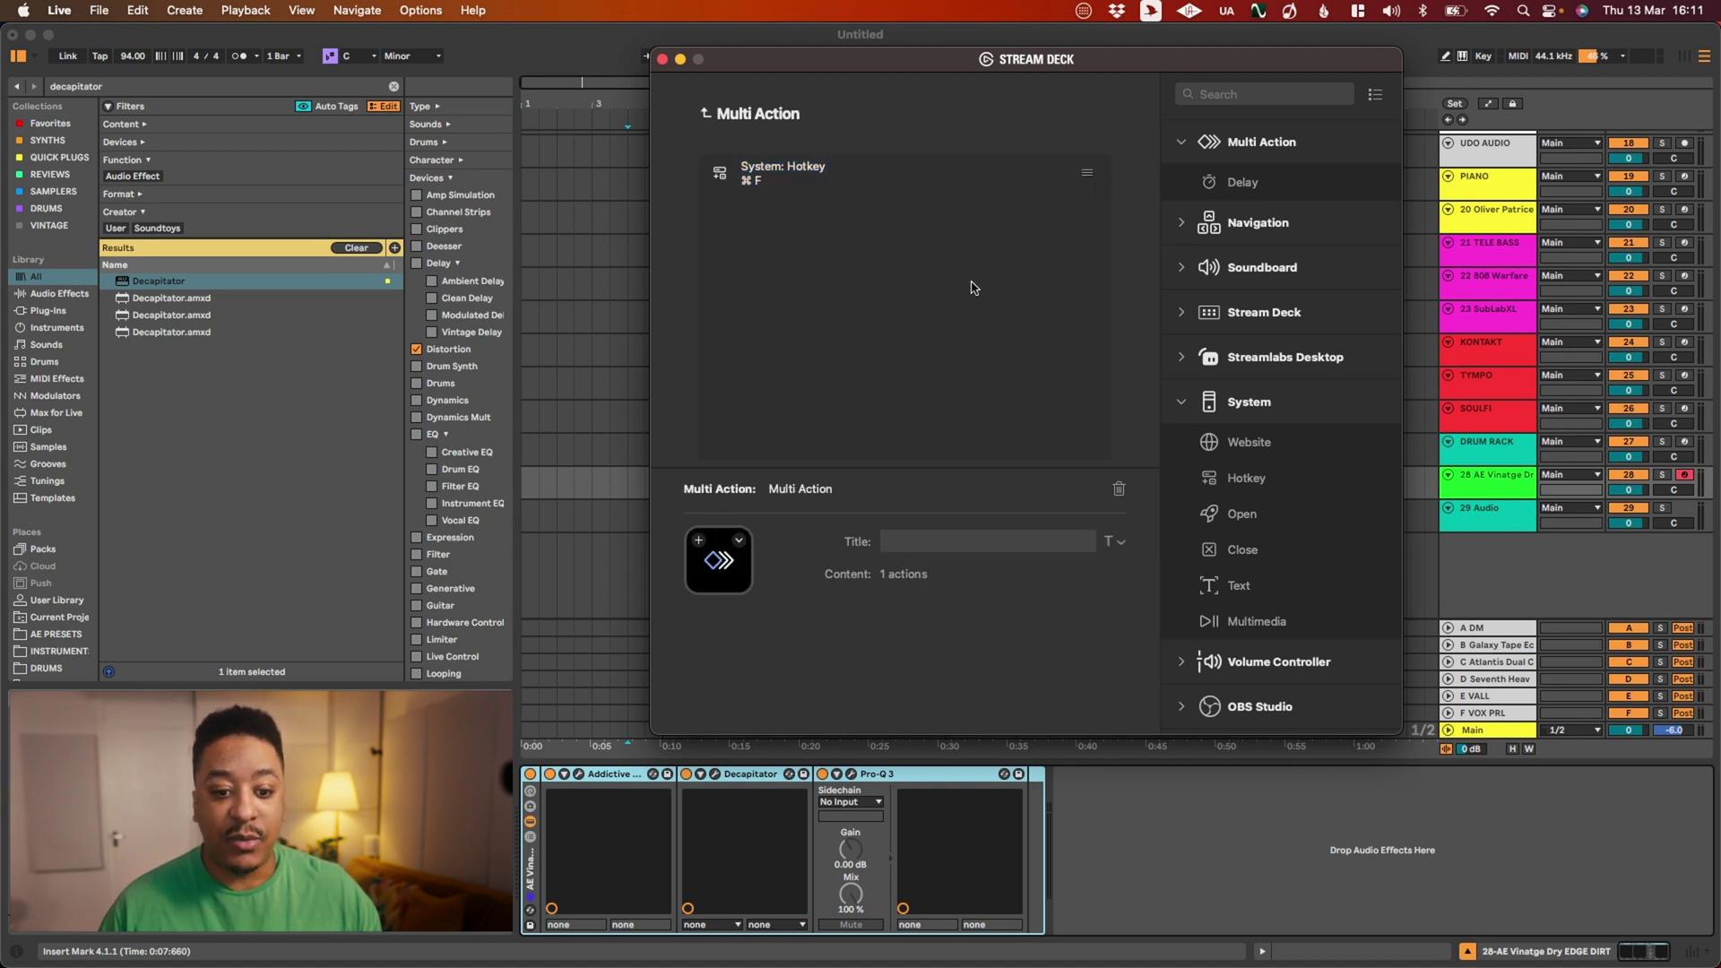
Search Live's browser for 'valhallavintageverb', copy that text, and return to Stream Deck.
left_click(592, 50)
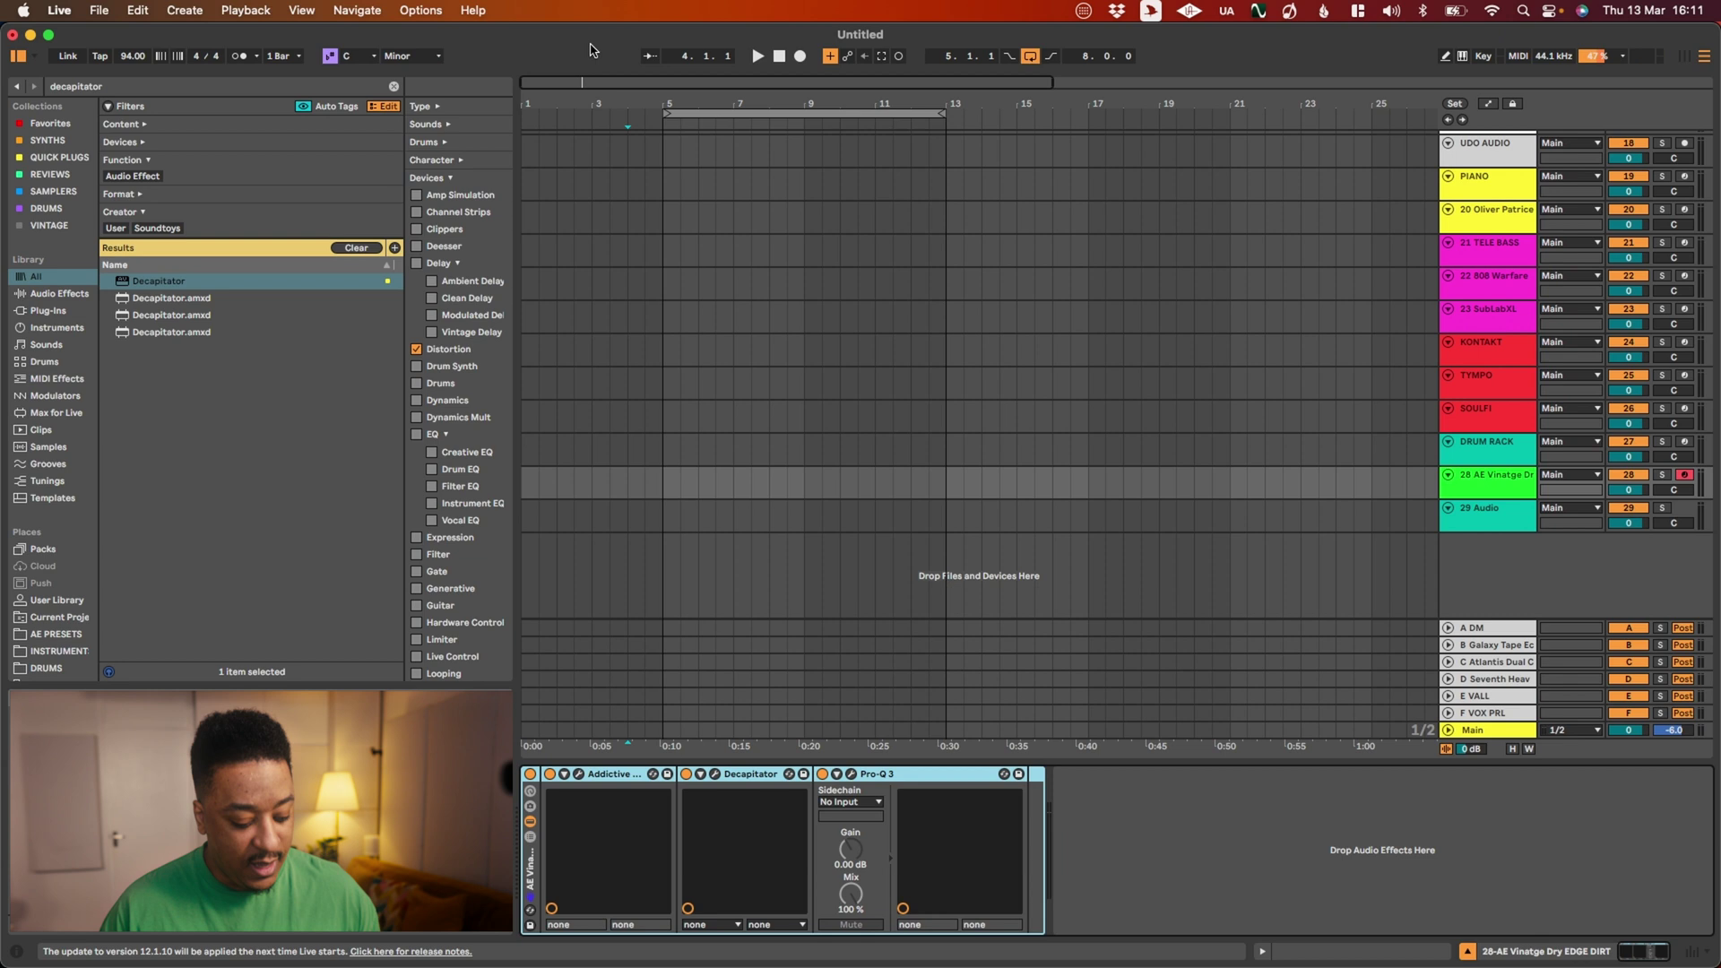
key("super+f")
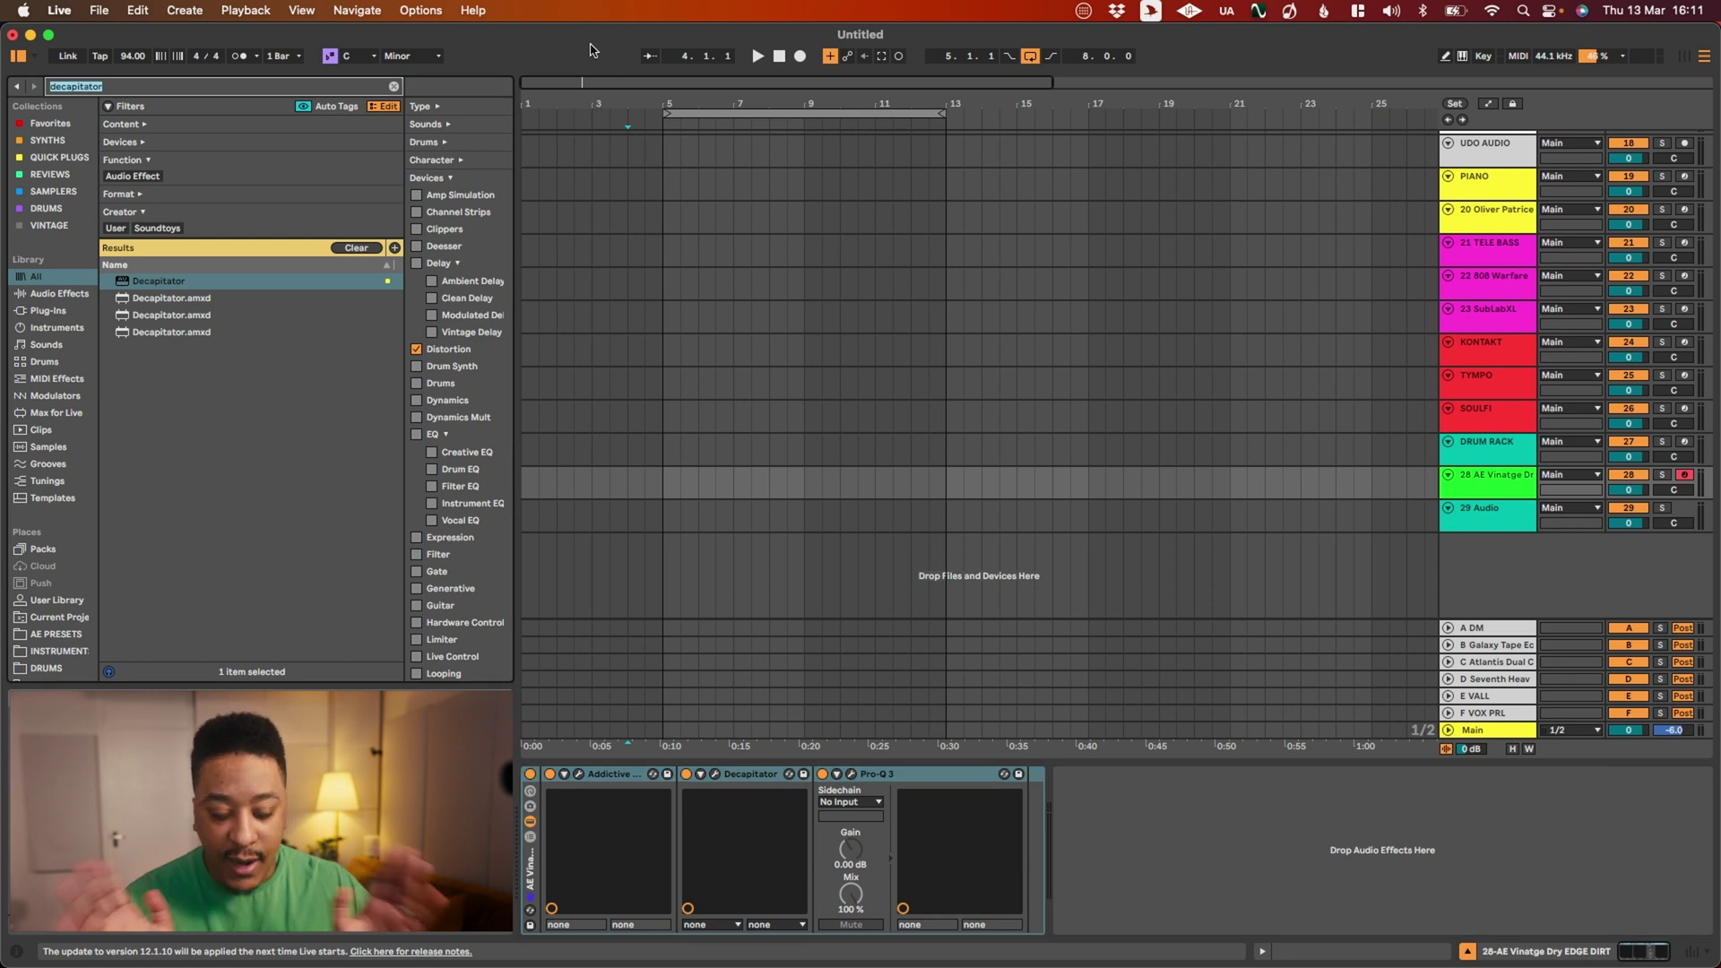
type("valhalla")
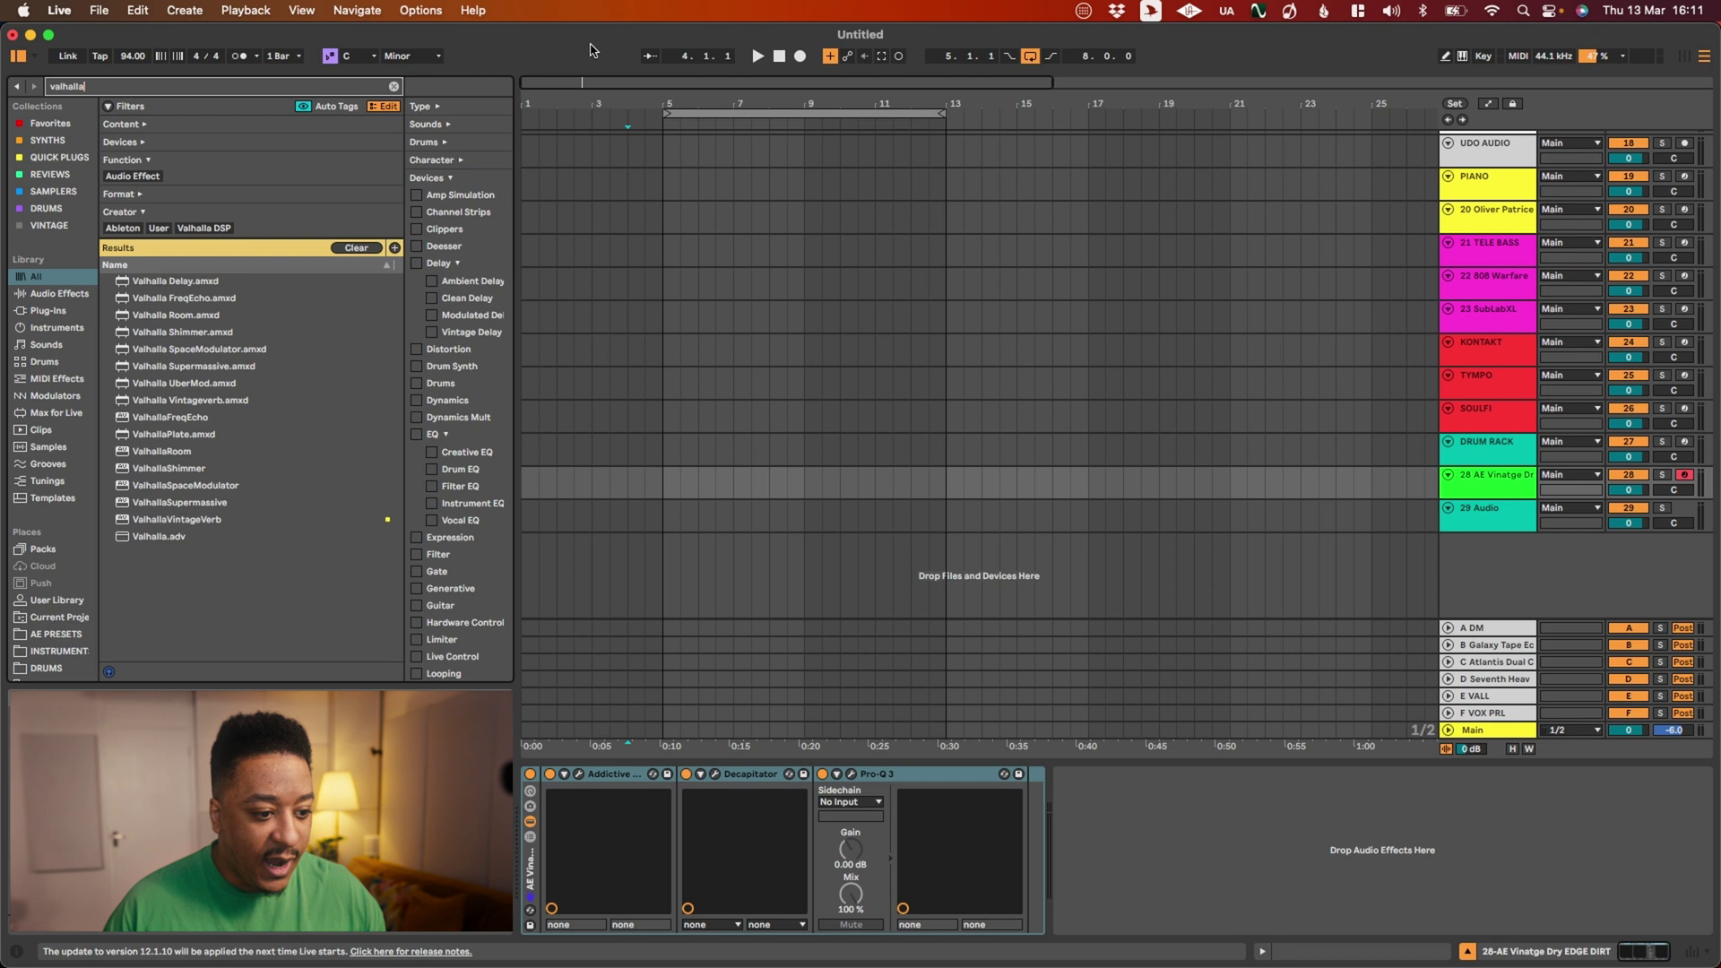
type("vintageverb")
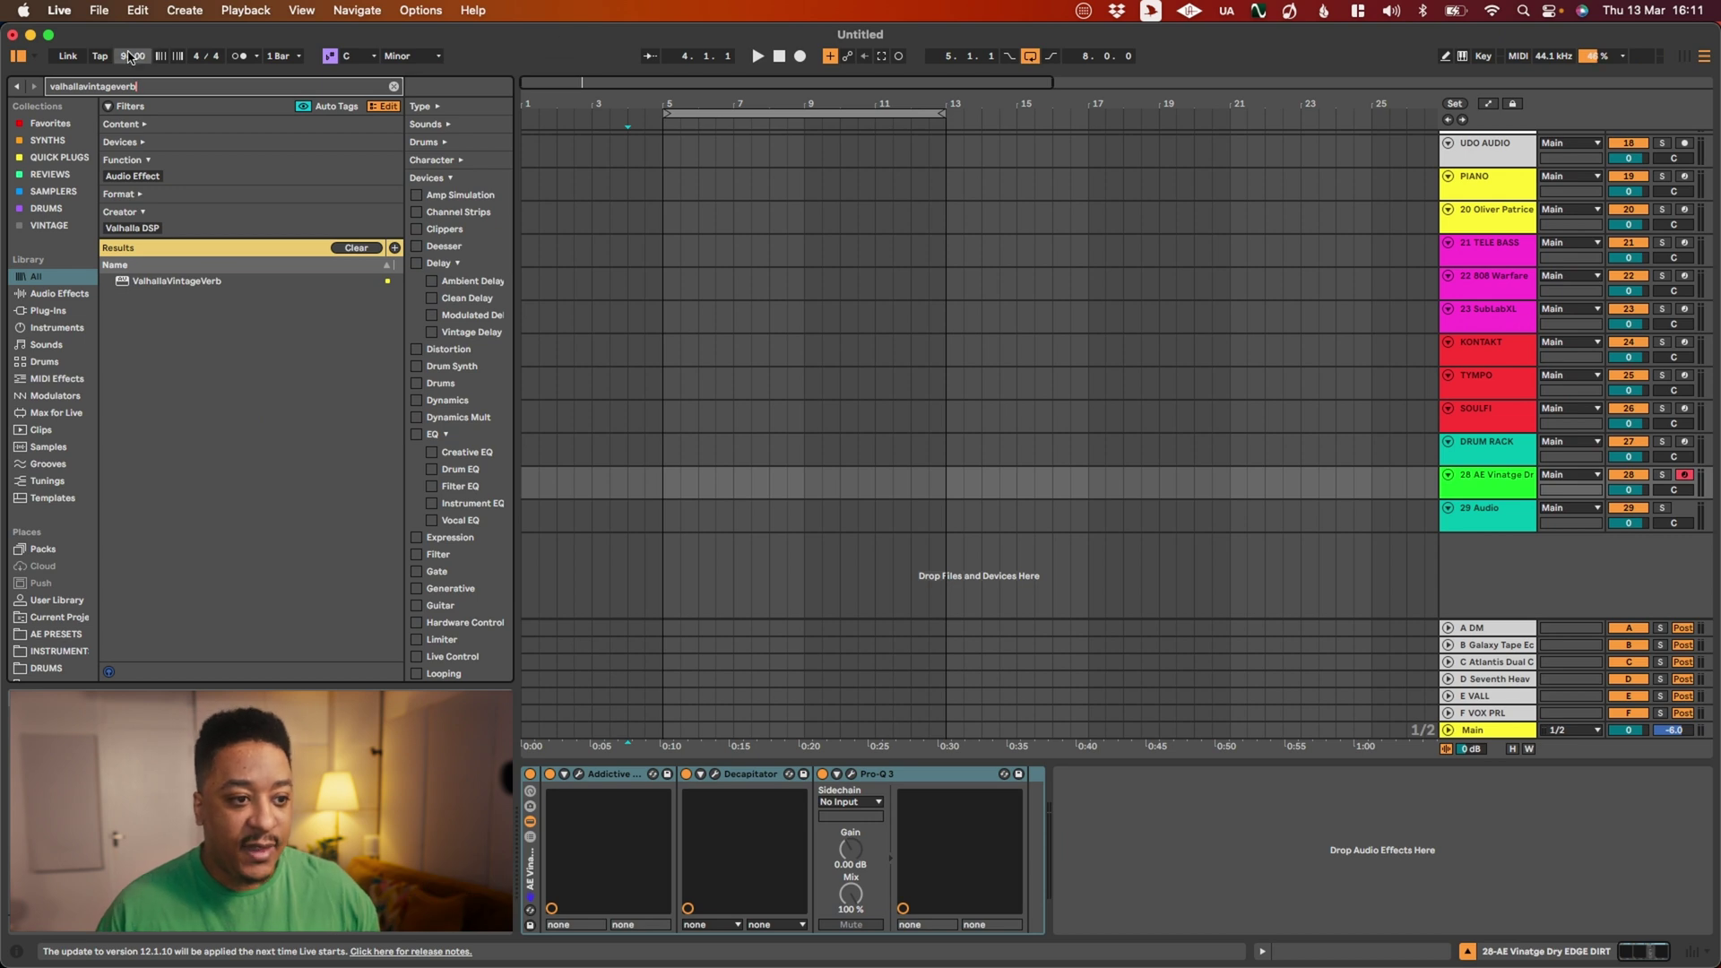
left_click_drag(173, 90, 43, 88)
key("cmd+c")
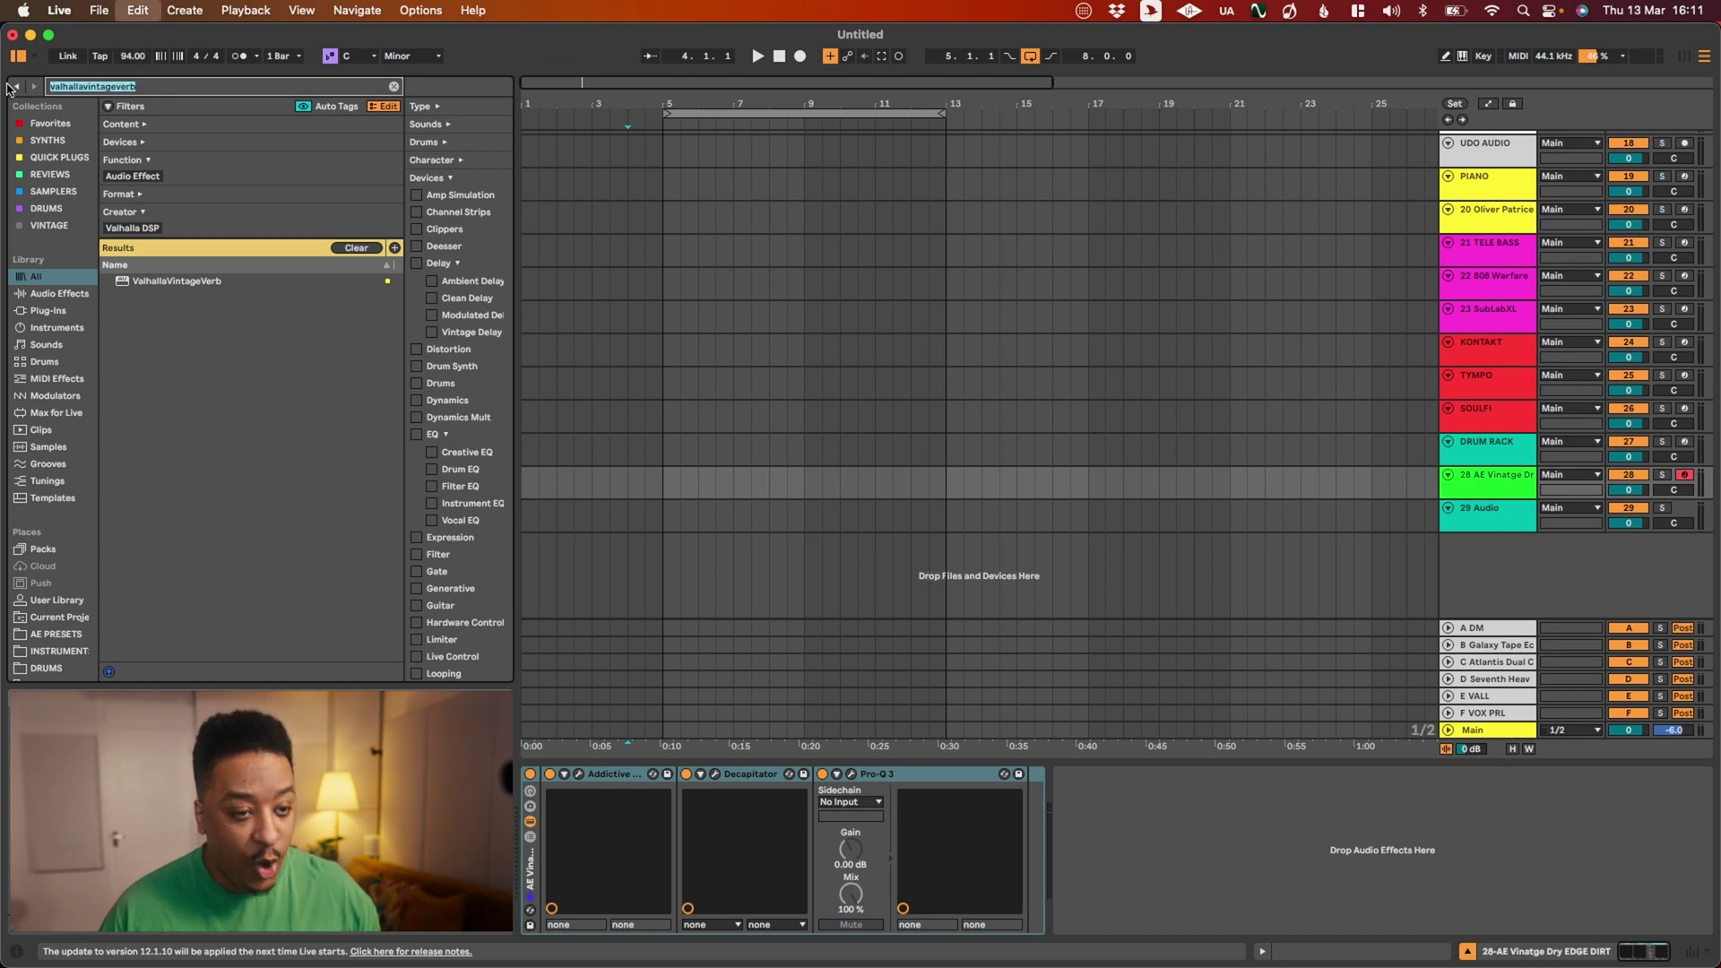
key("cmd+Tab")
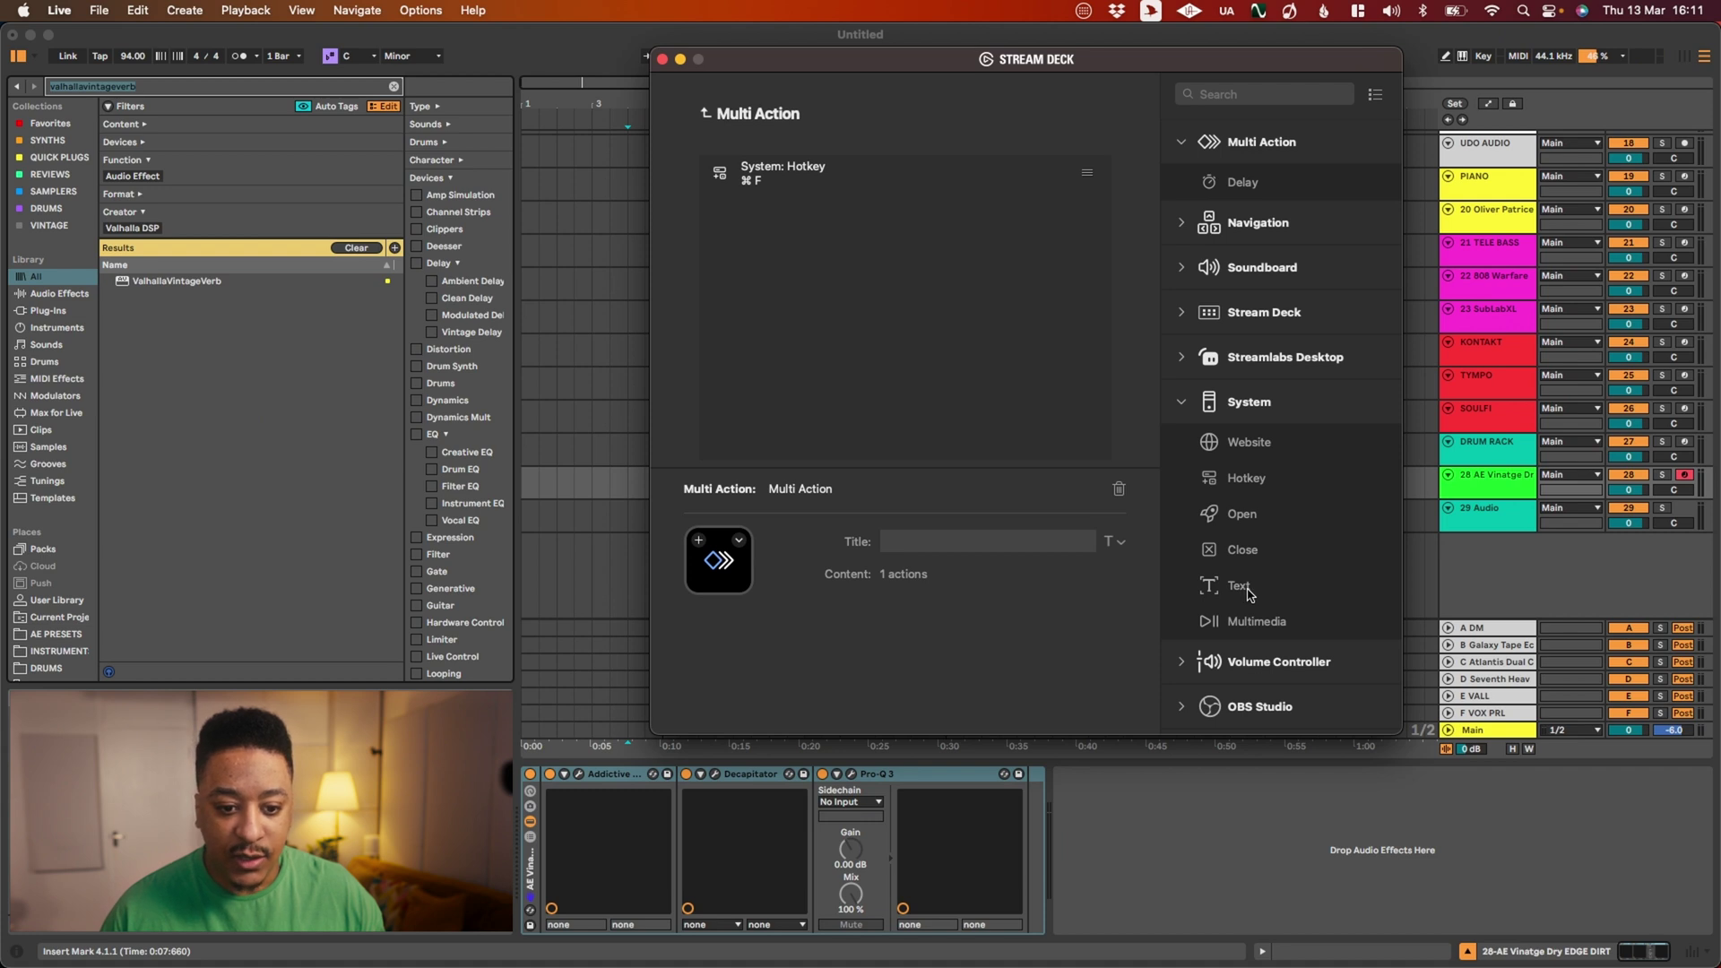
Add a Text step to the multi-action that types the pasted 'valhallavintageverb'.
left_click_drag(1236, 588, 831, 305)
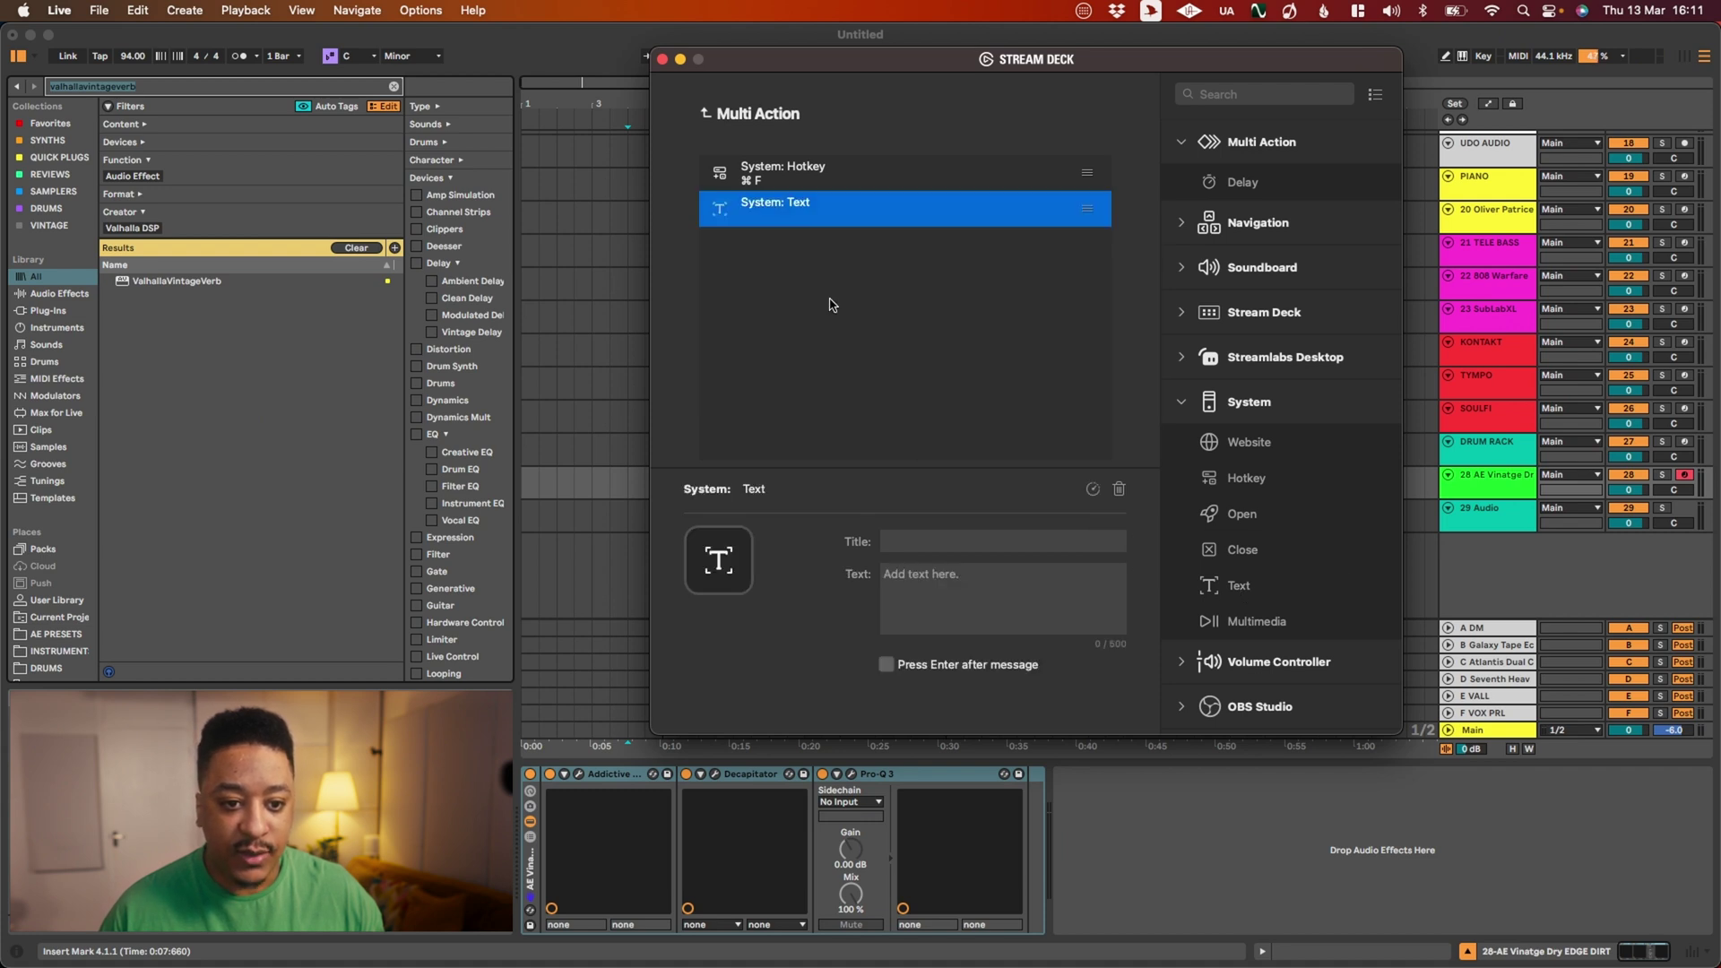
left_click(906, 577)
key("super+v")
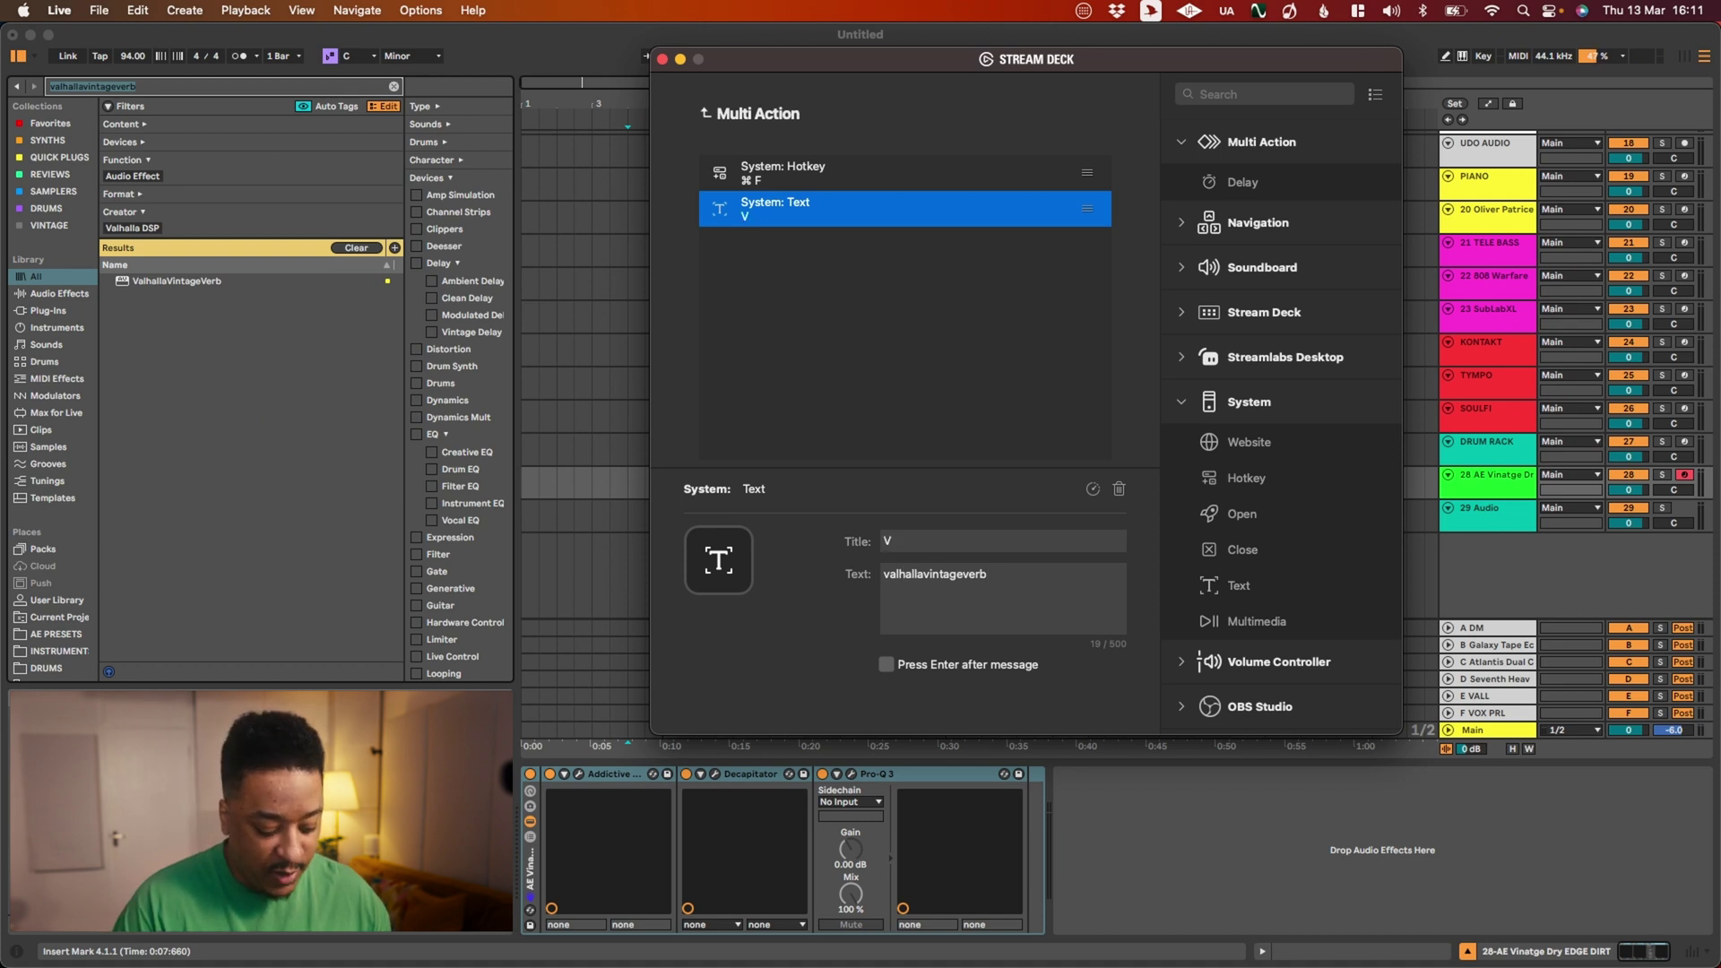
left_click(992, 334)
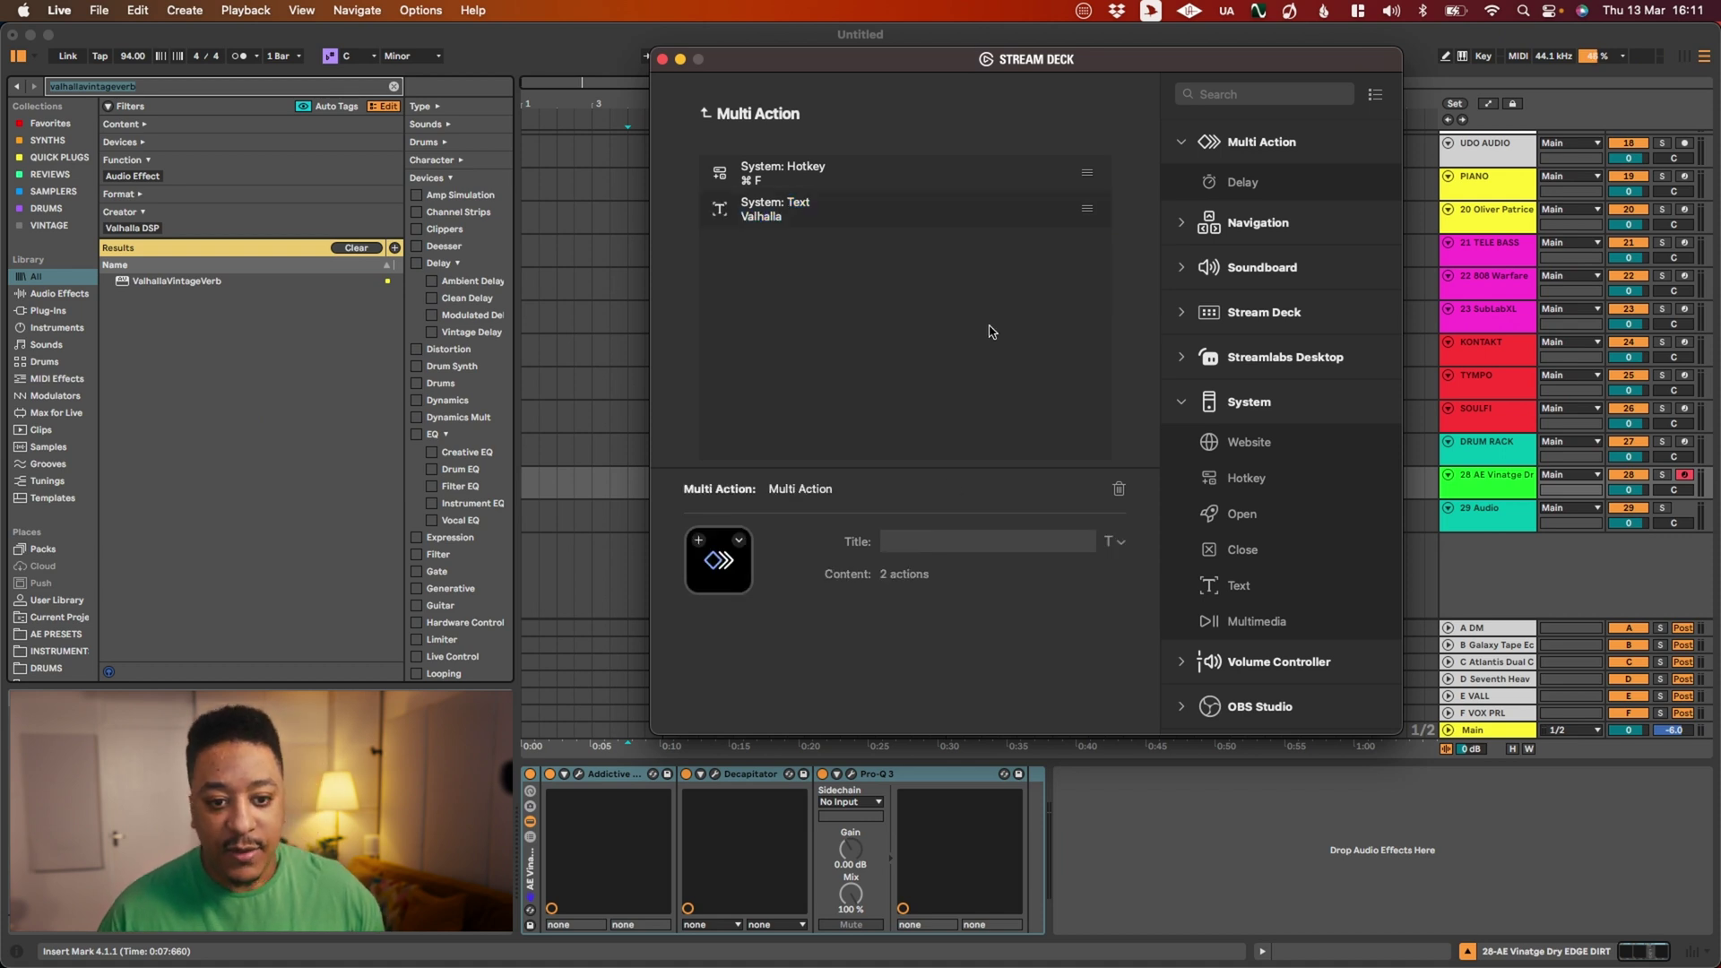
left_click(977, 217)
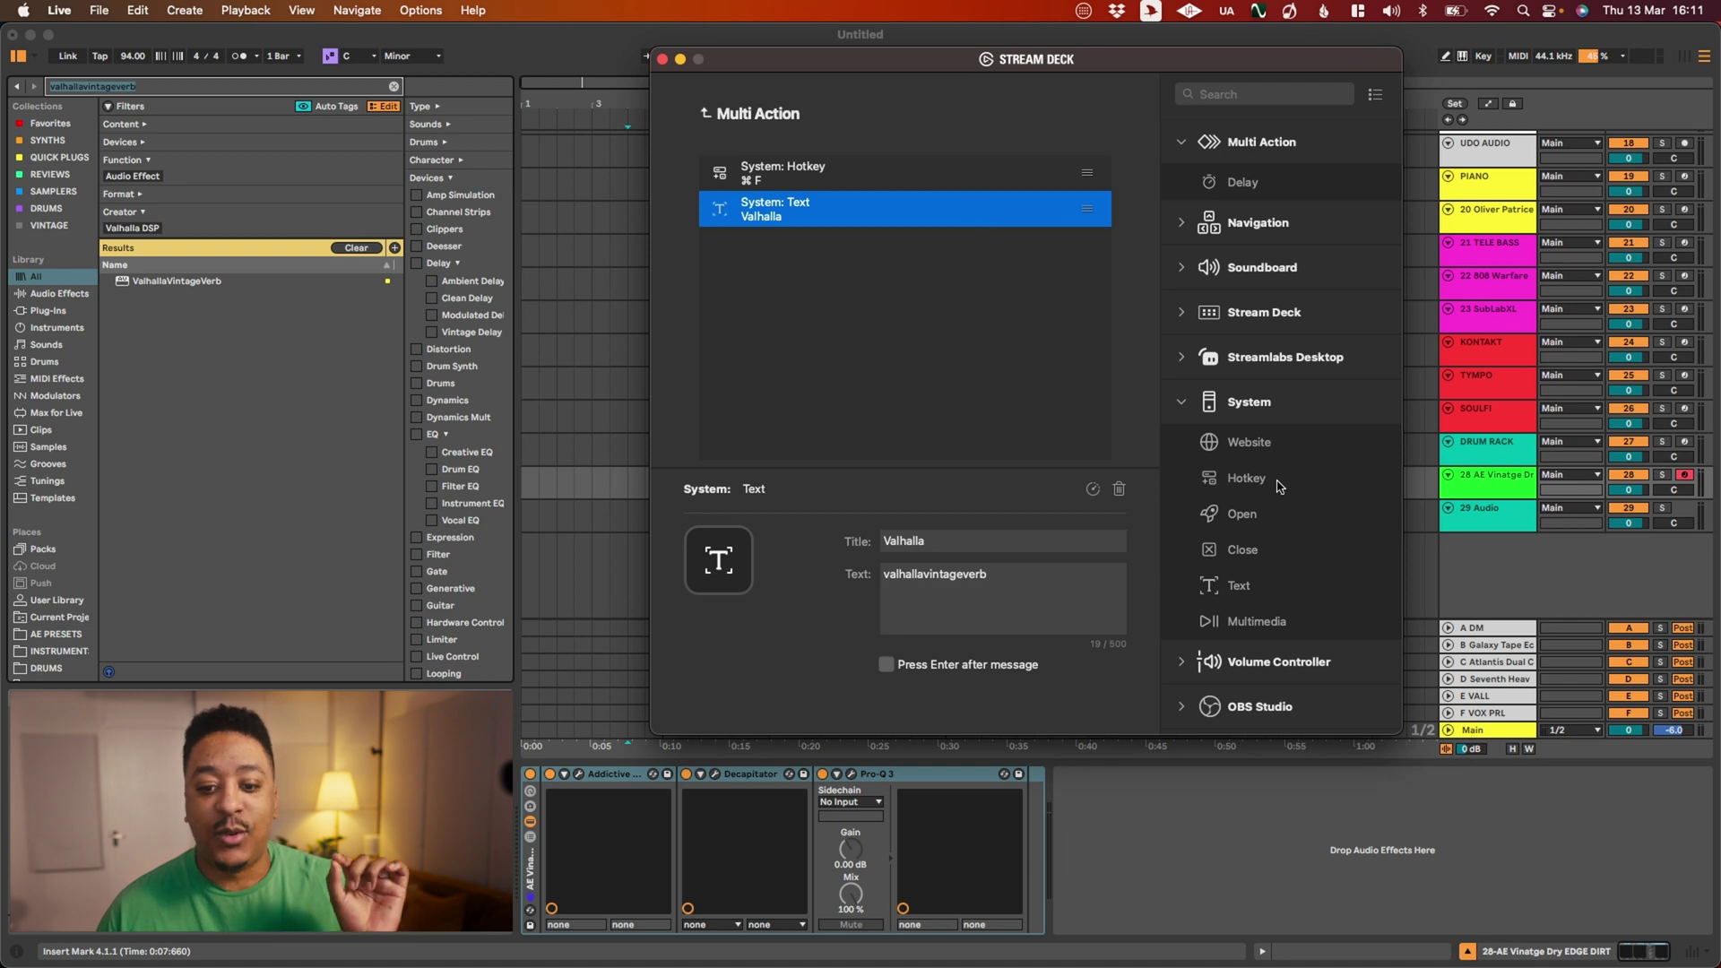
Add two more Hotkey steps, each set to Return, completing four steps.
left_click_drag(1246, 480, 893, 352)
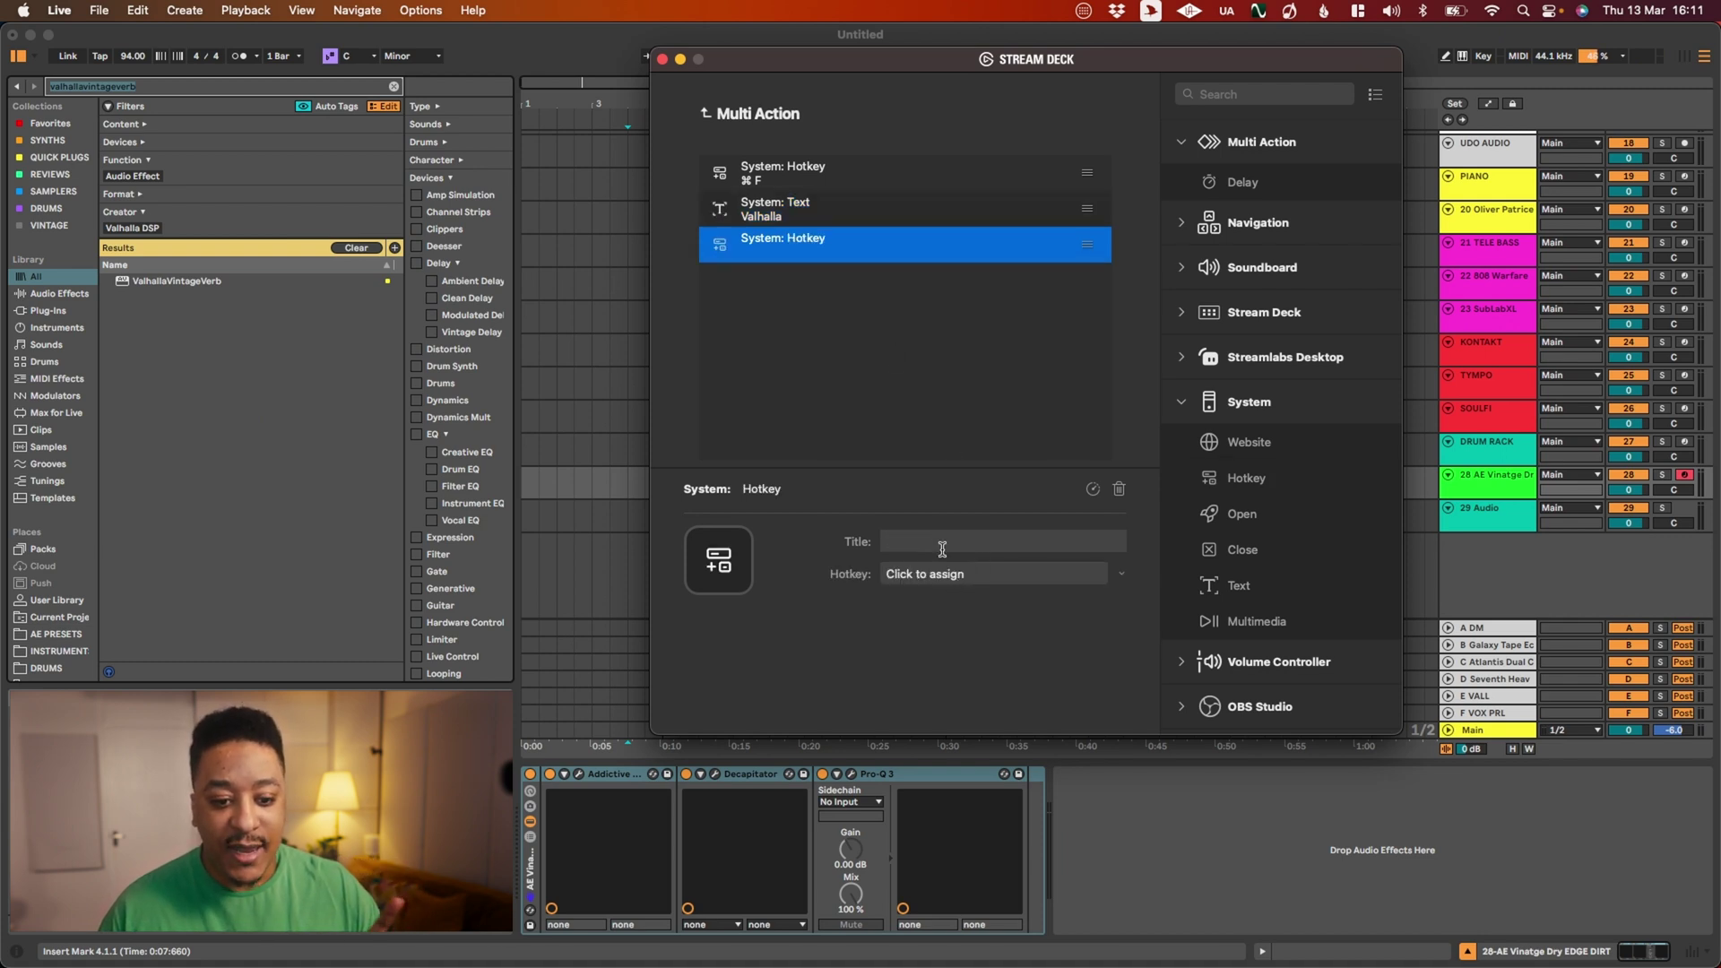
left_click(925, 574)
key("Return")
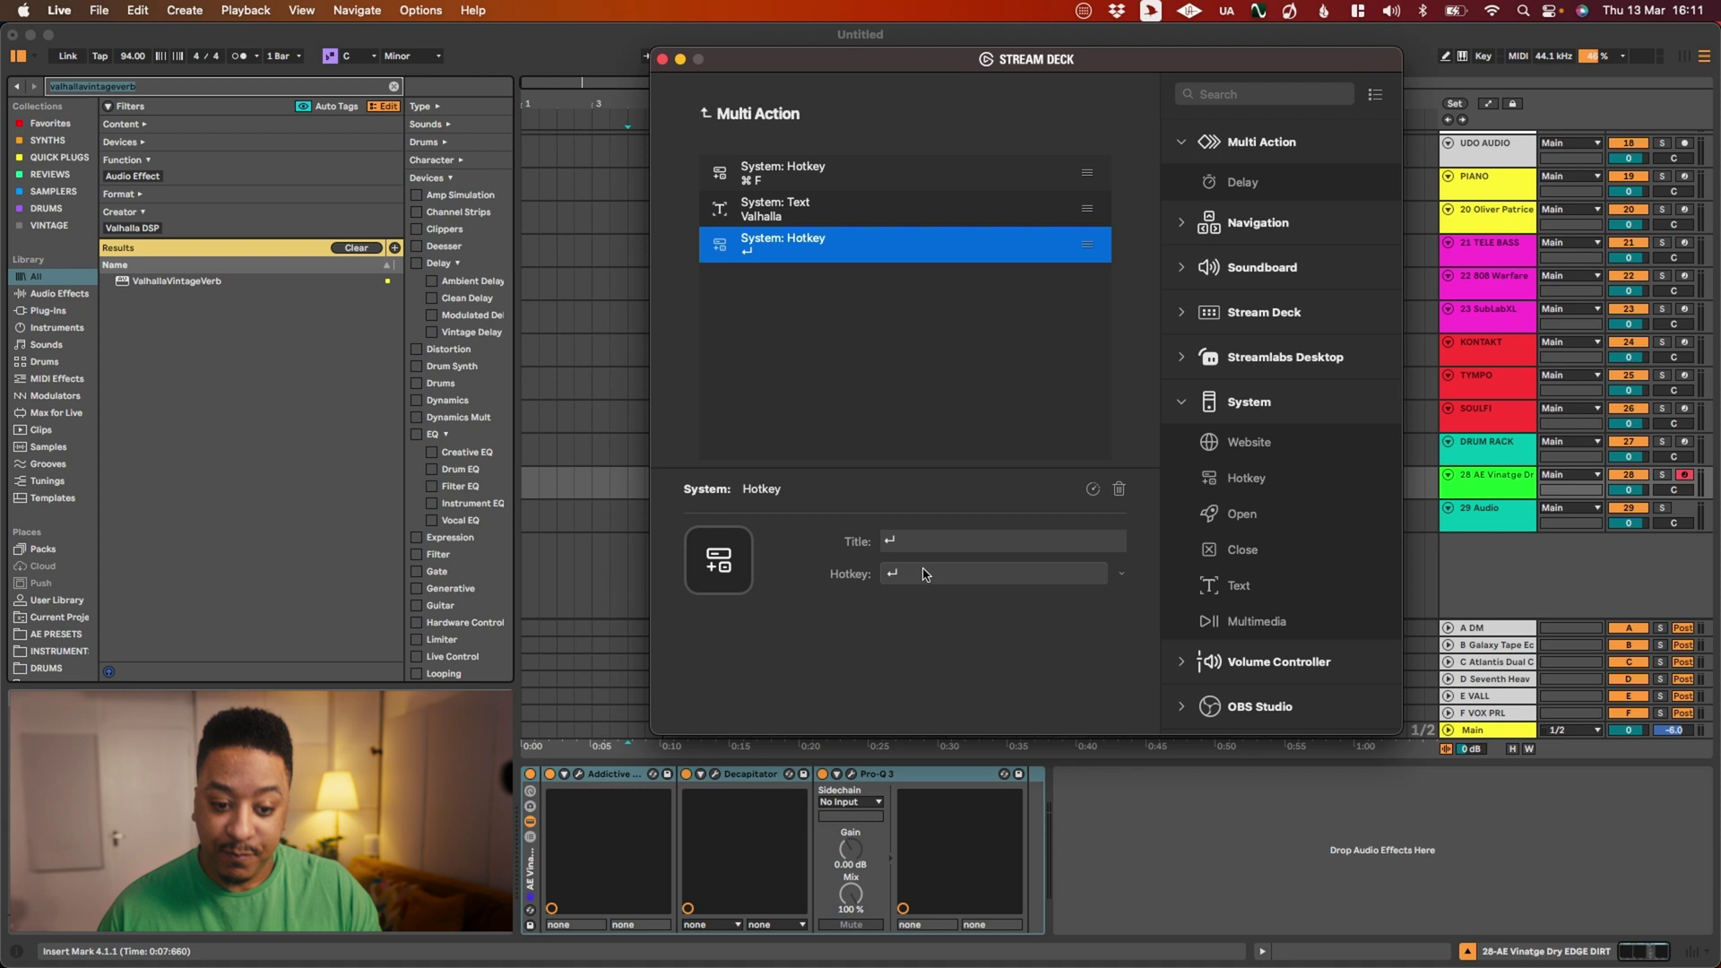
left_click(1017, 349)
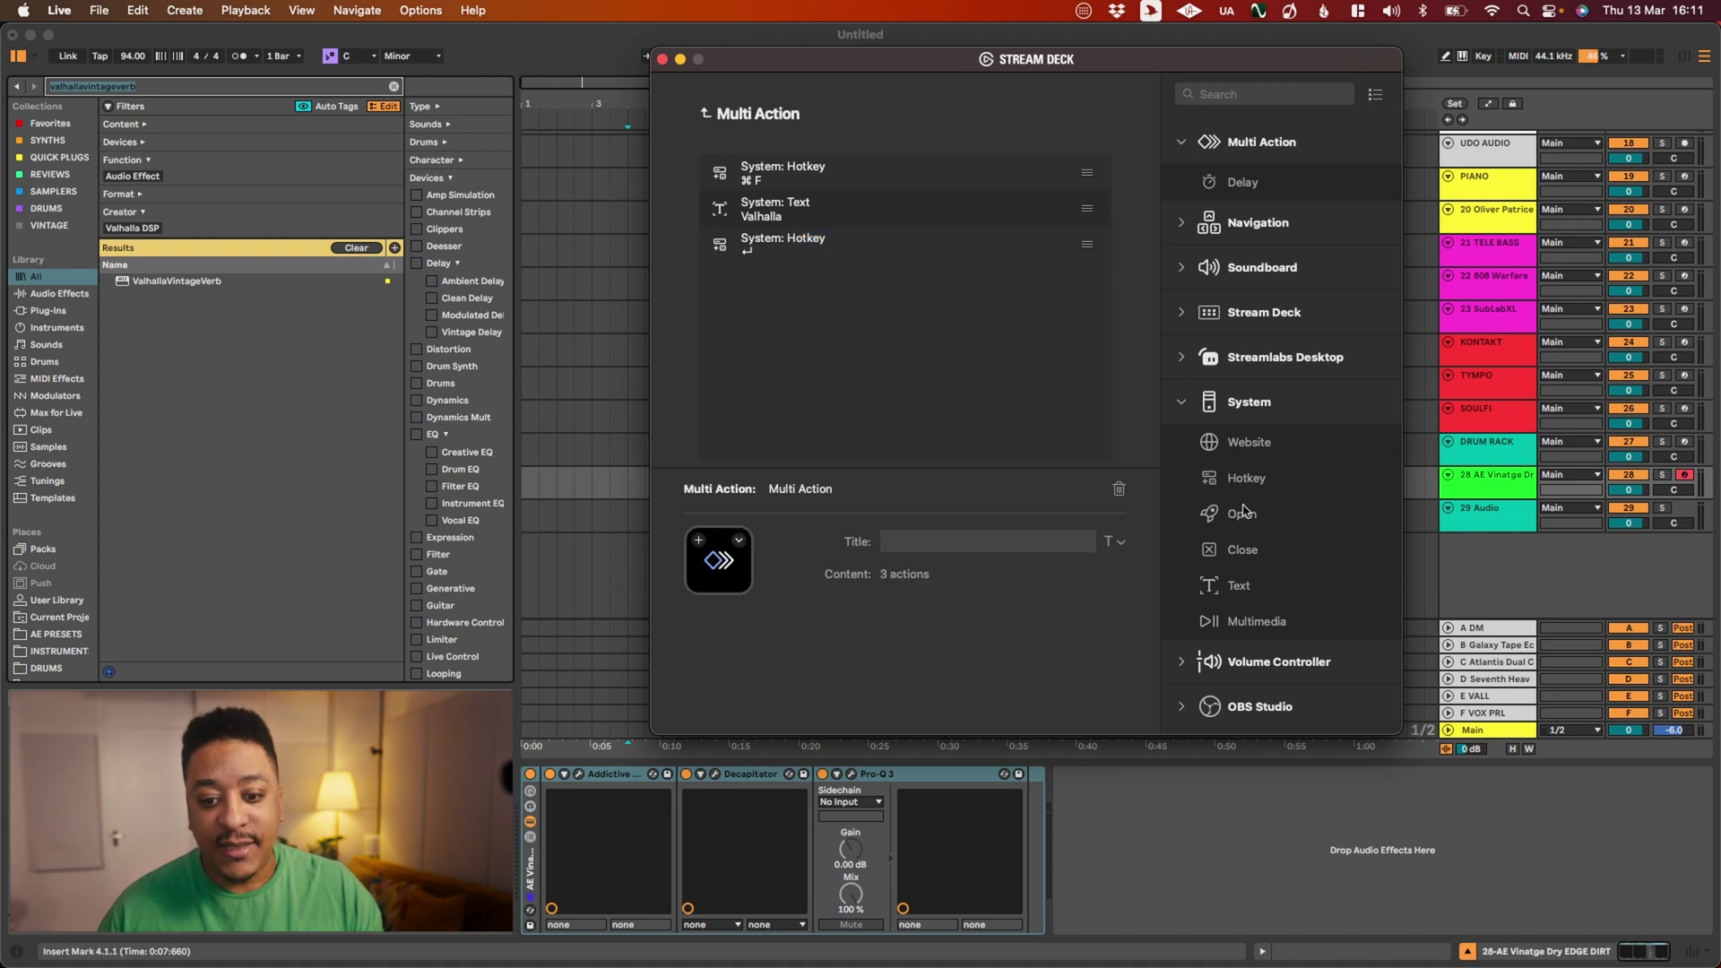
left_click_drag(1269, 482, 838, 376)
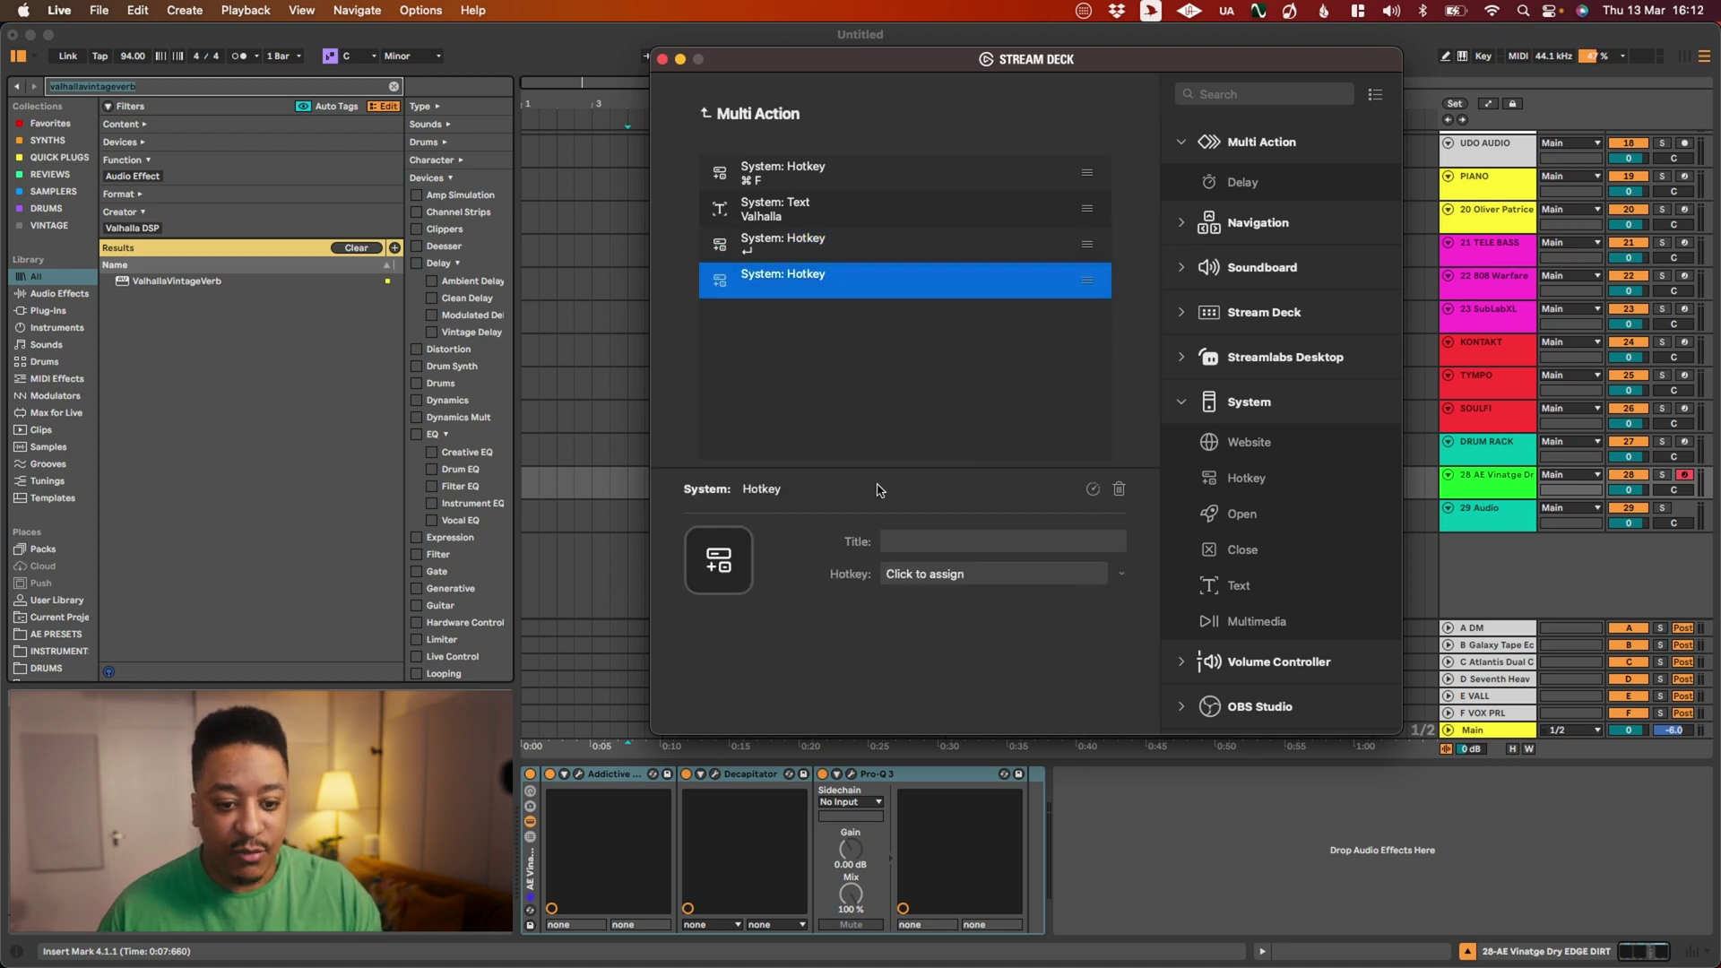
left_click(901, 578)
key("Return")
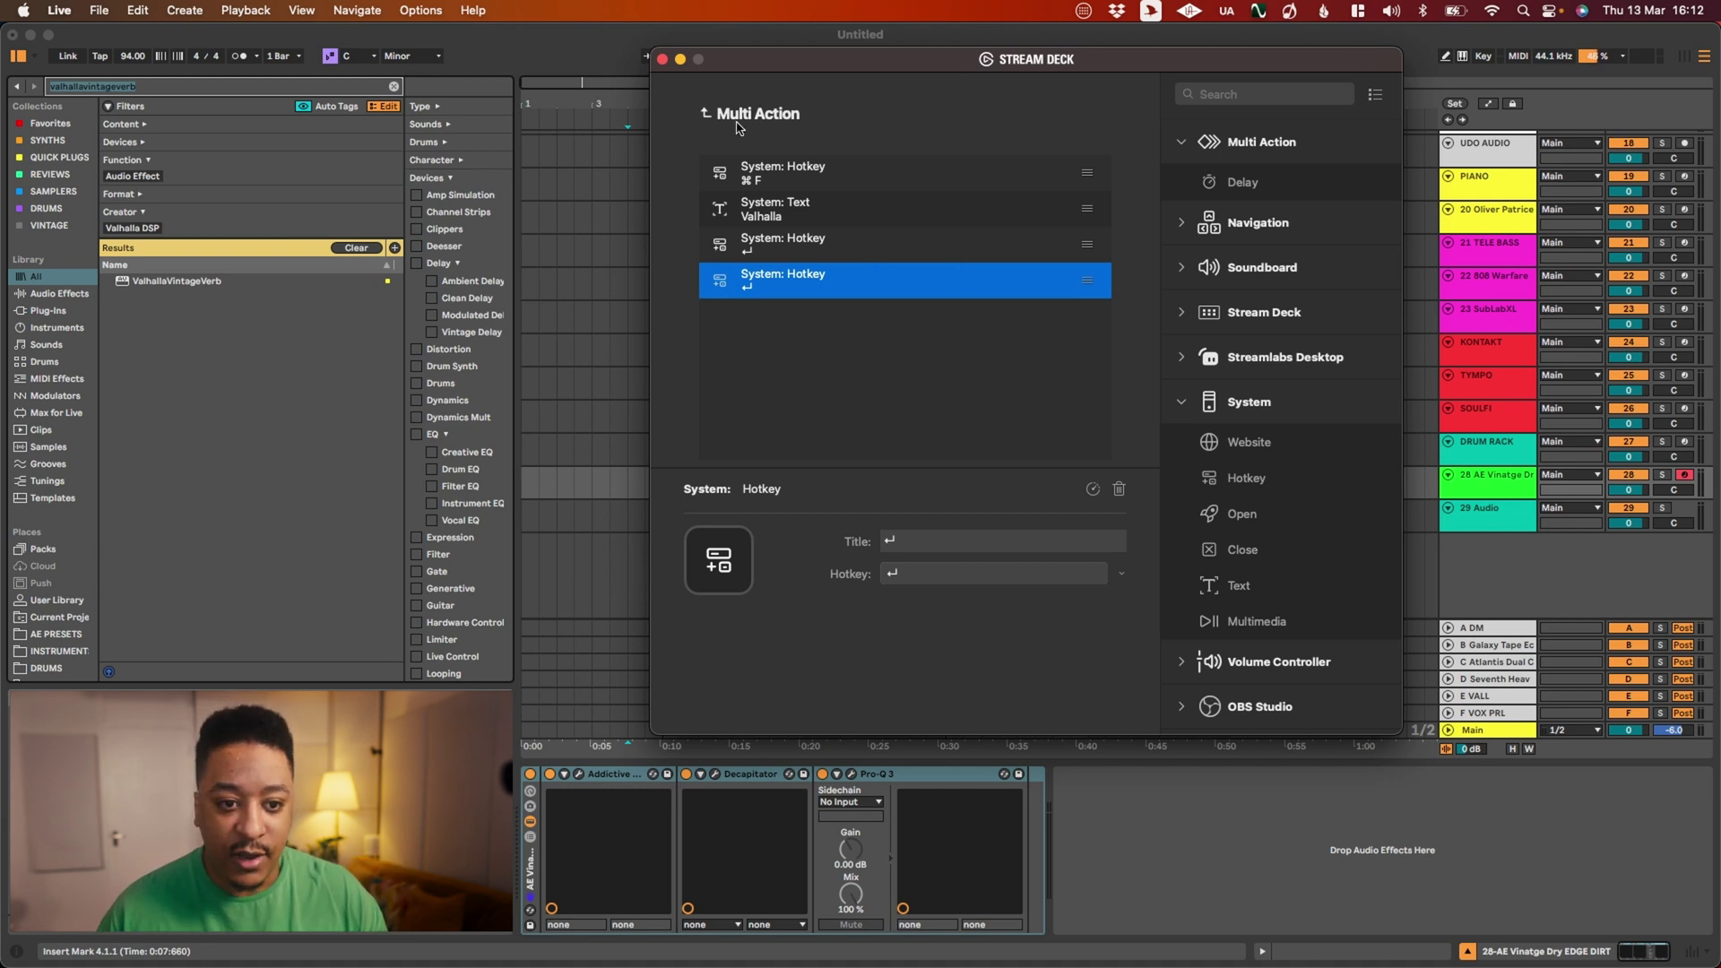
Test the new key in Live, clear the browser search, and open the key's icon options.
left_click(705, 115)
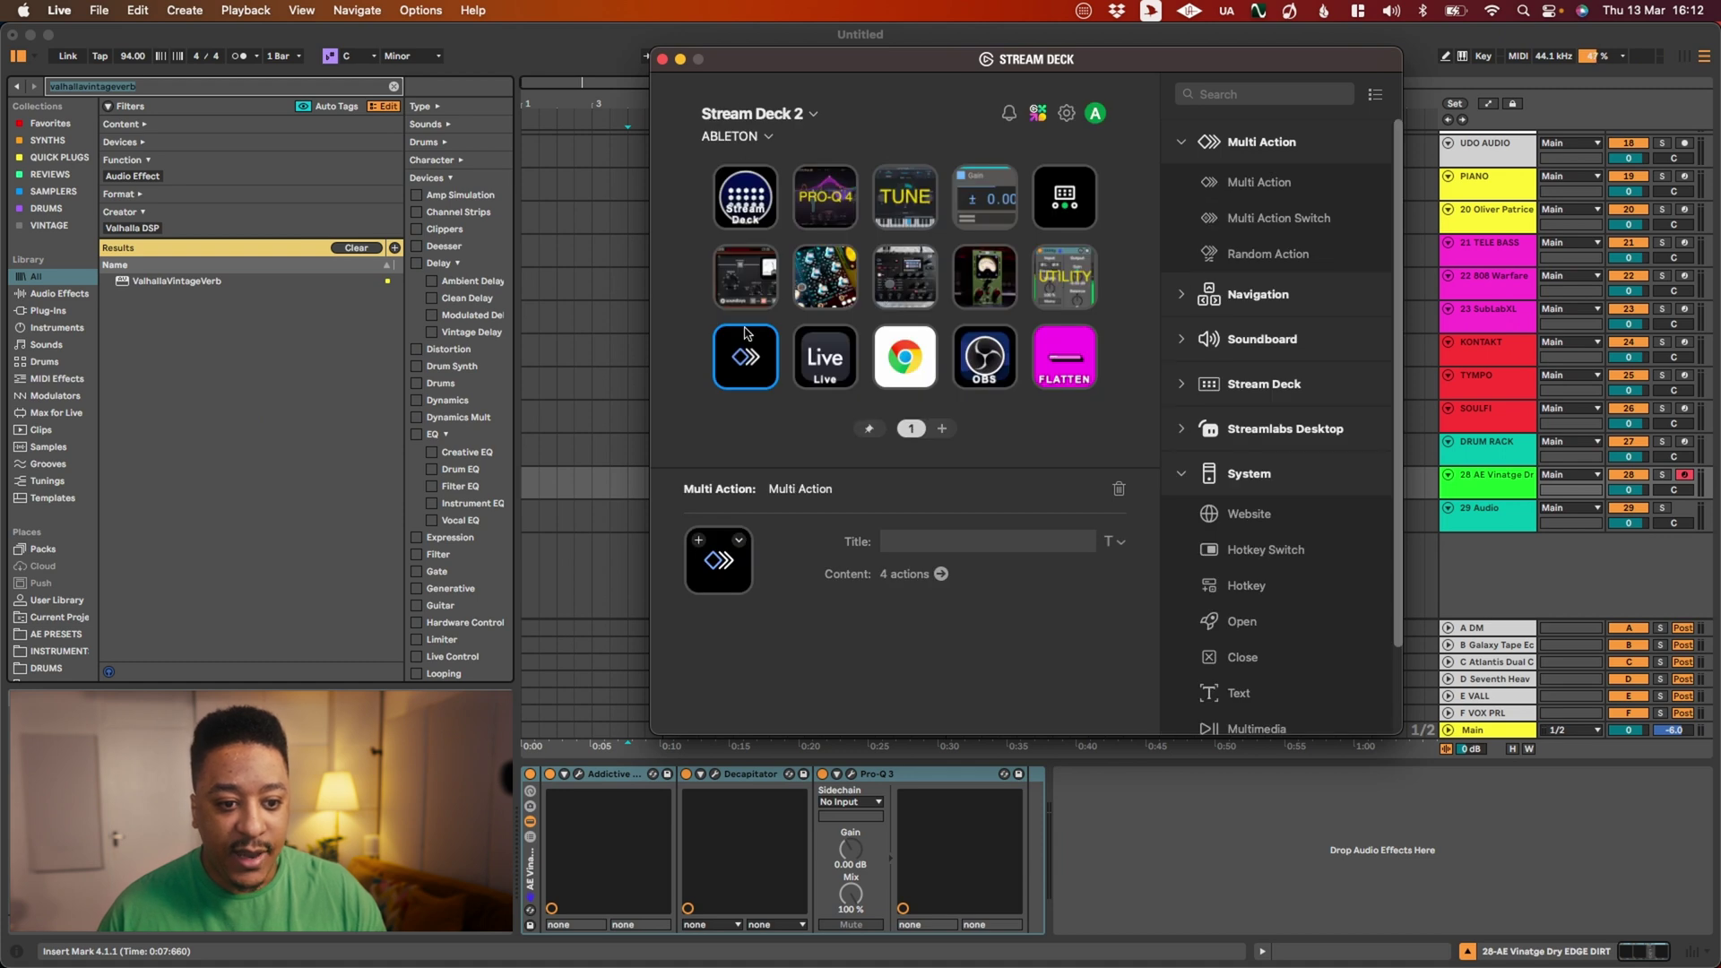
left_click(574, 362)
key("BackSpace")
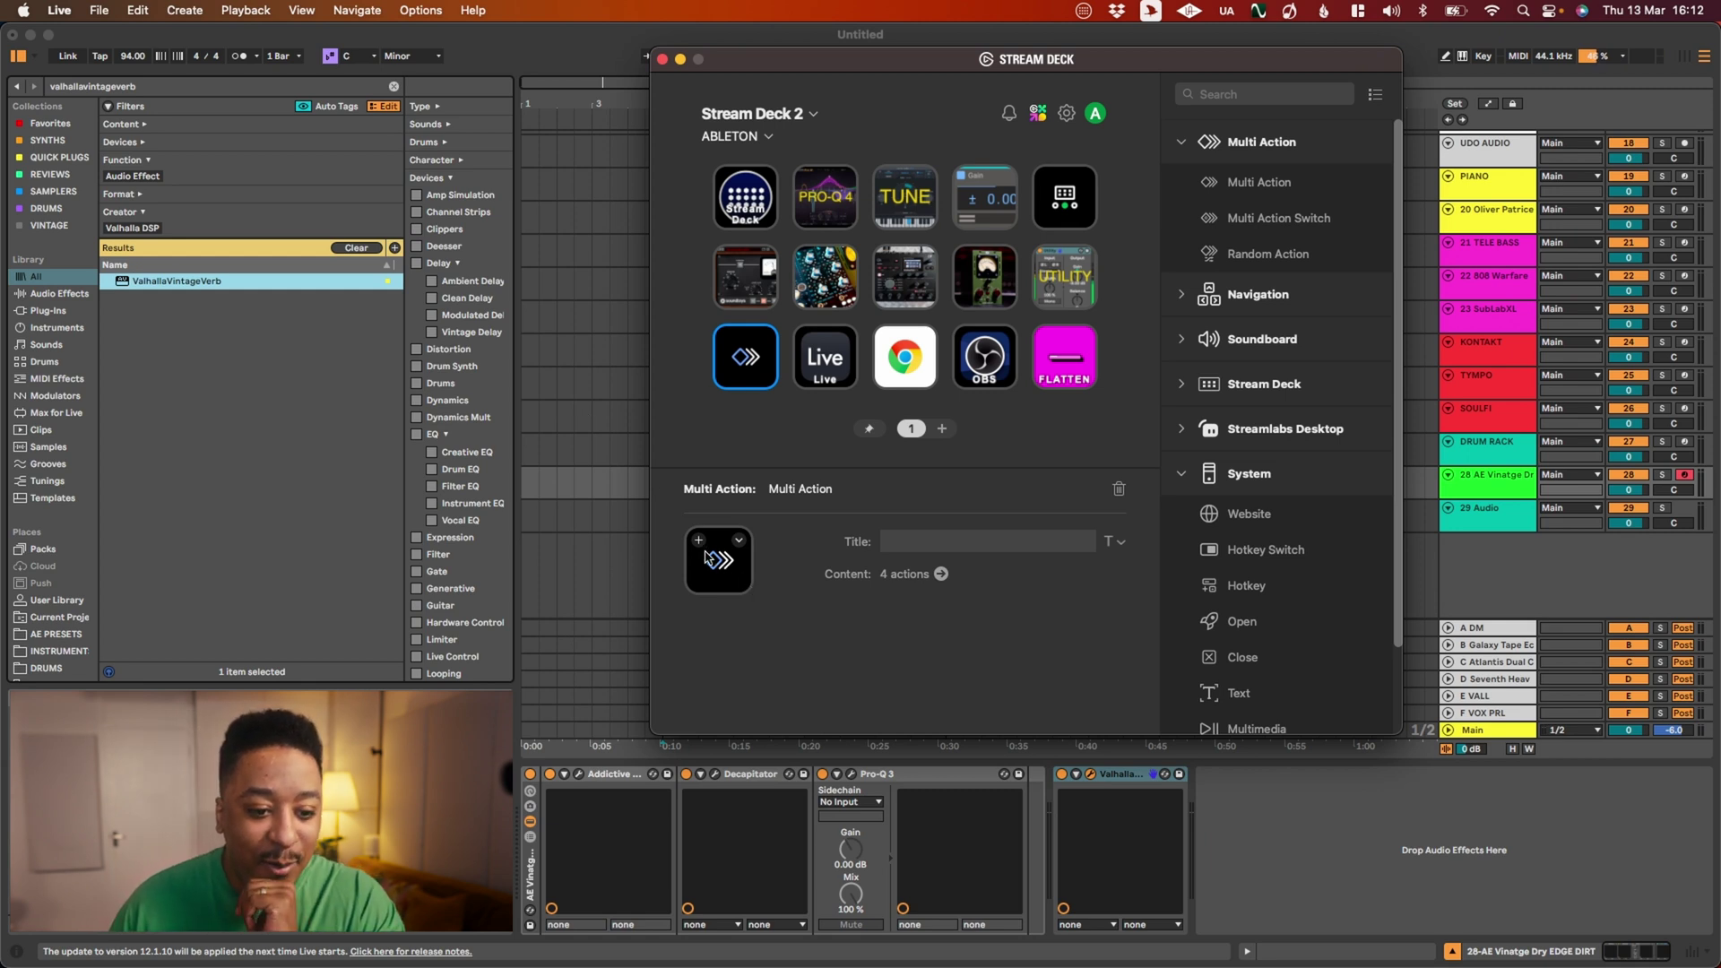
left_click(740, 539)
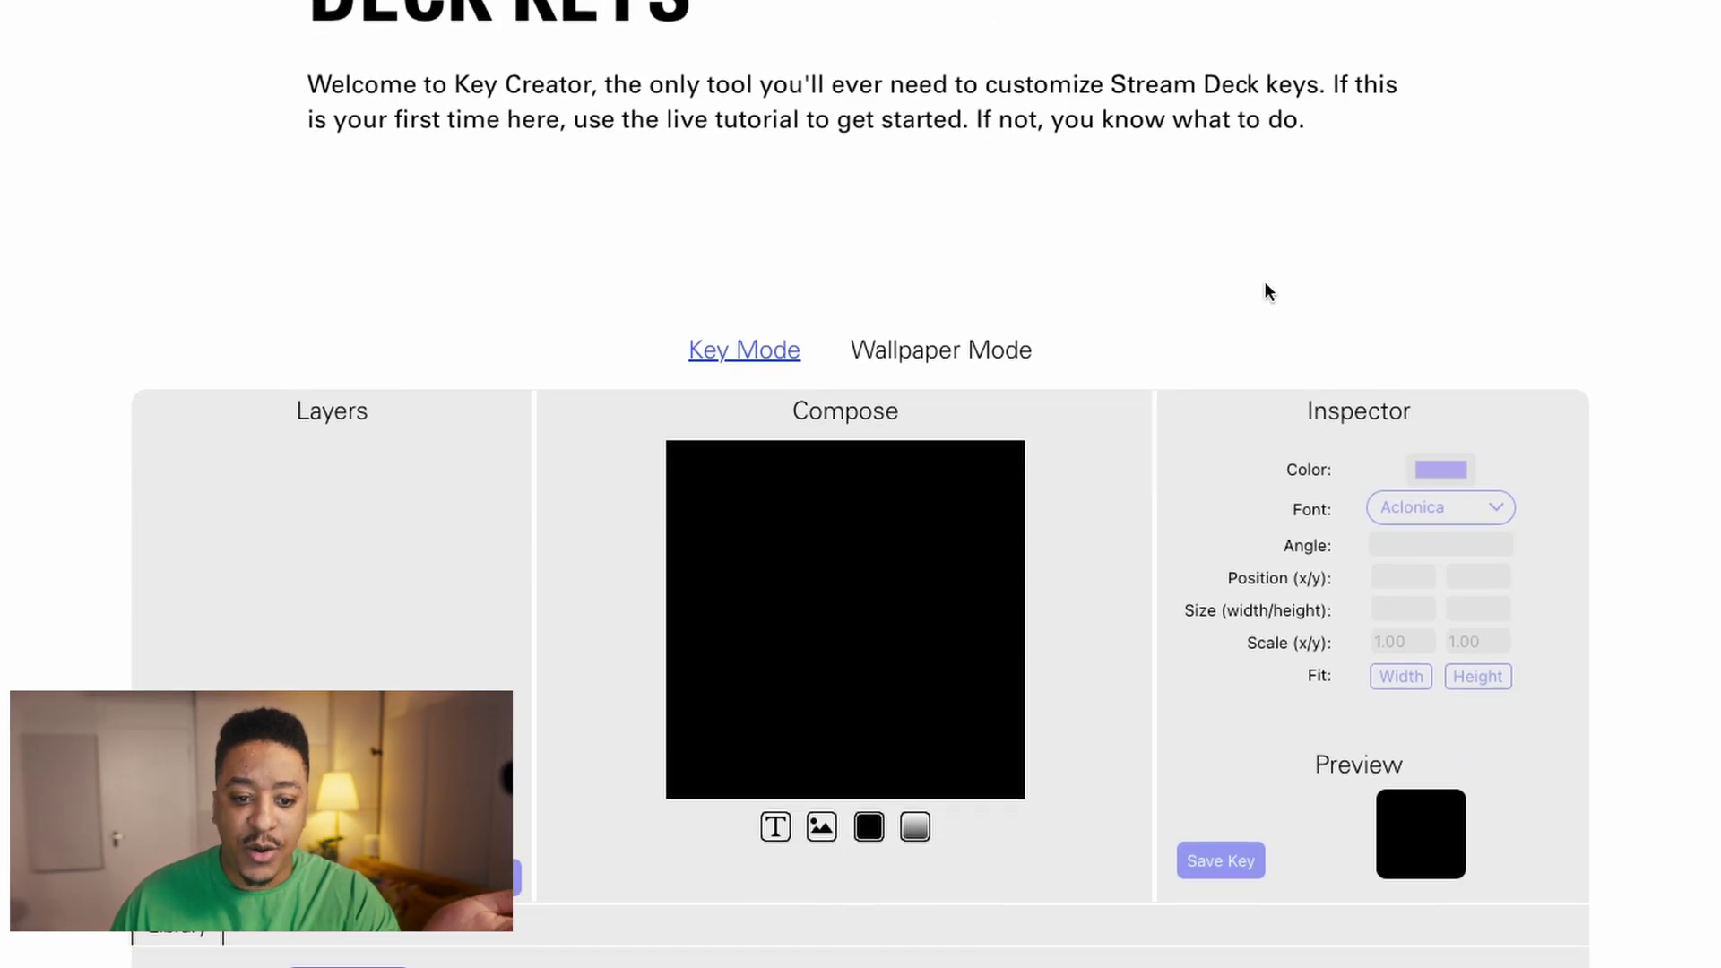
Add an image layer in Key Creator and select the Valhalla VintageVerb screenshot.
scroll(1266, 283, "up", 5)
scroll(1266, 284, "down", 4)
scroll(1266, 281, "down", 2)
left_click(821, 796)
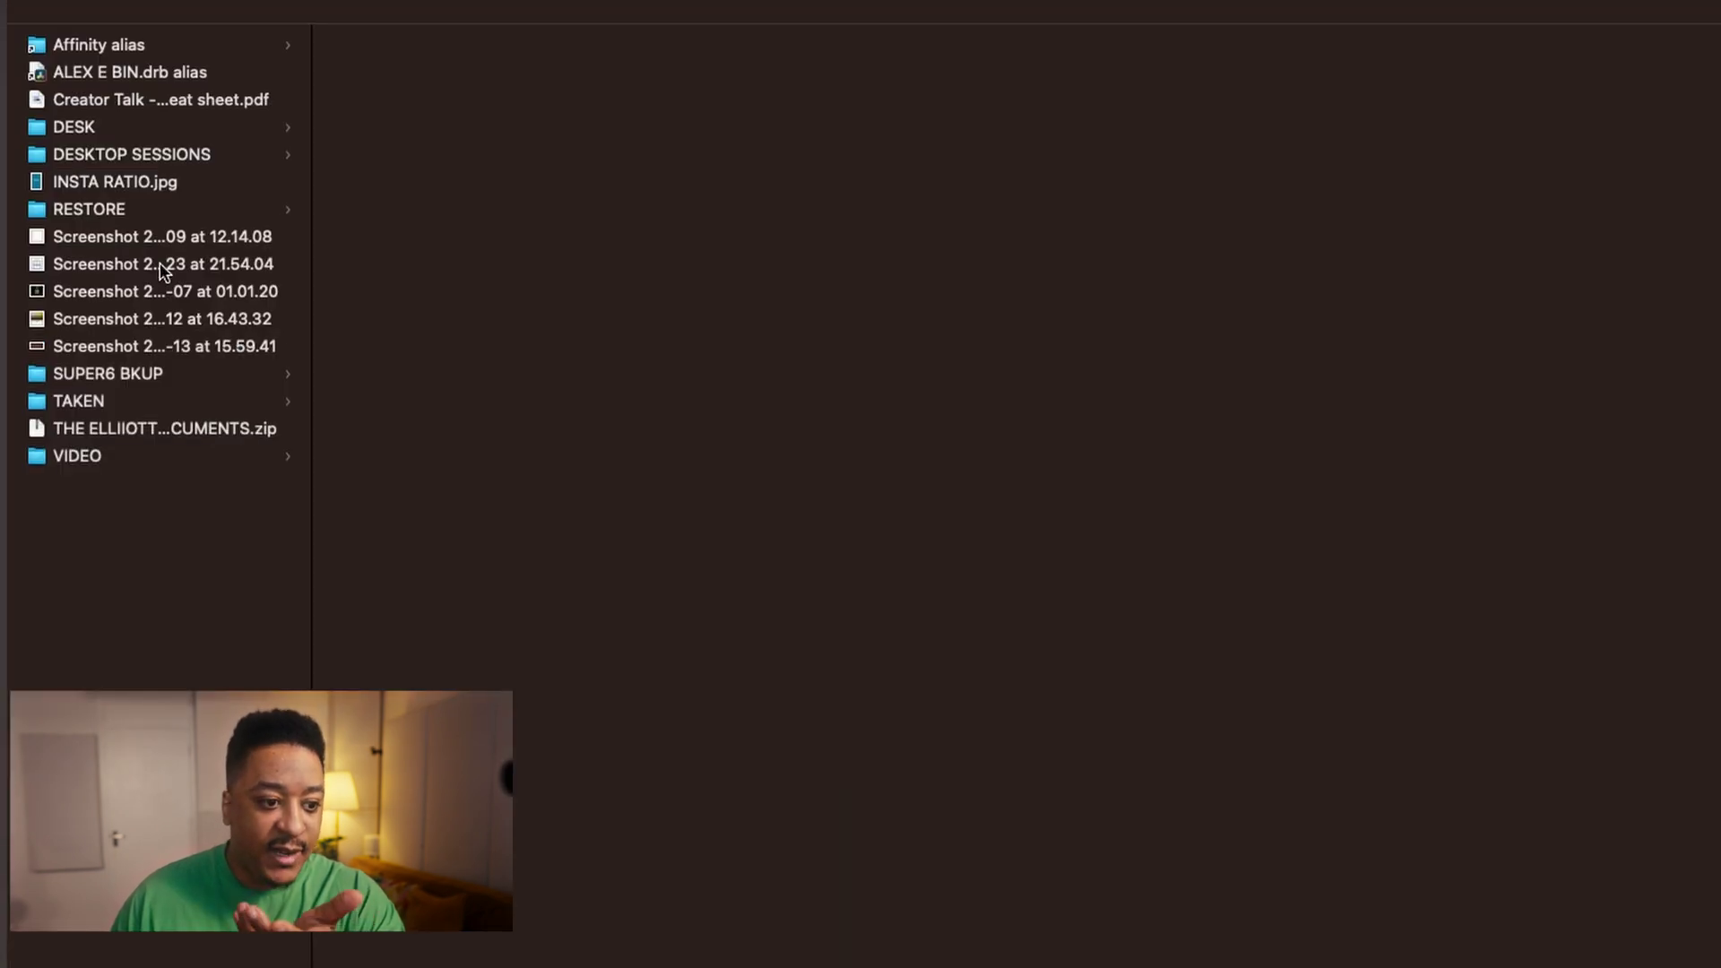
left_click(92, 348)
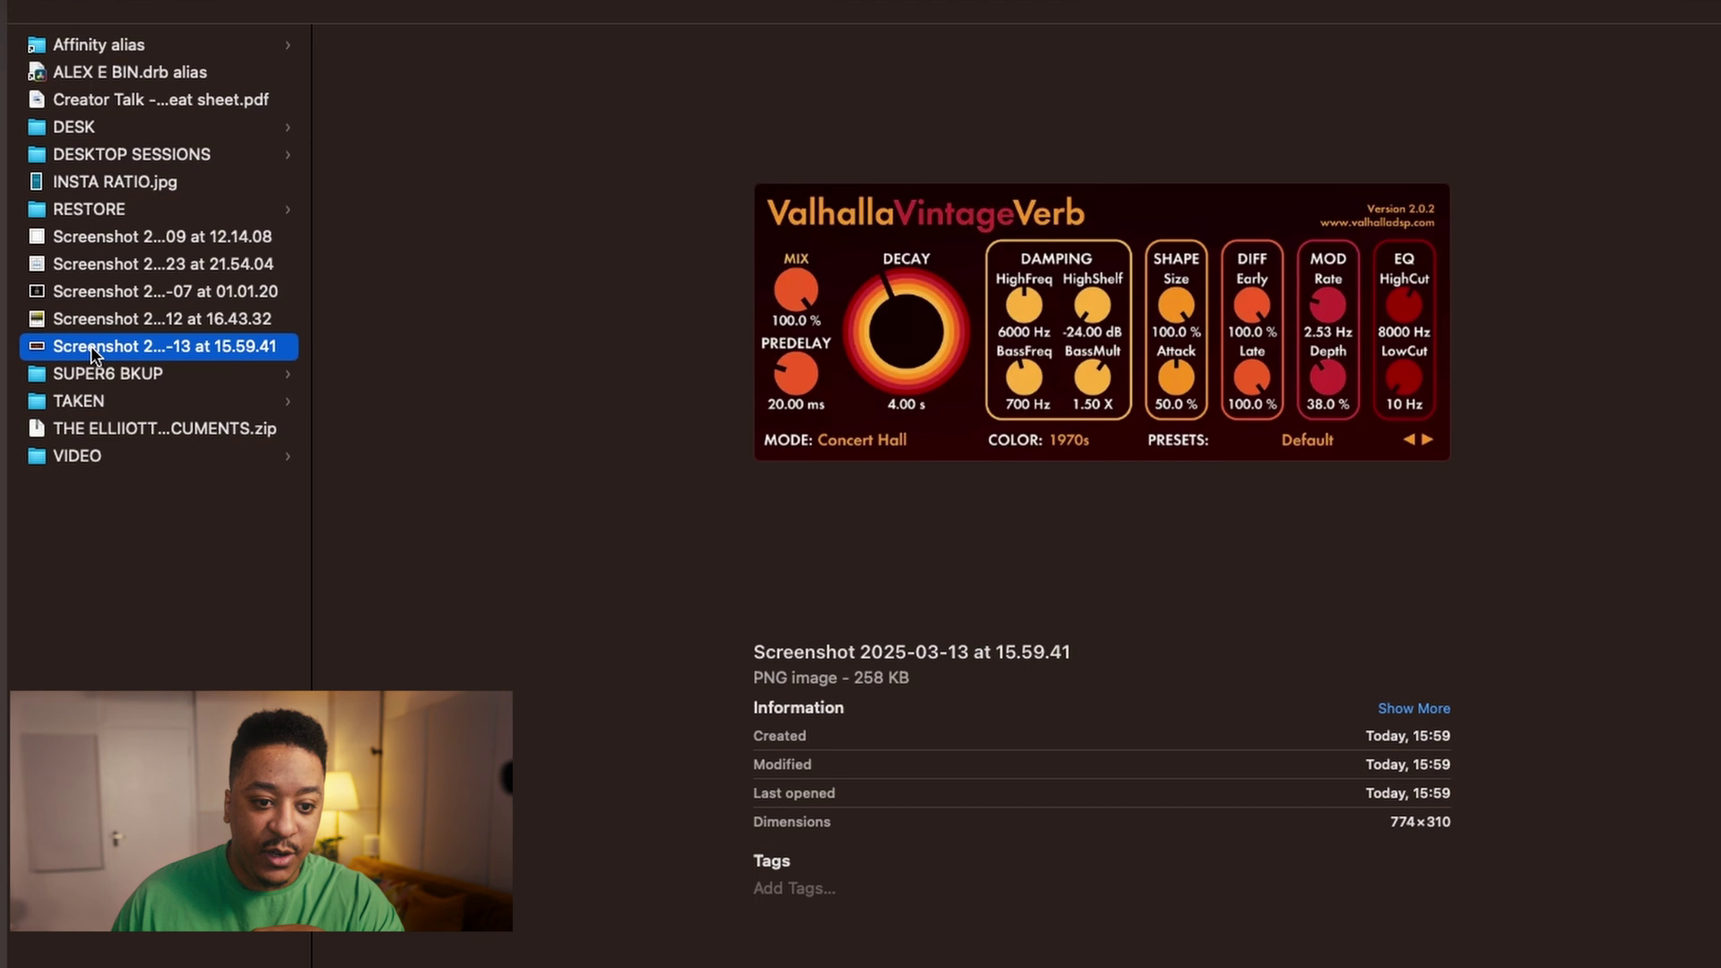
Insert the VintageVerb screenshot, fit it to the key's height, and shift it right to show the logo.
double_click(89, 346)
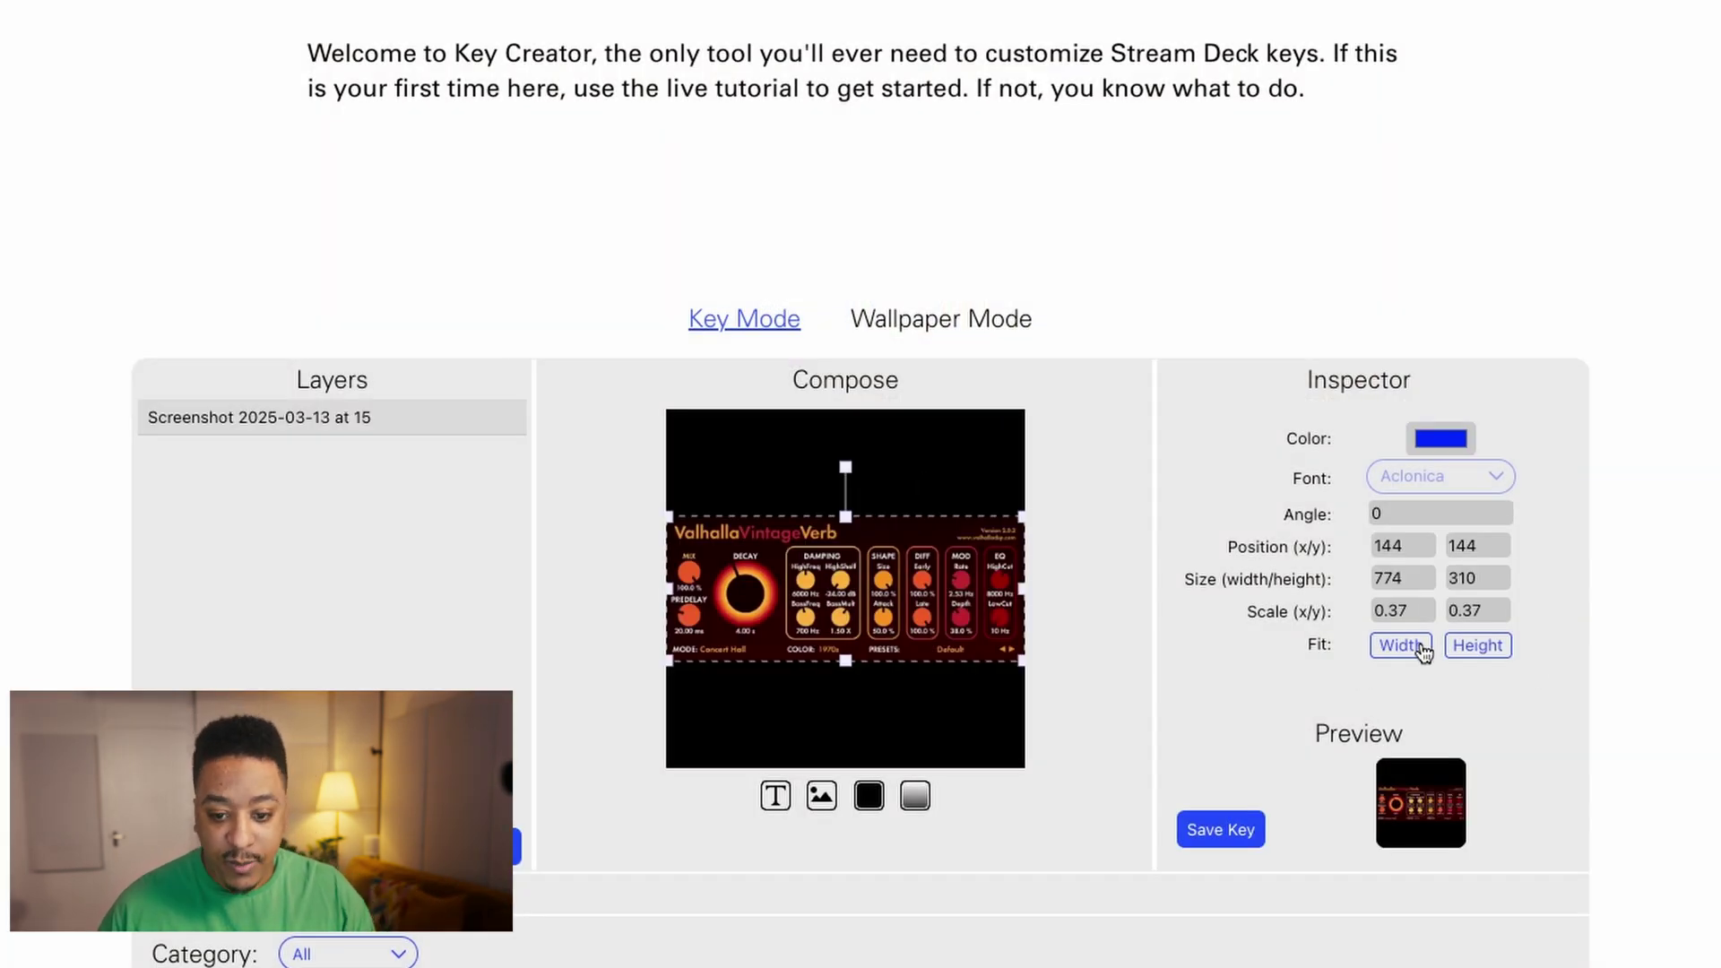
left_click(1481, 644)
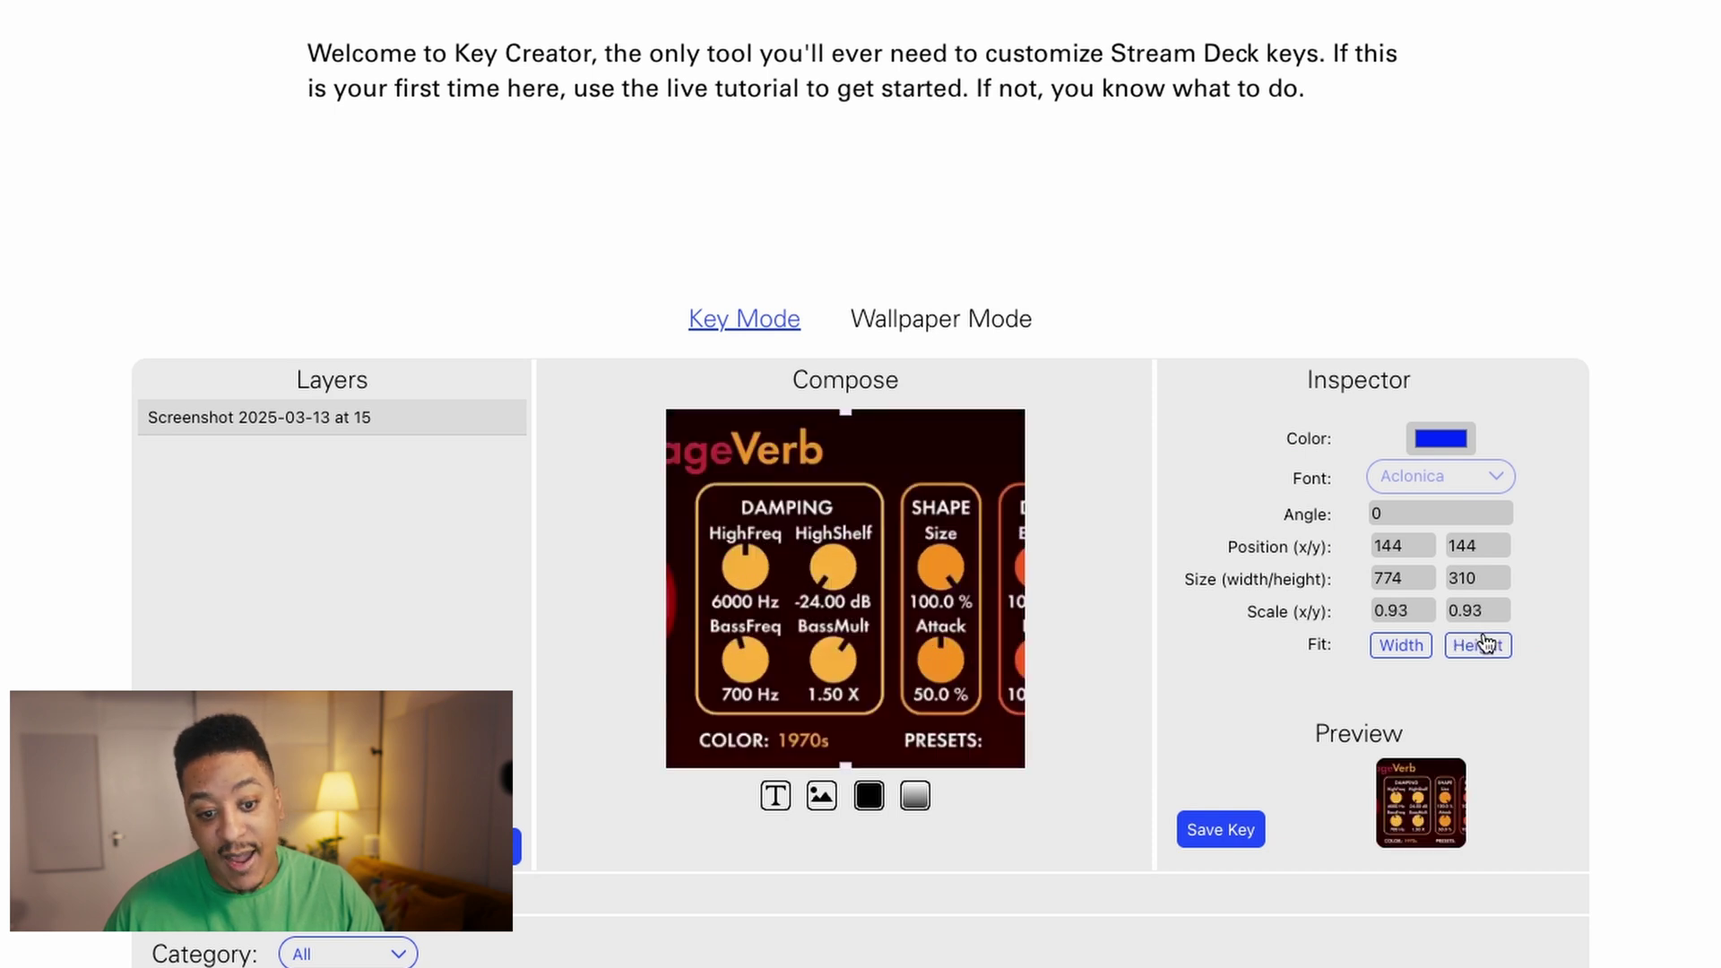
left_click_drag(694, 530, 892, 529)
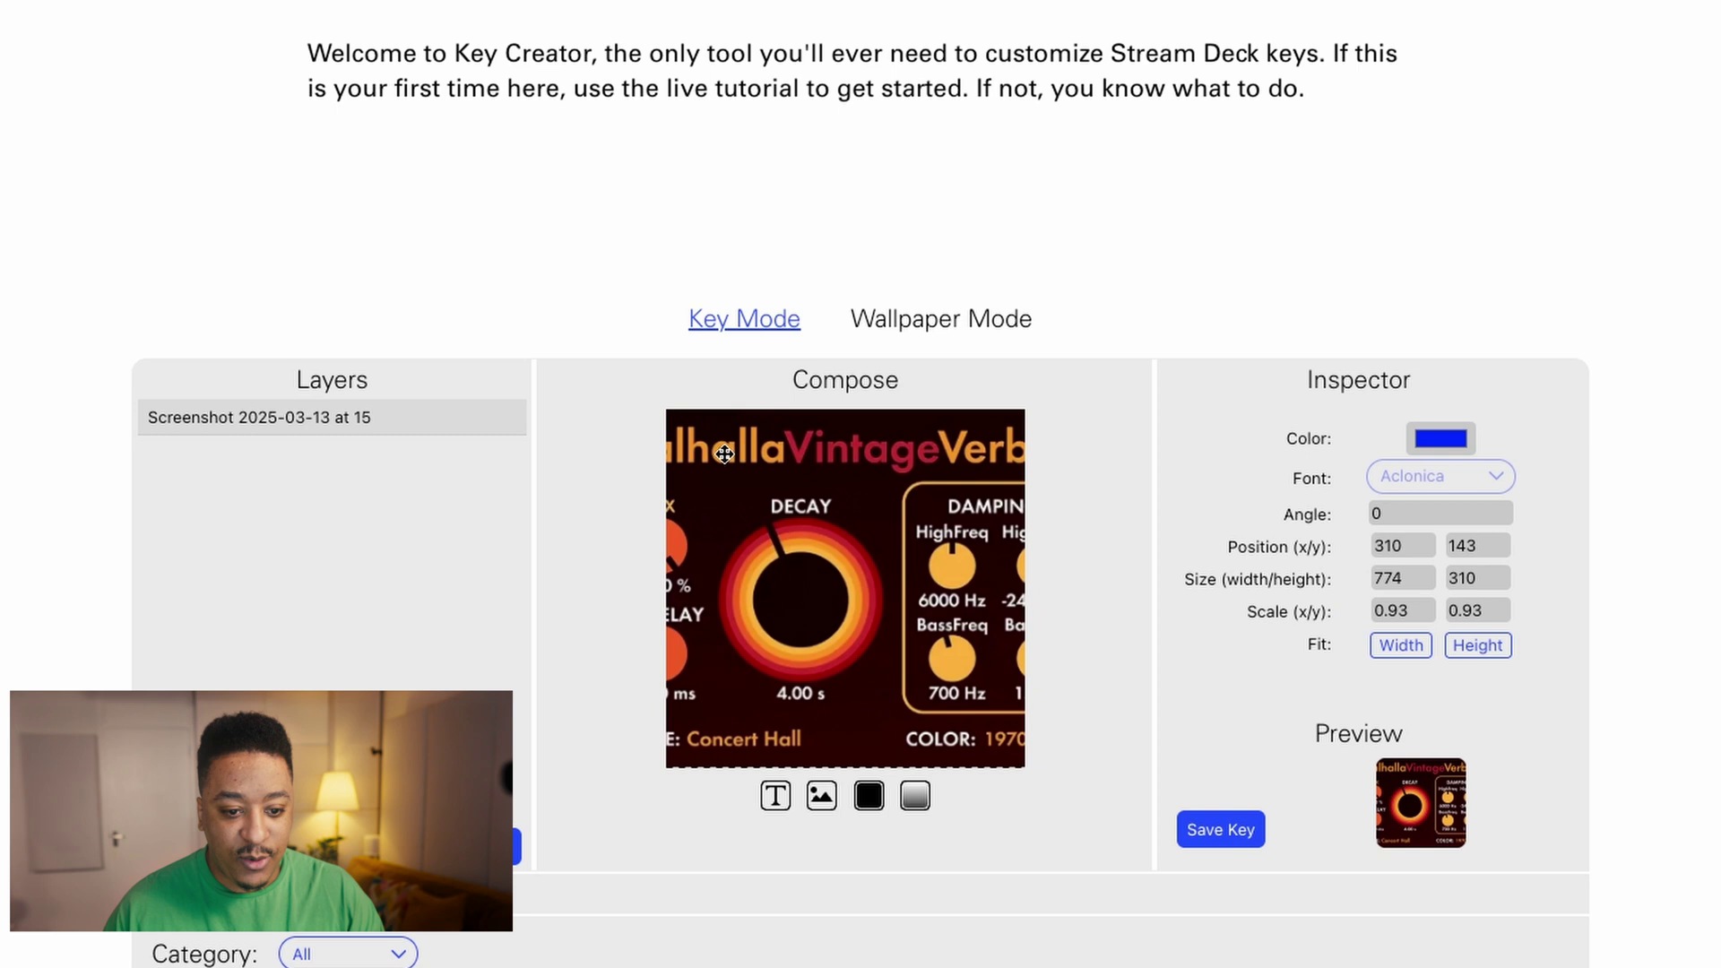
left_click_drag(724, 455, 787, 456)
Delete the stray 'Click to edit 1' text layer and save the key image.
left_click(777, 796)
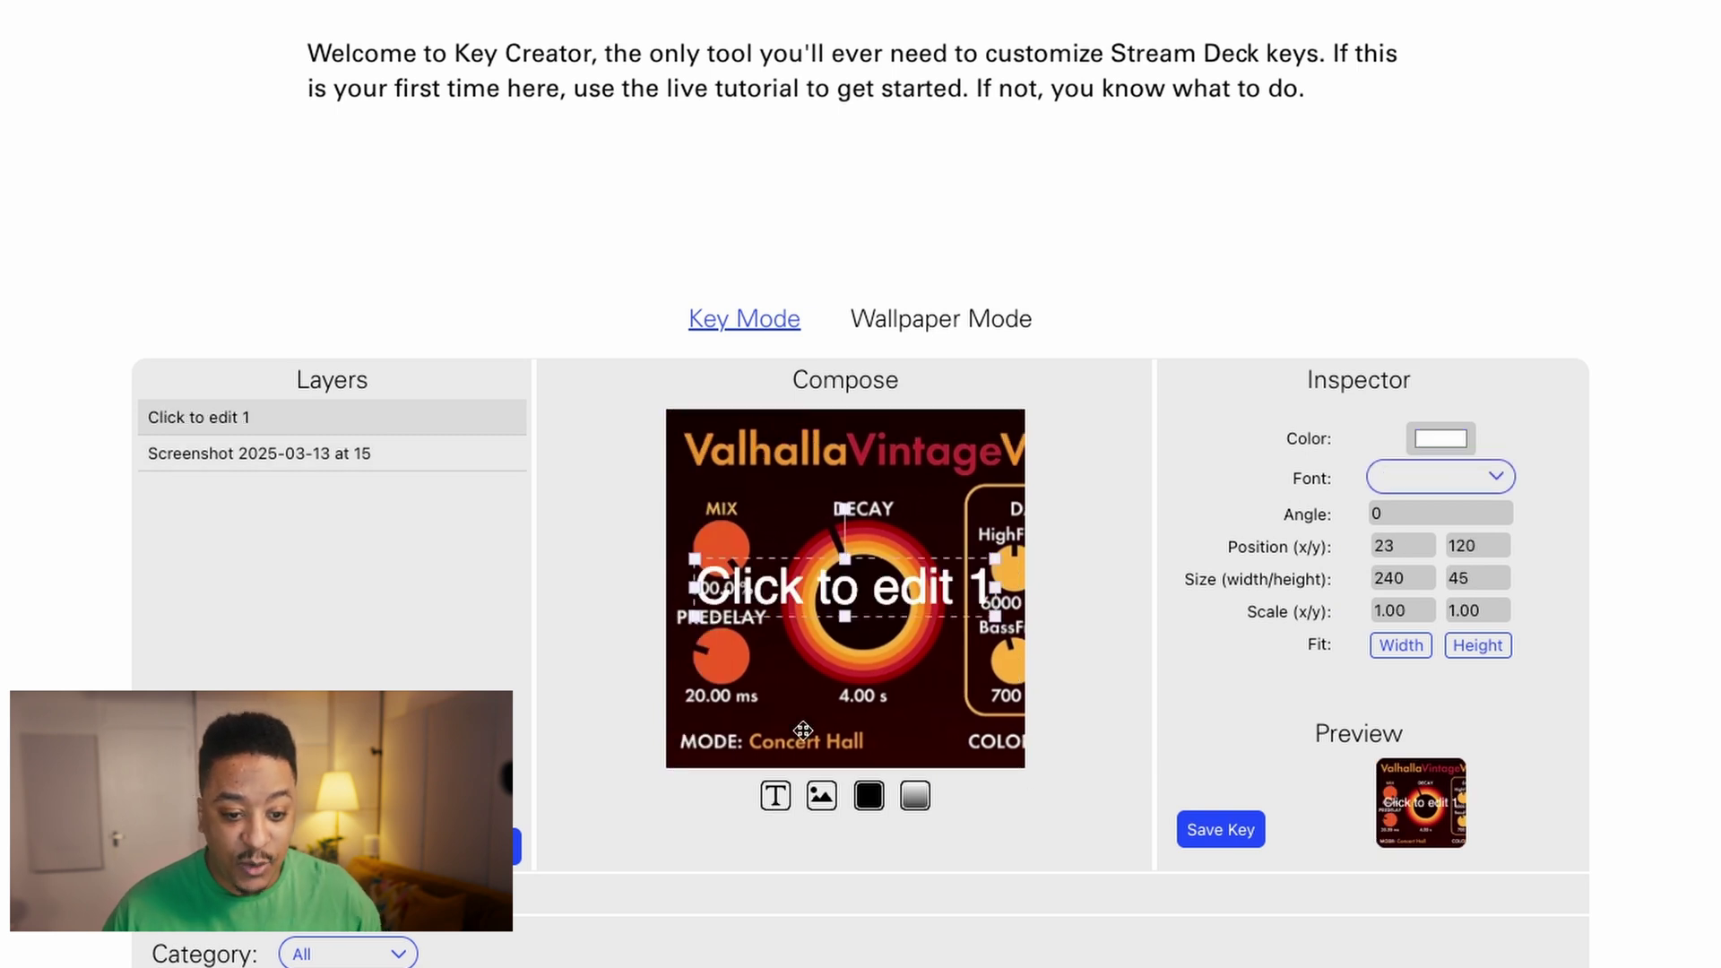
left_click(441, 459)
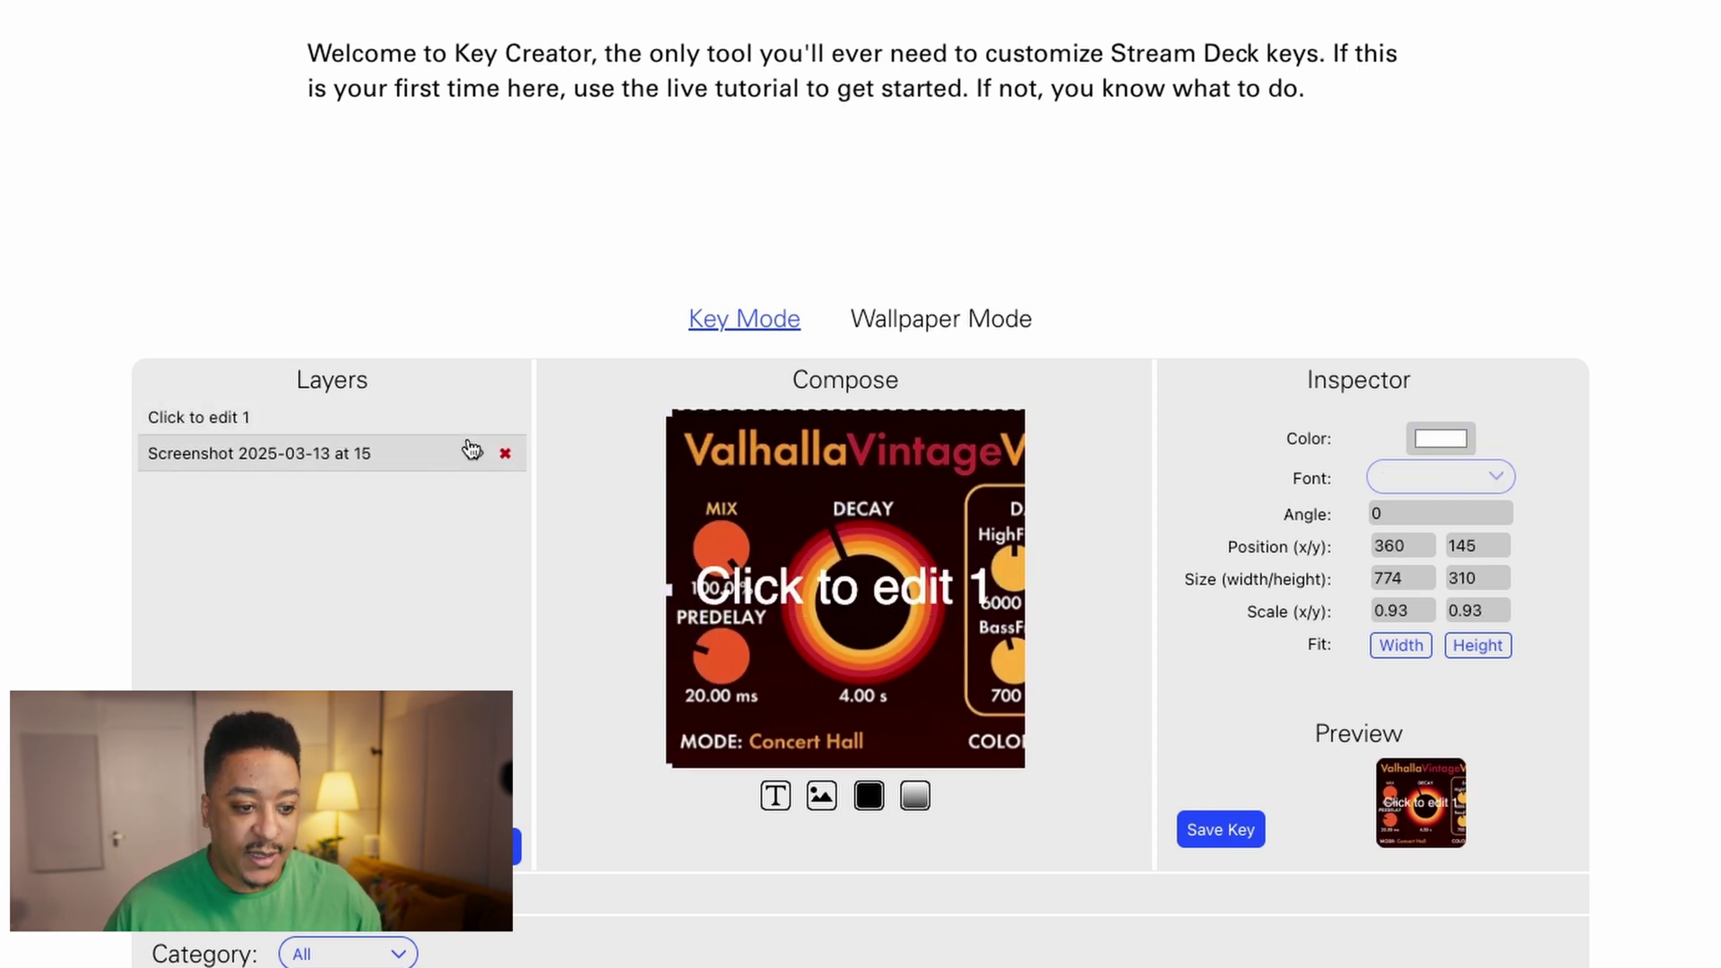
left_click(470, 419)
left_click(504, 421)
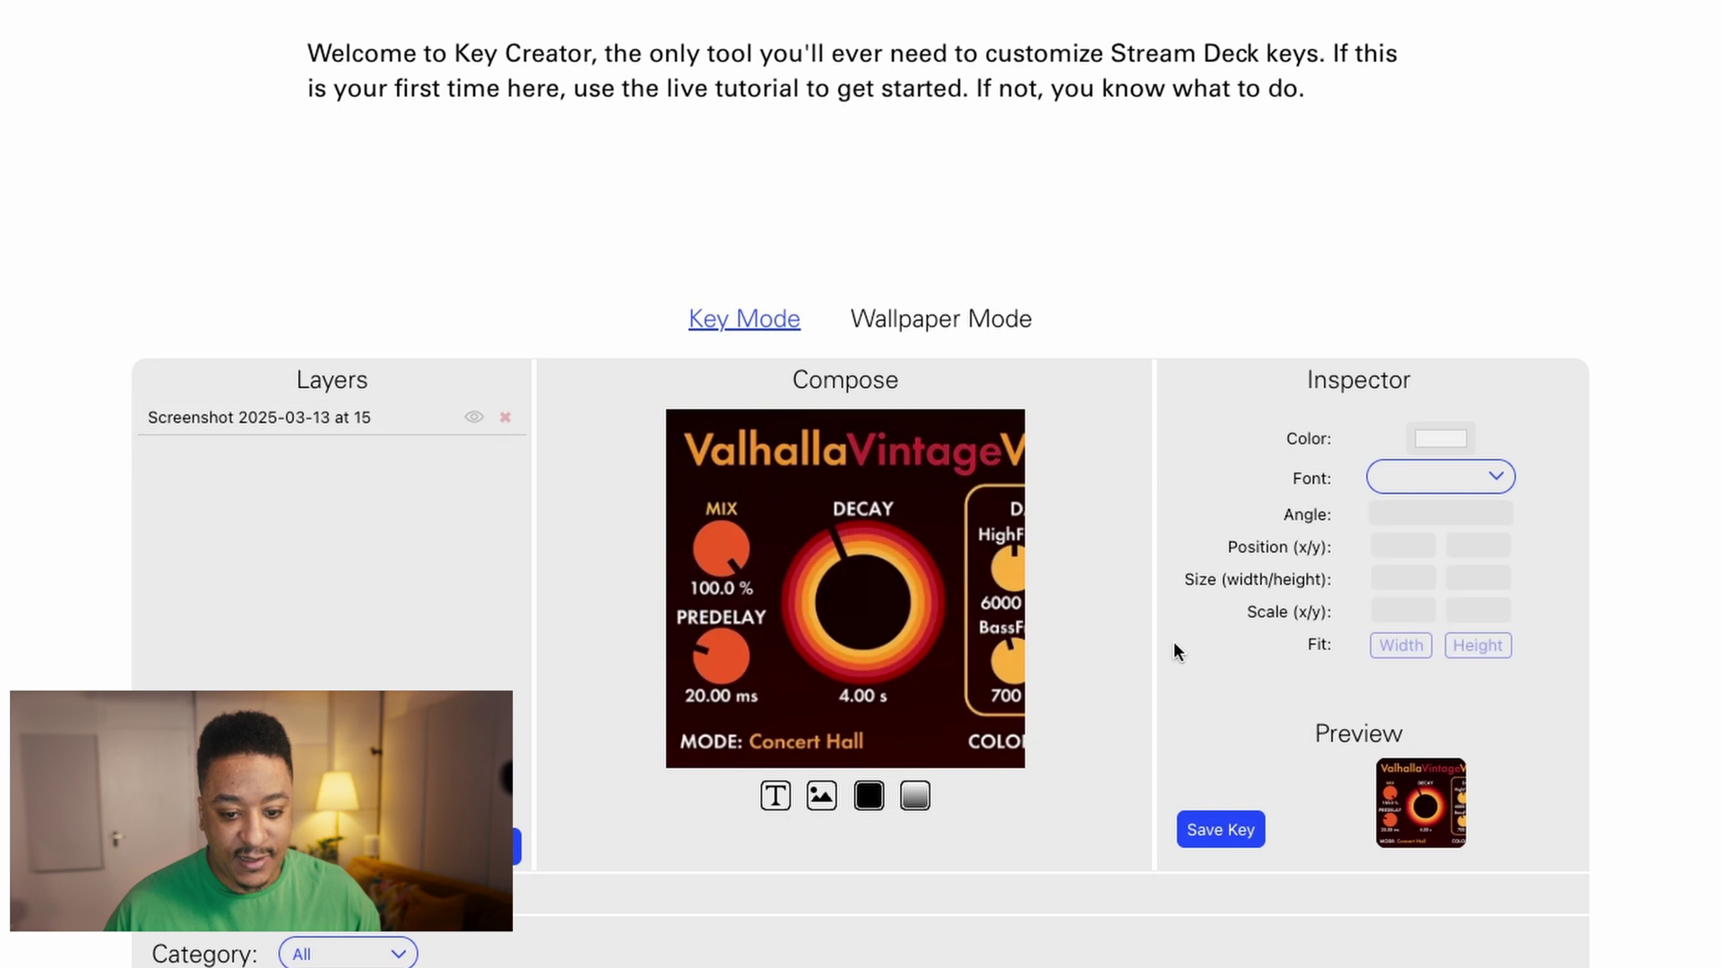
left_click(1221, 829)
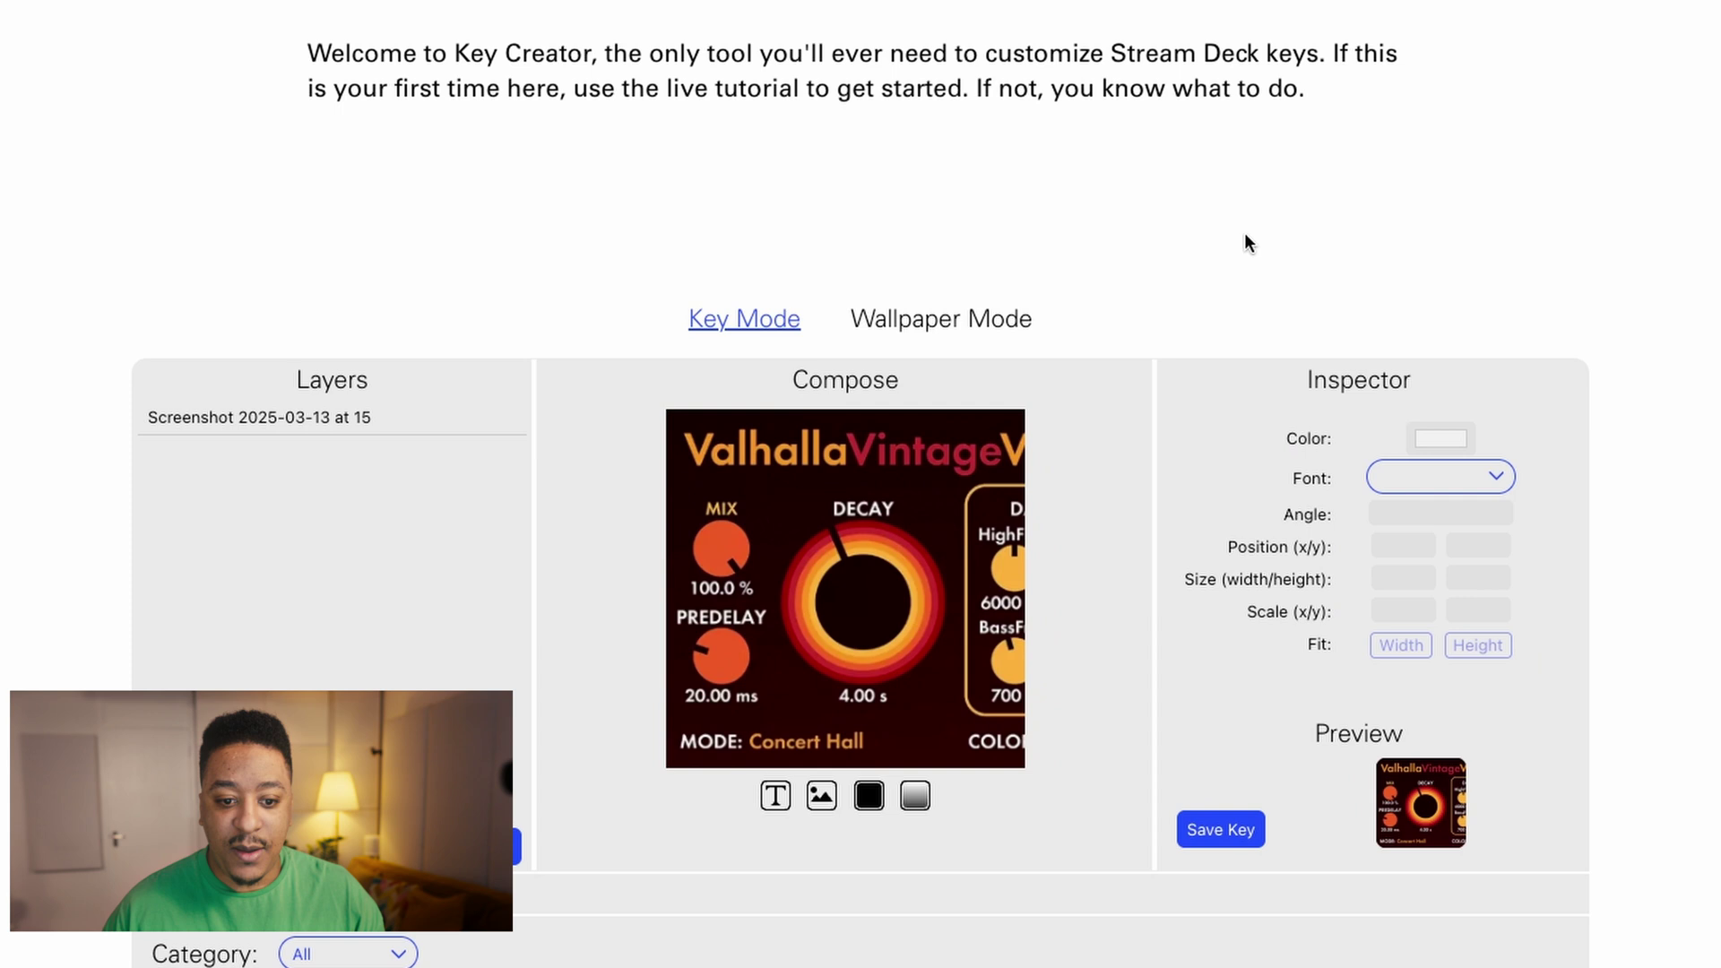
key("super+Tab")
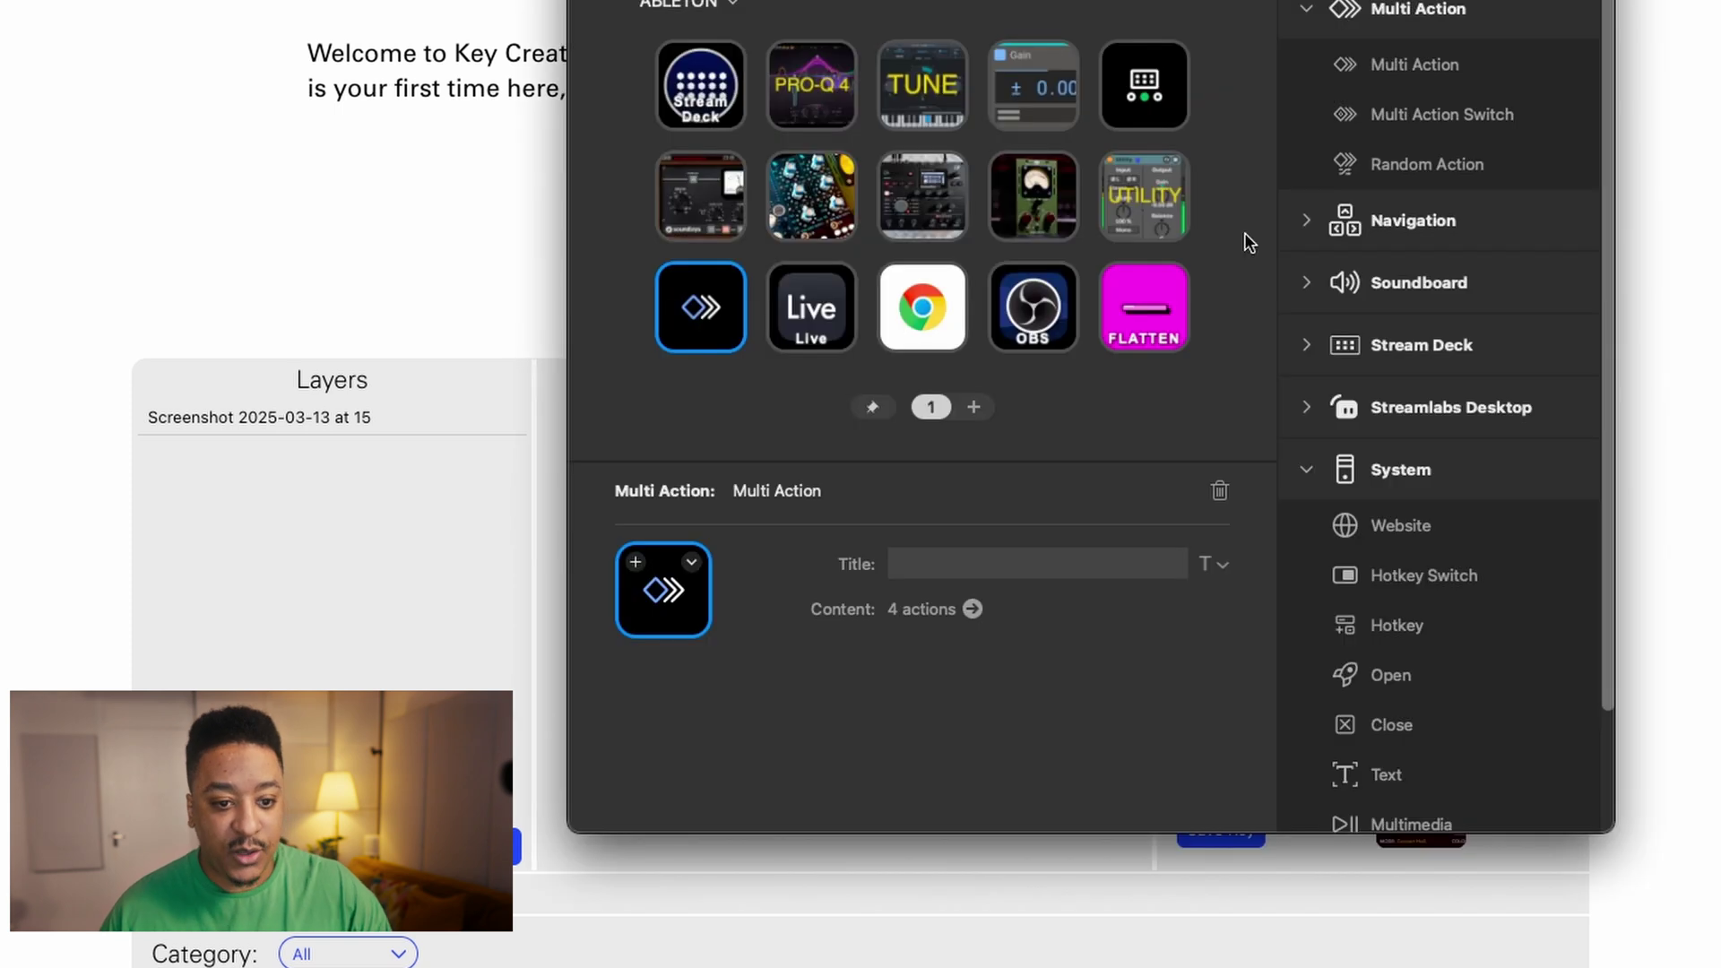
Set the multi-action key's icon from file to streamdeck_key.png in Downloads.
left_click(691, 562)
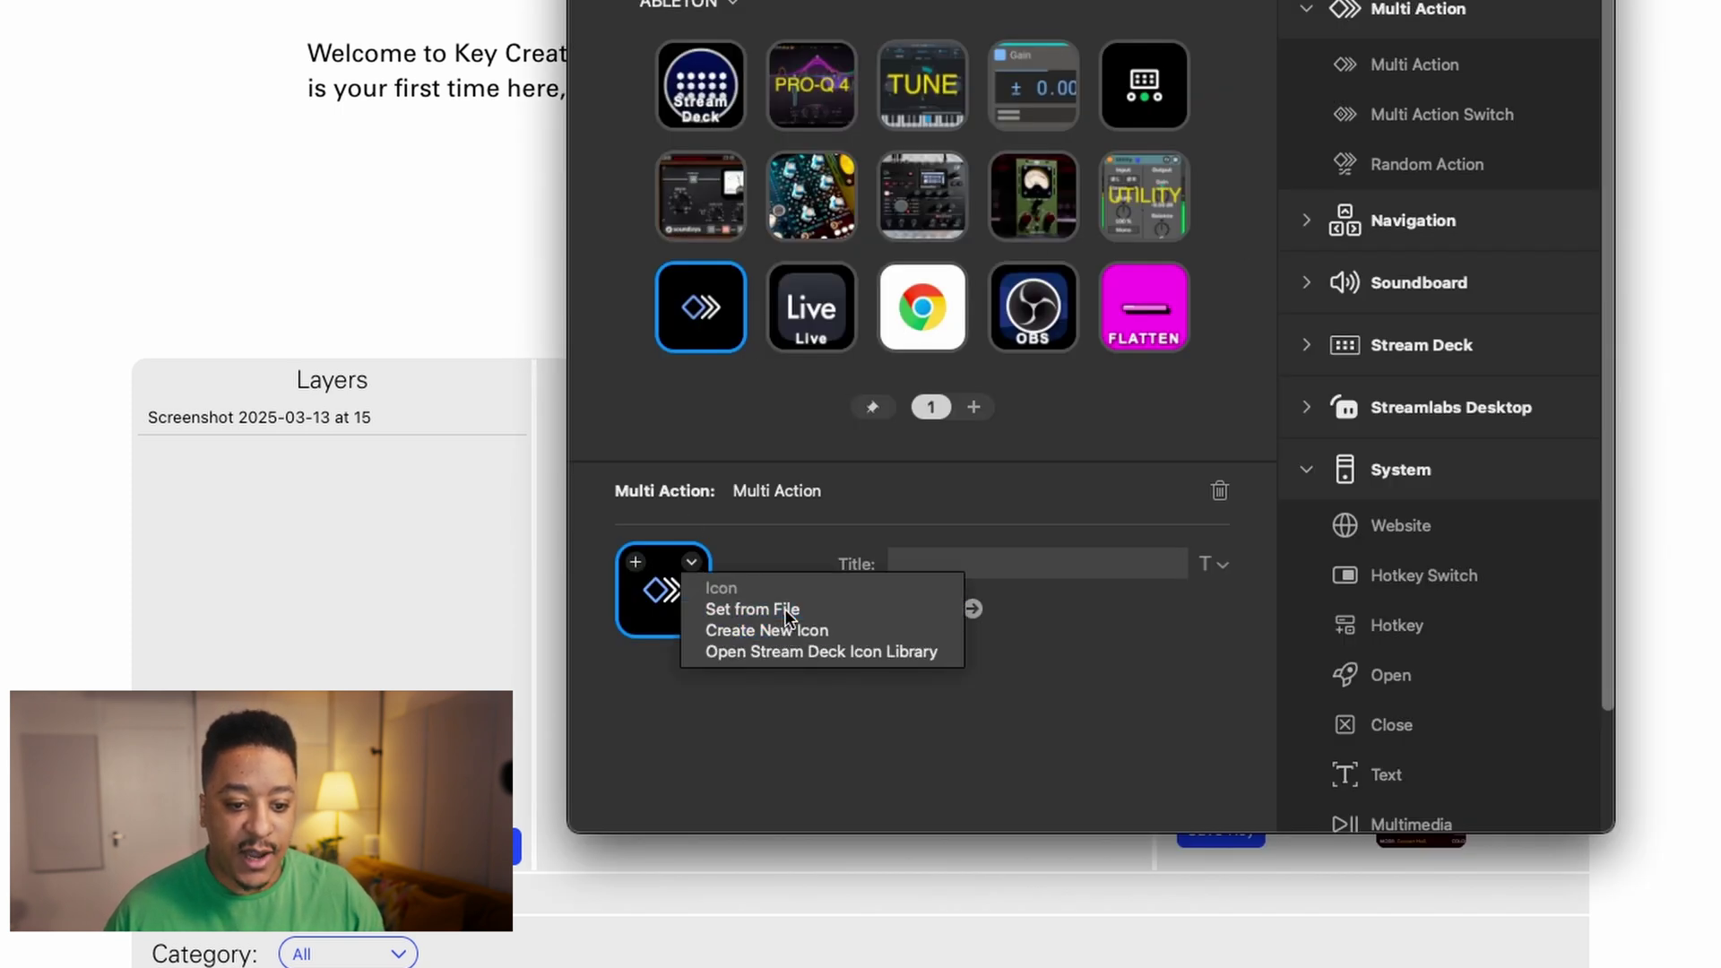
left_click(784, 609)
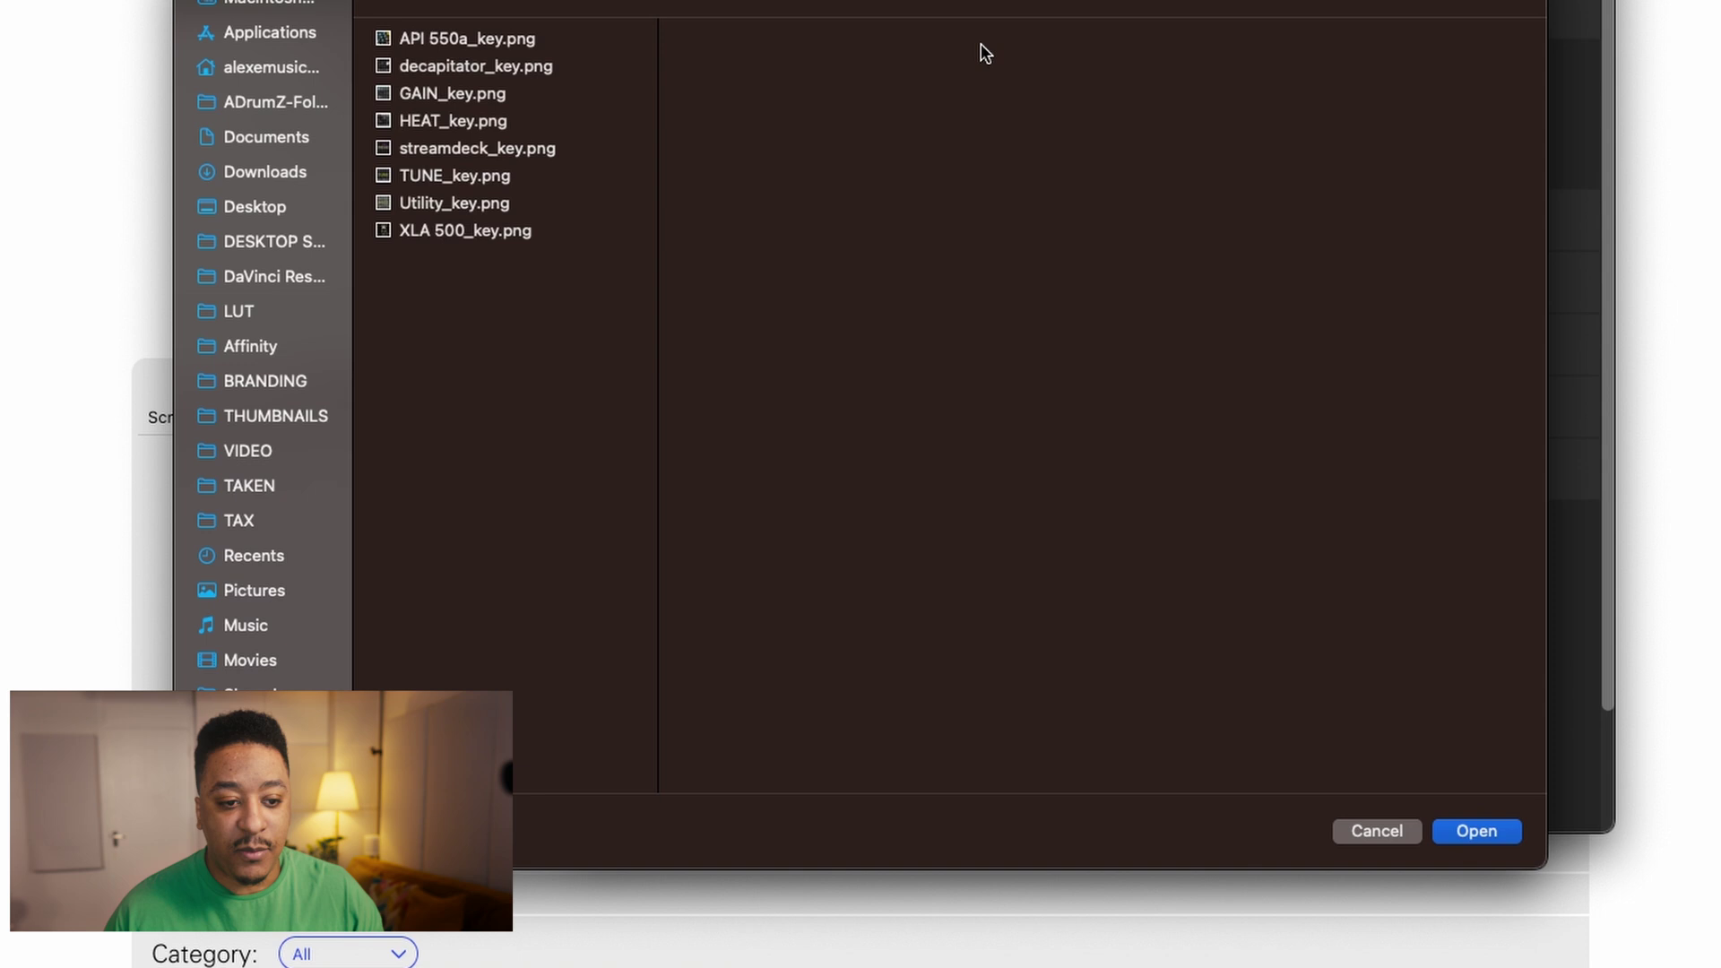
left_click(267, 170)
left_click(519, 202)
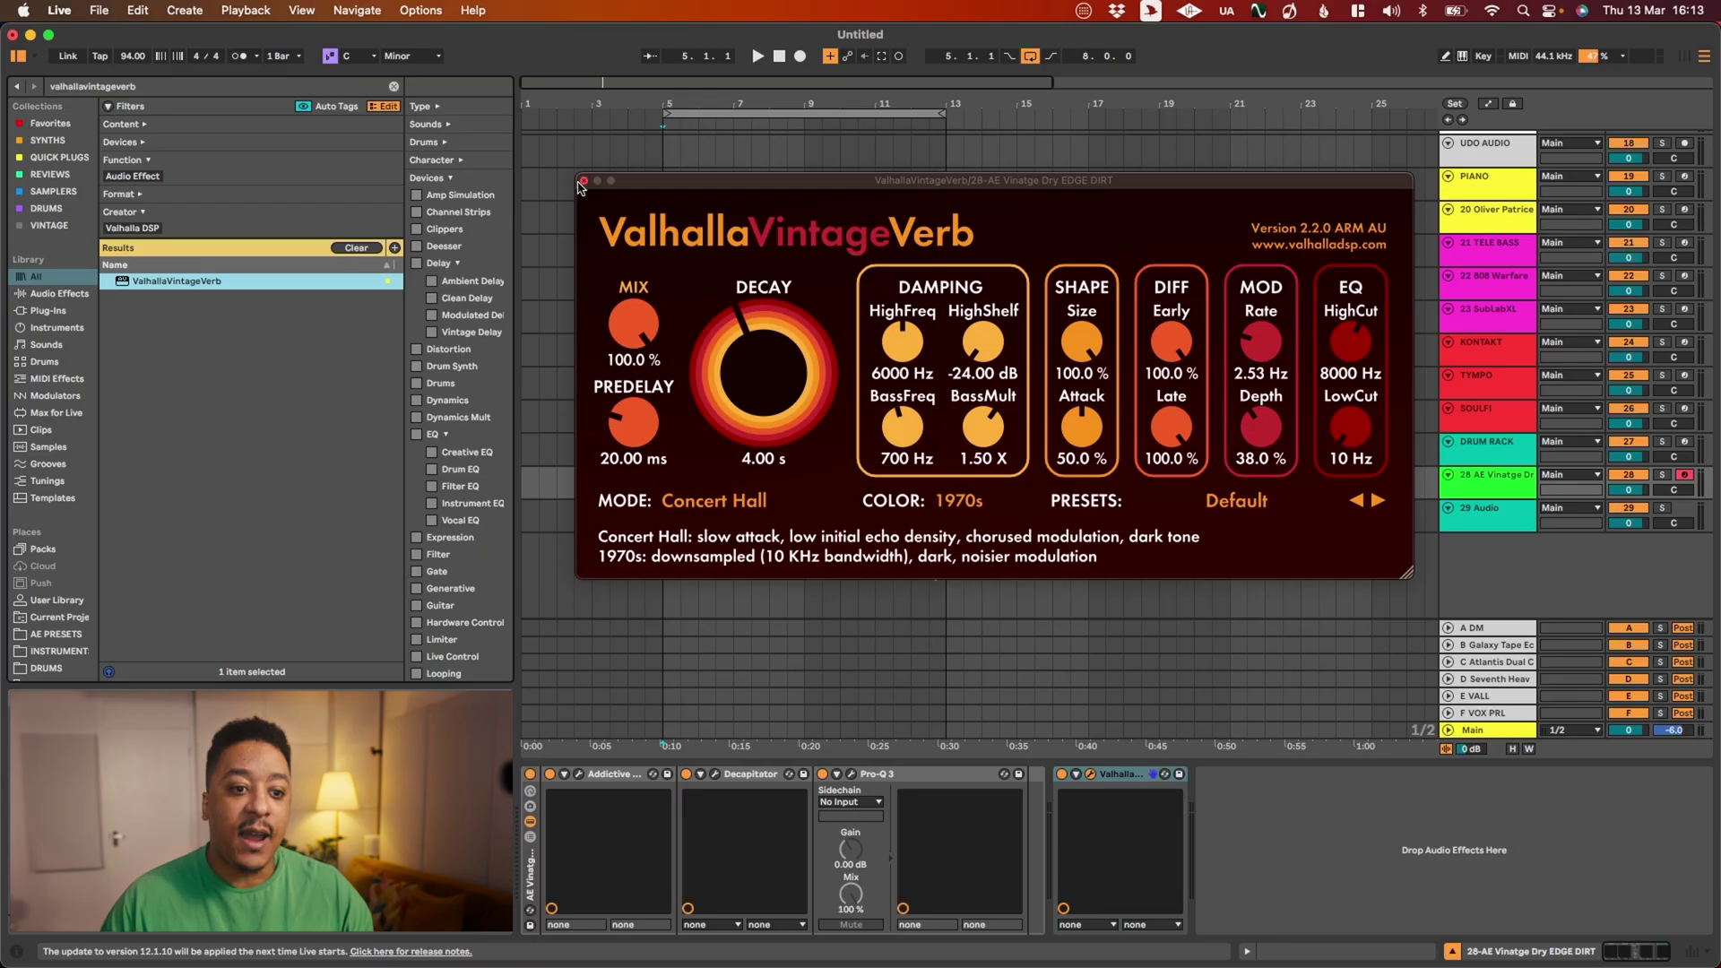
Close the VintageVerb window, delete its device, and check track 28's options menu.
left_click(584, 181)
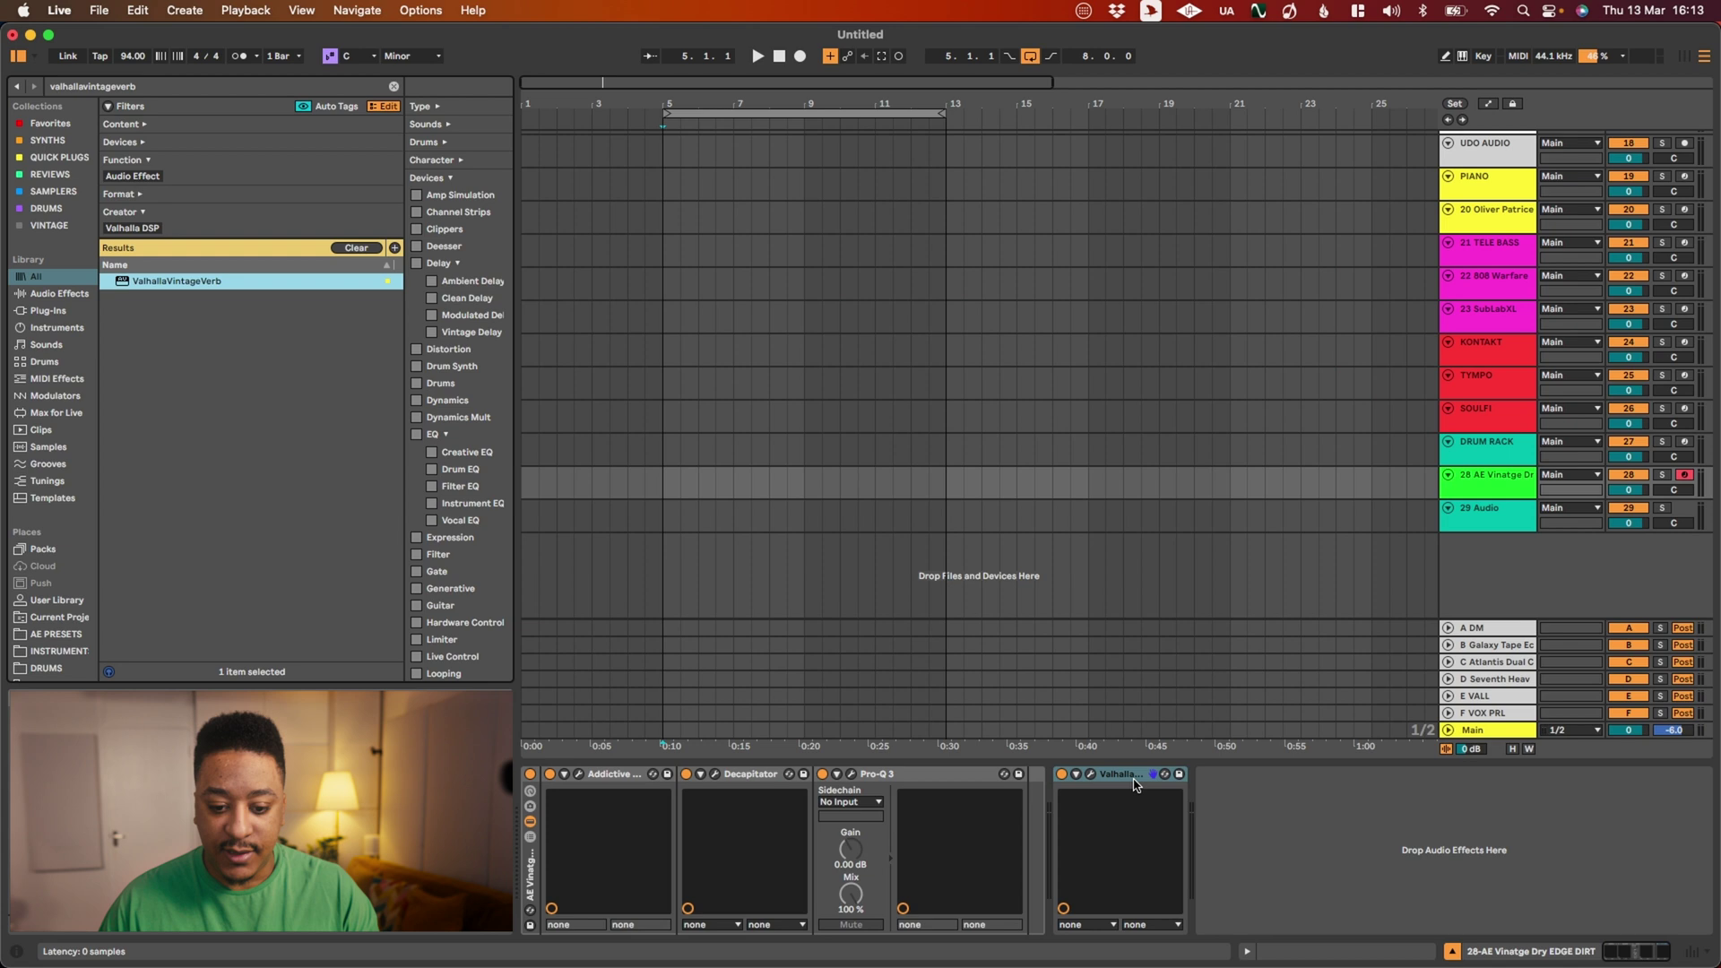
key("Delete")
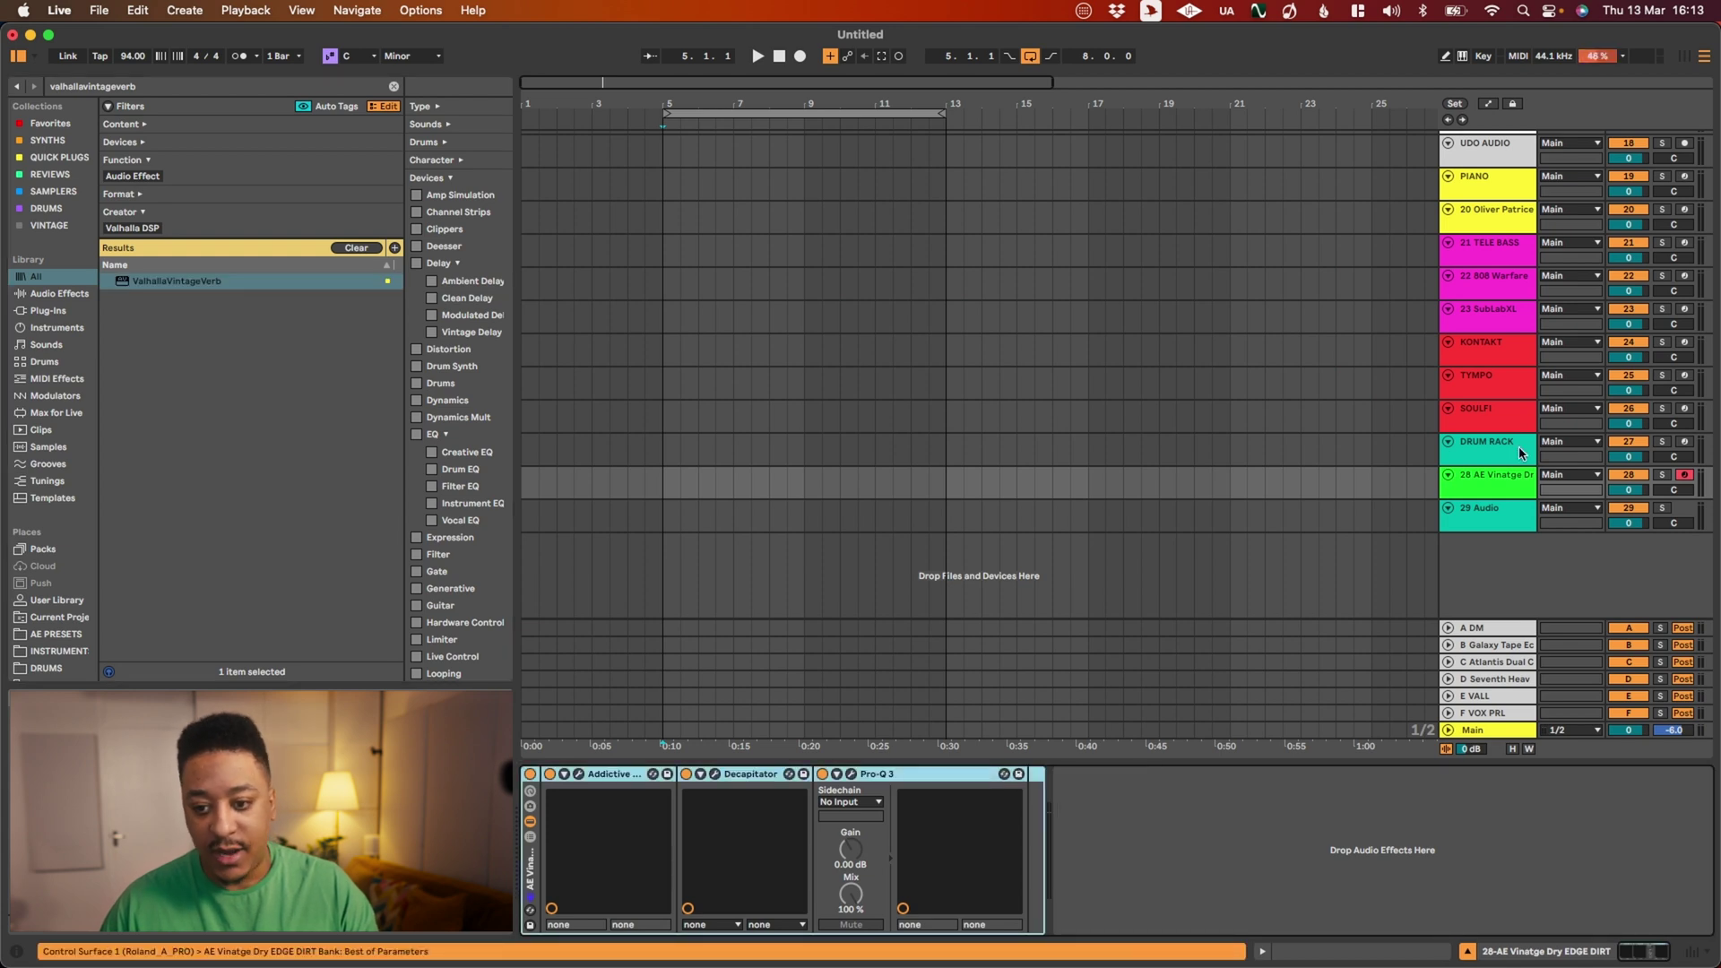
right_click(1491, 492)
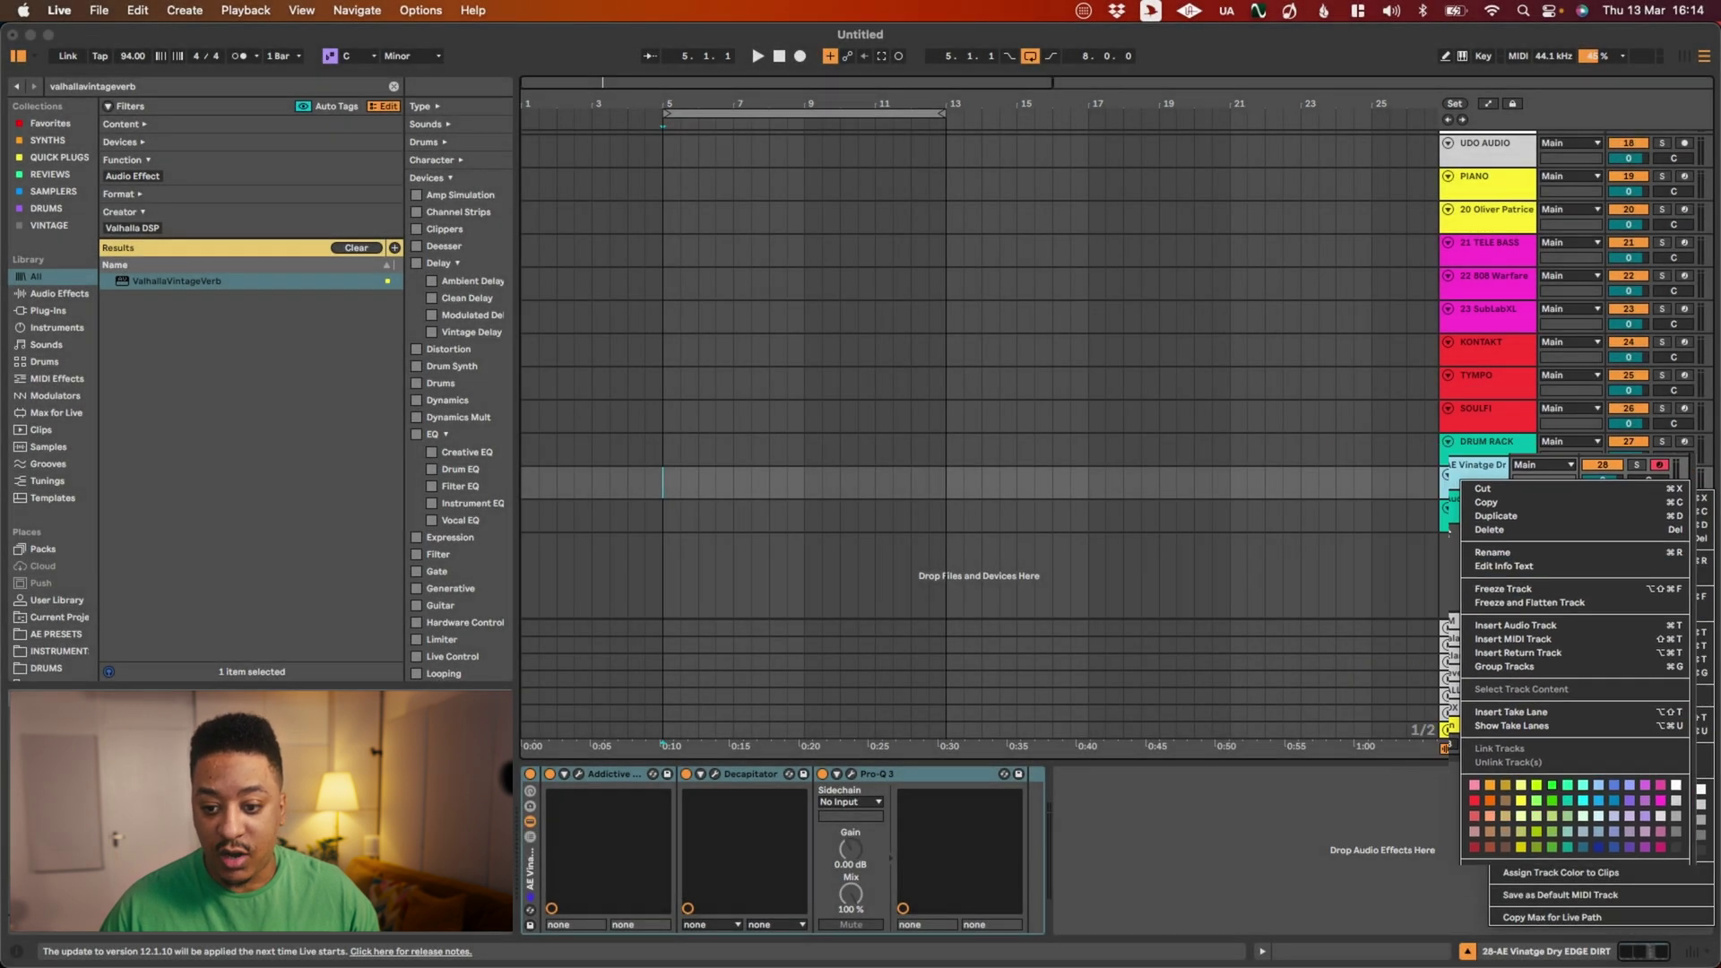
left_click(1464, 497)
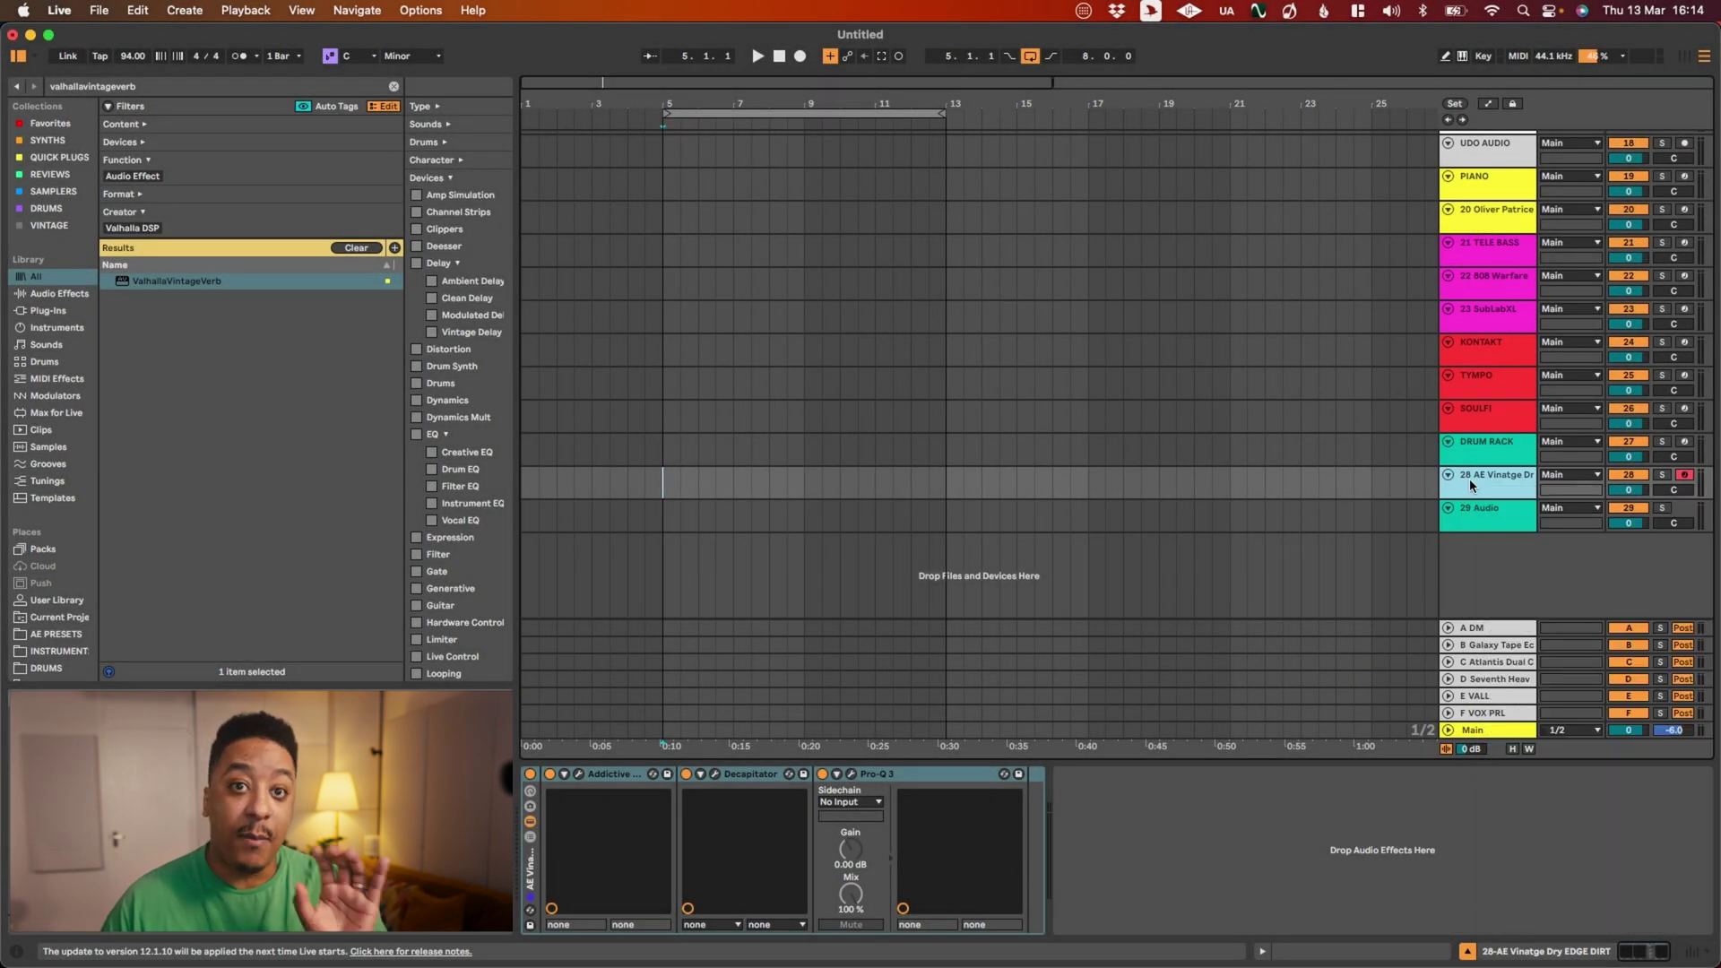
Open macOS System Settings from the Live menu and go to Keyboard.
left_click(59, 10)
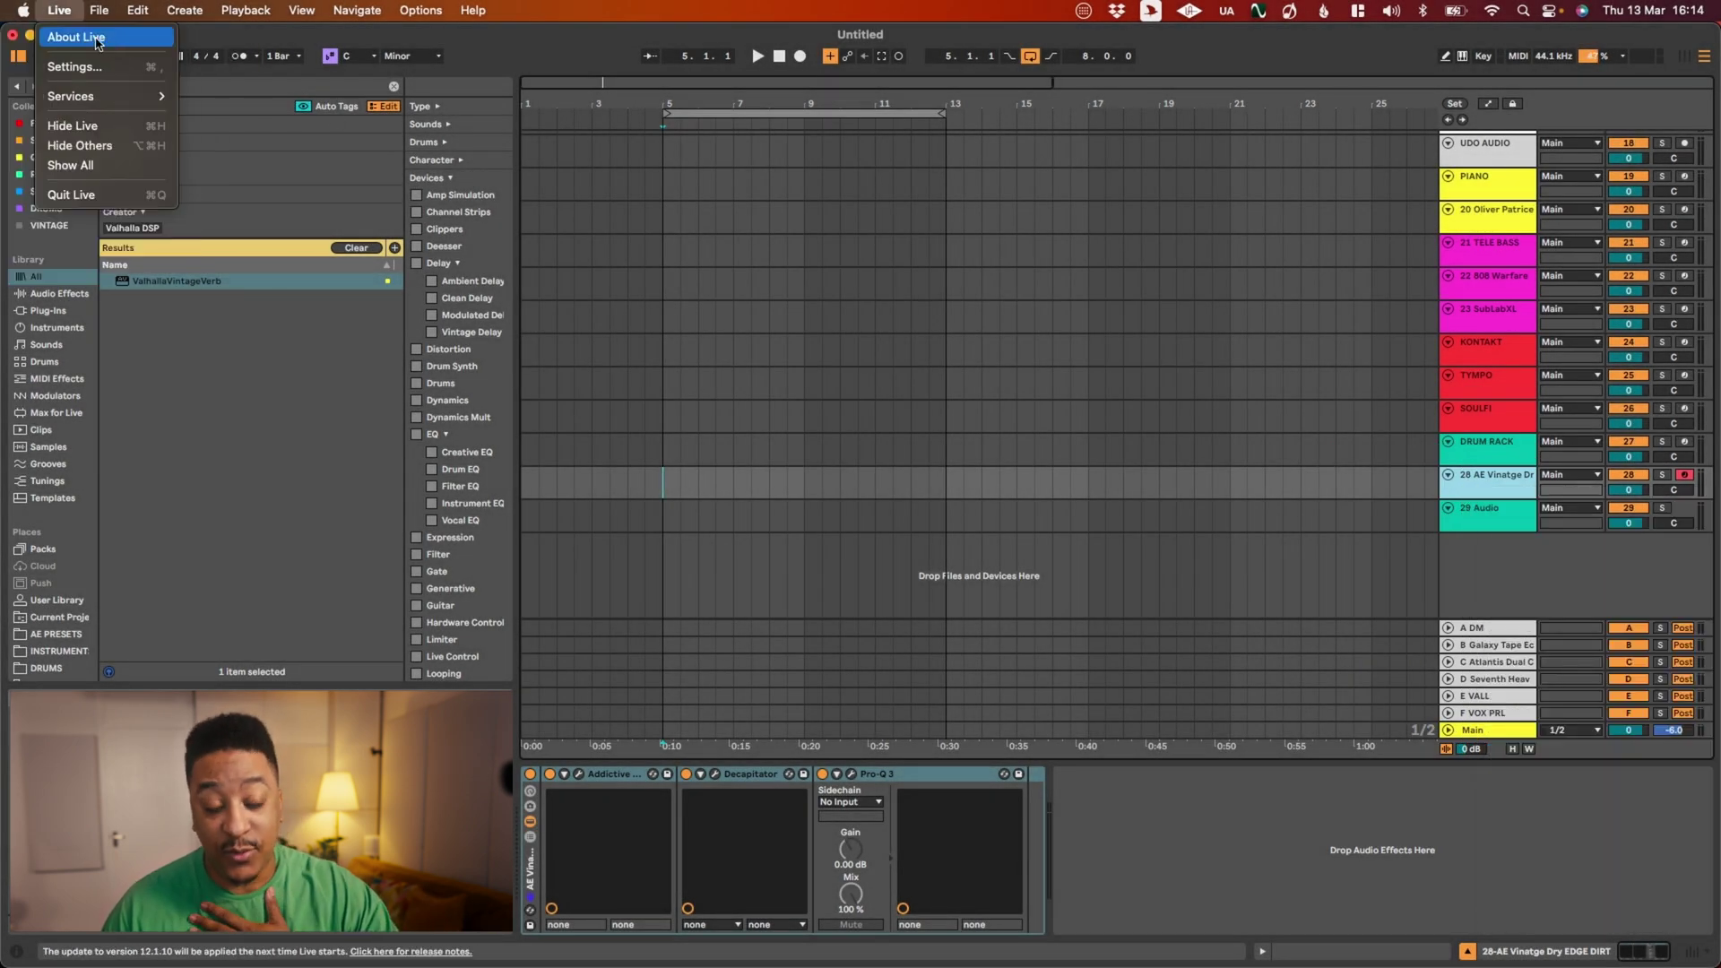
mouse_move(22, 9)
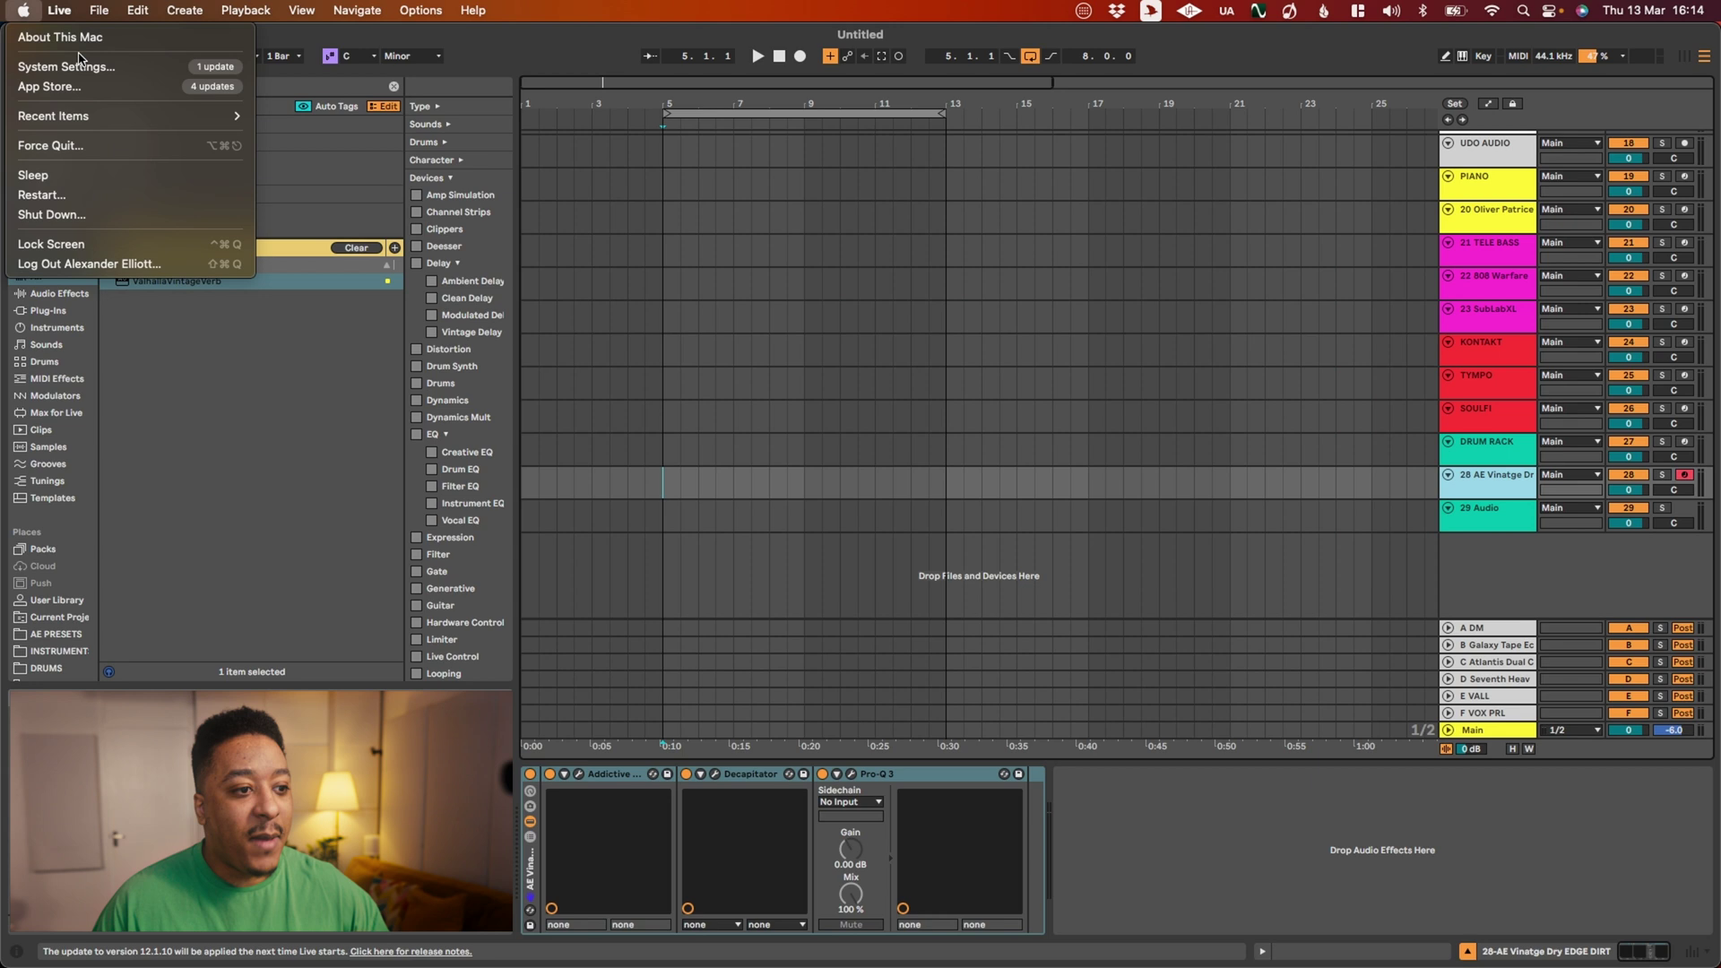
left_click(82, 65)
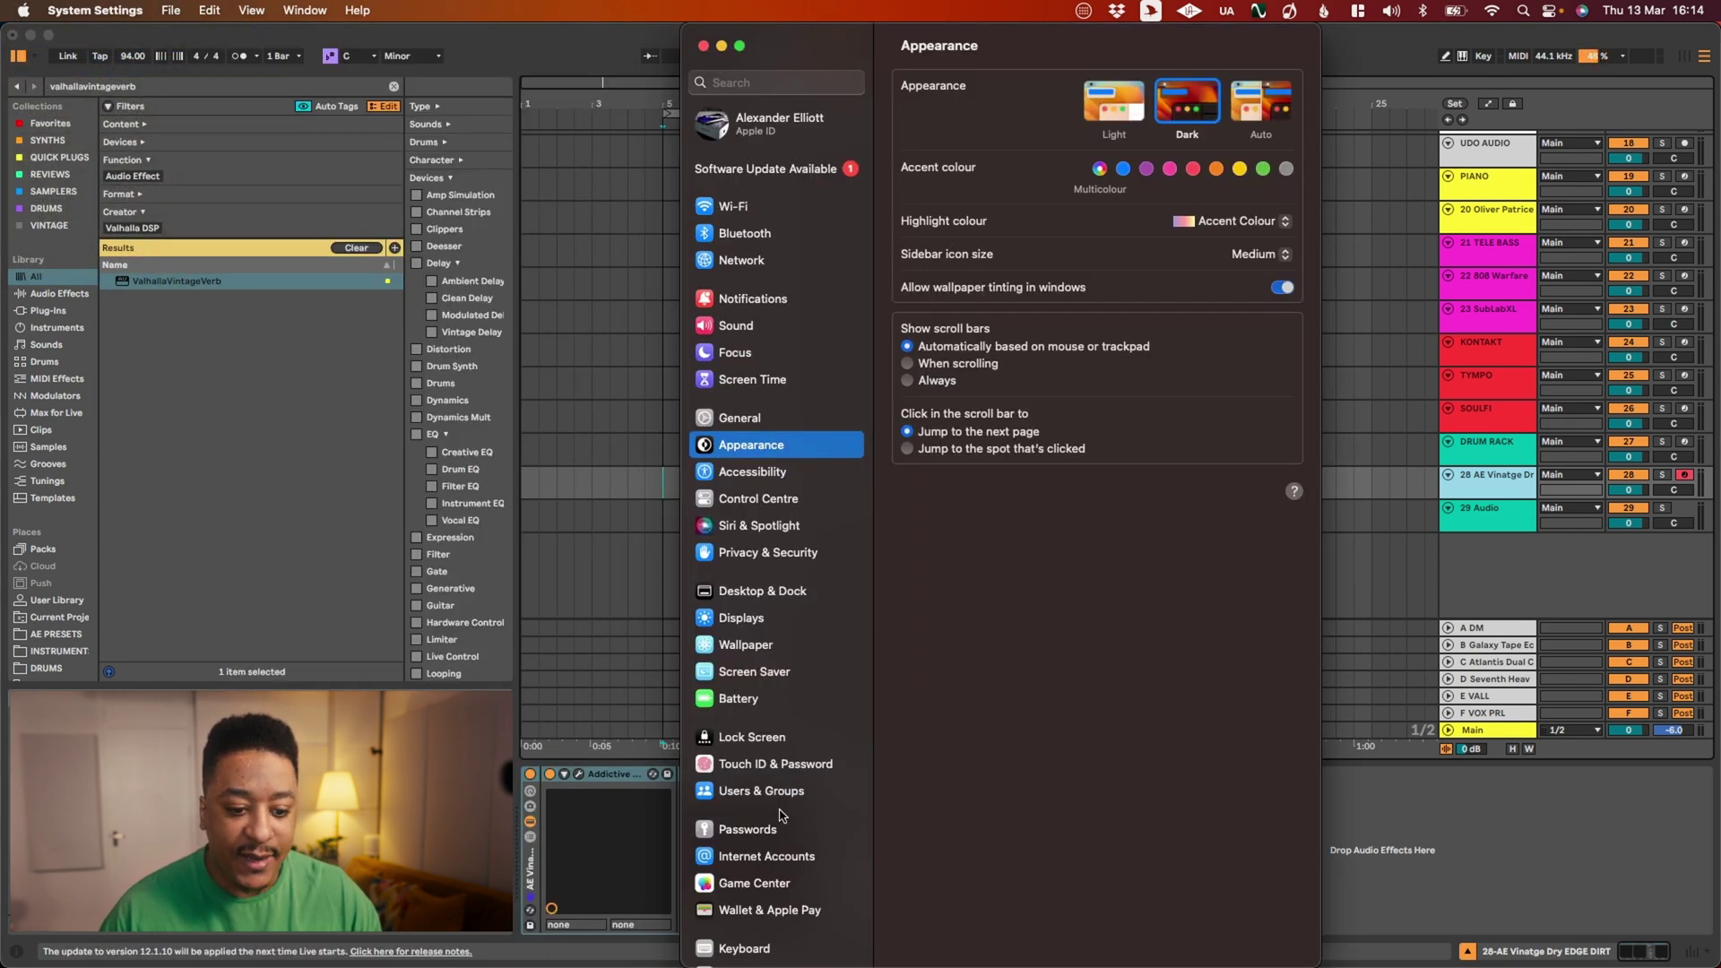
scroll(780, 816, "down", 2)
left_click(744, 867)
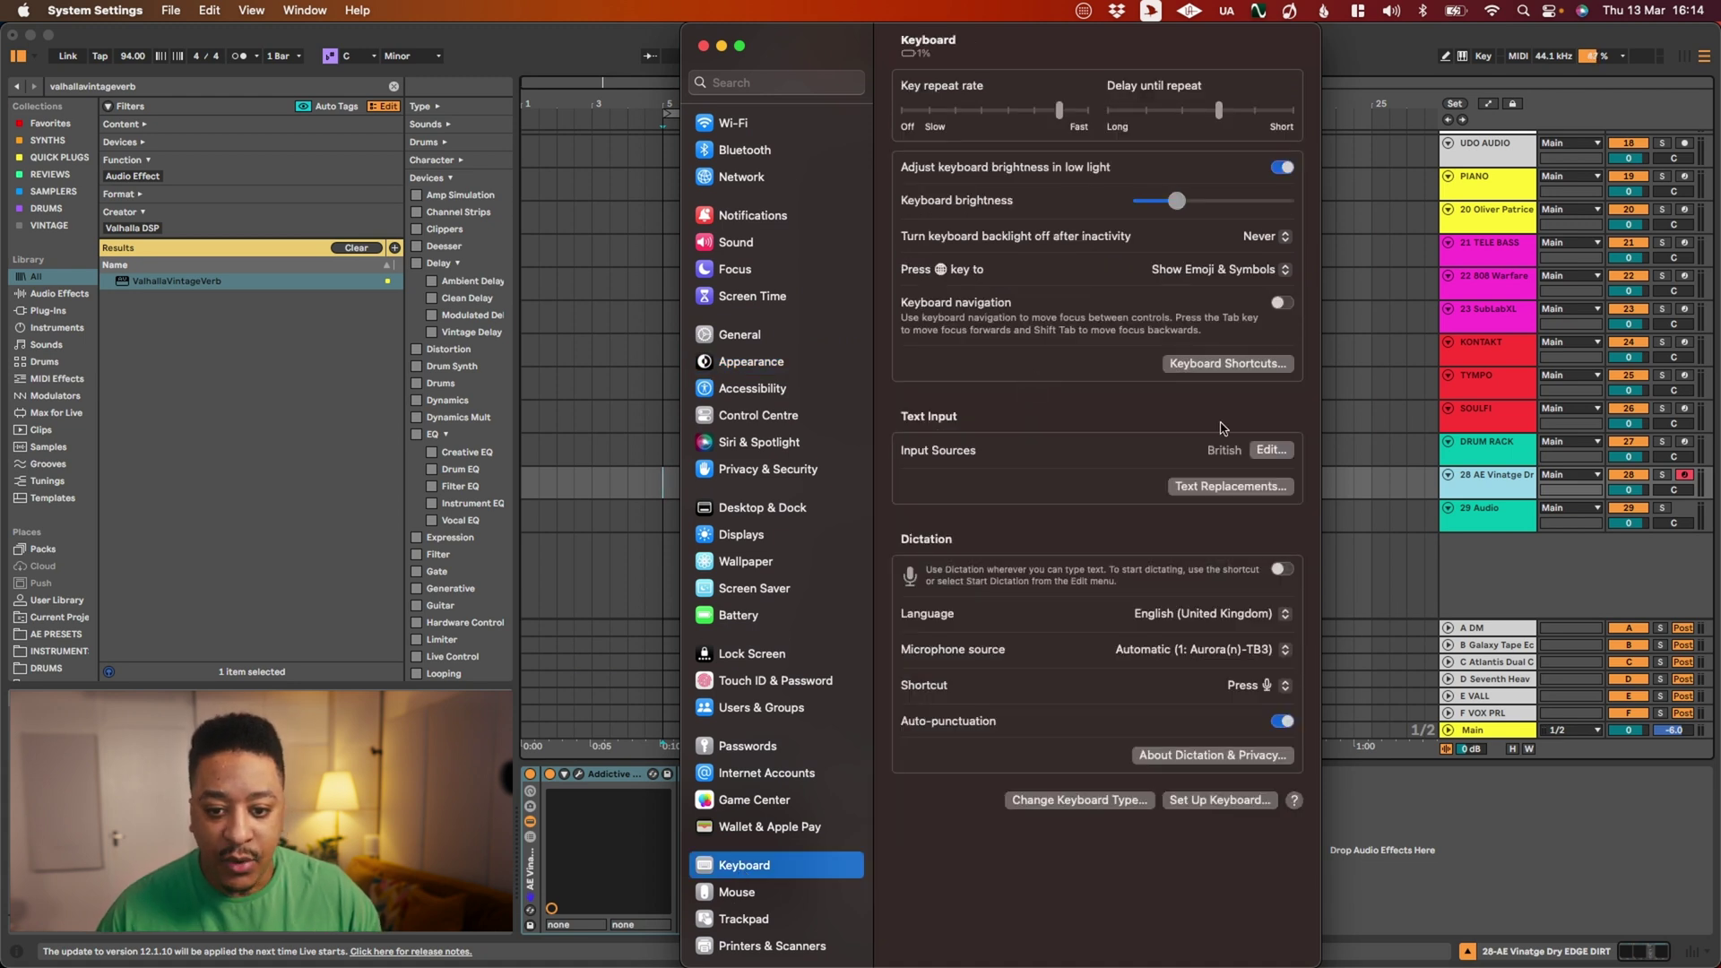
Review Ableton Live 12 Suite's App Shortcuts, including Freeze and Flatten Track, and add a new one.
left_click(1243, 364)
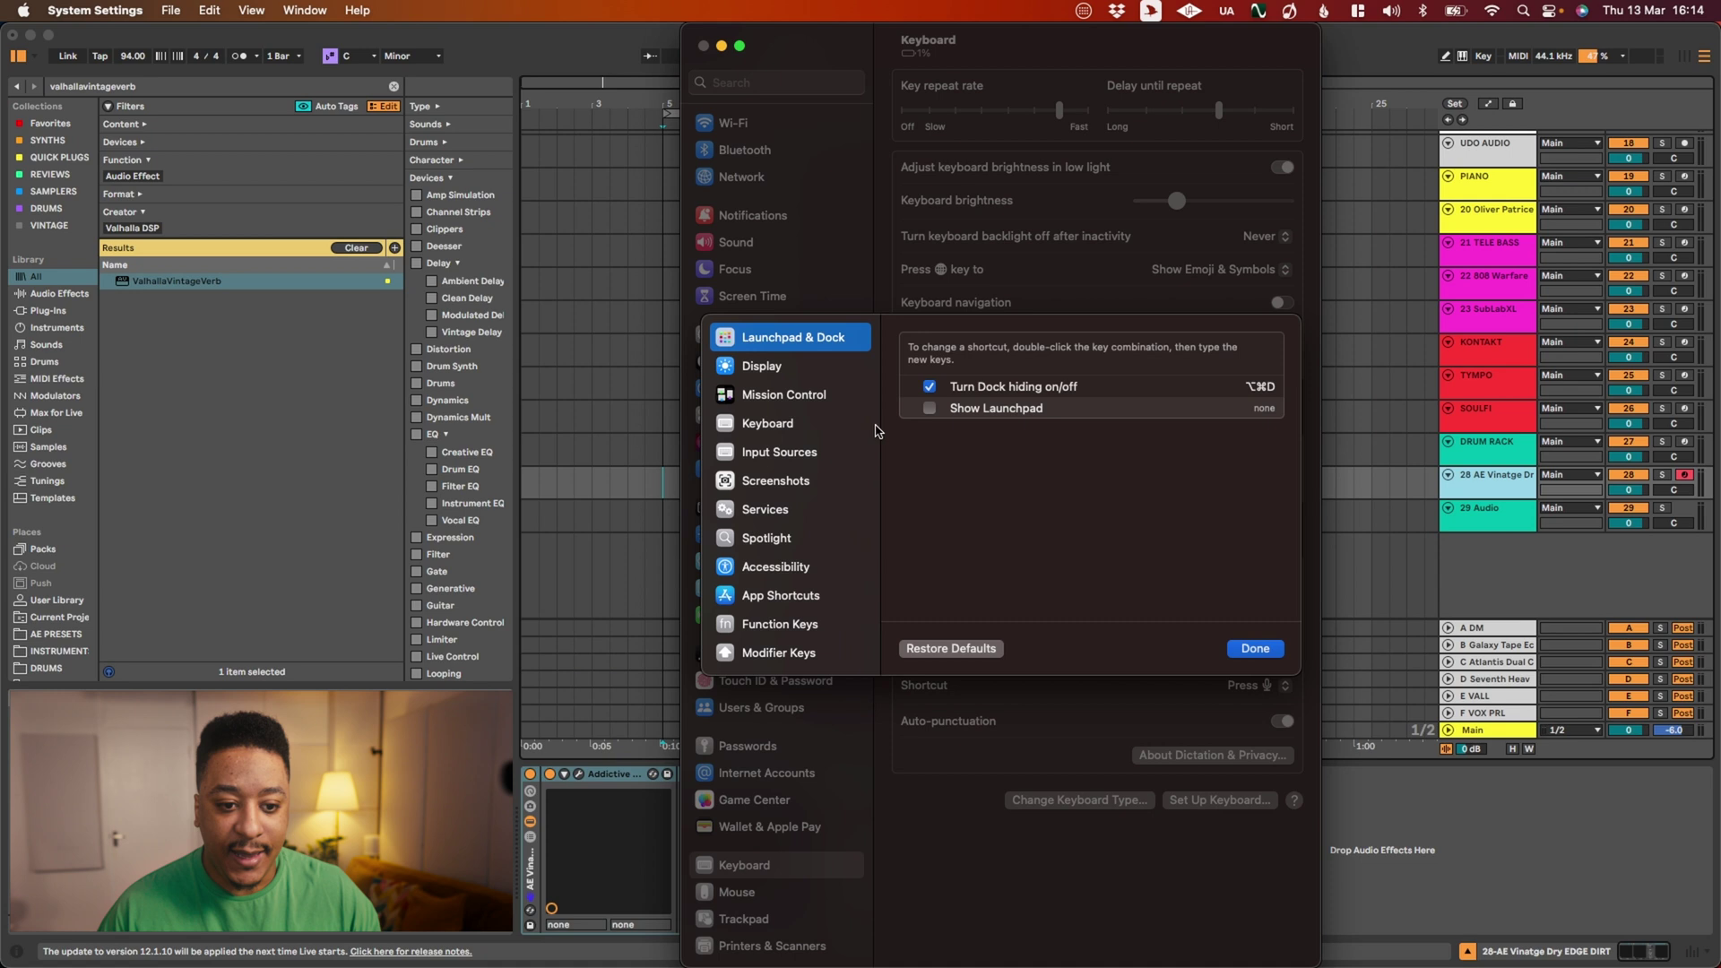
left_click(768, 599)
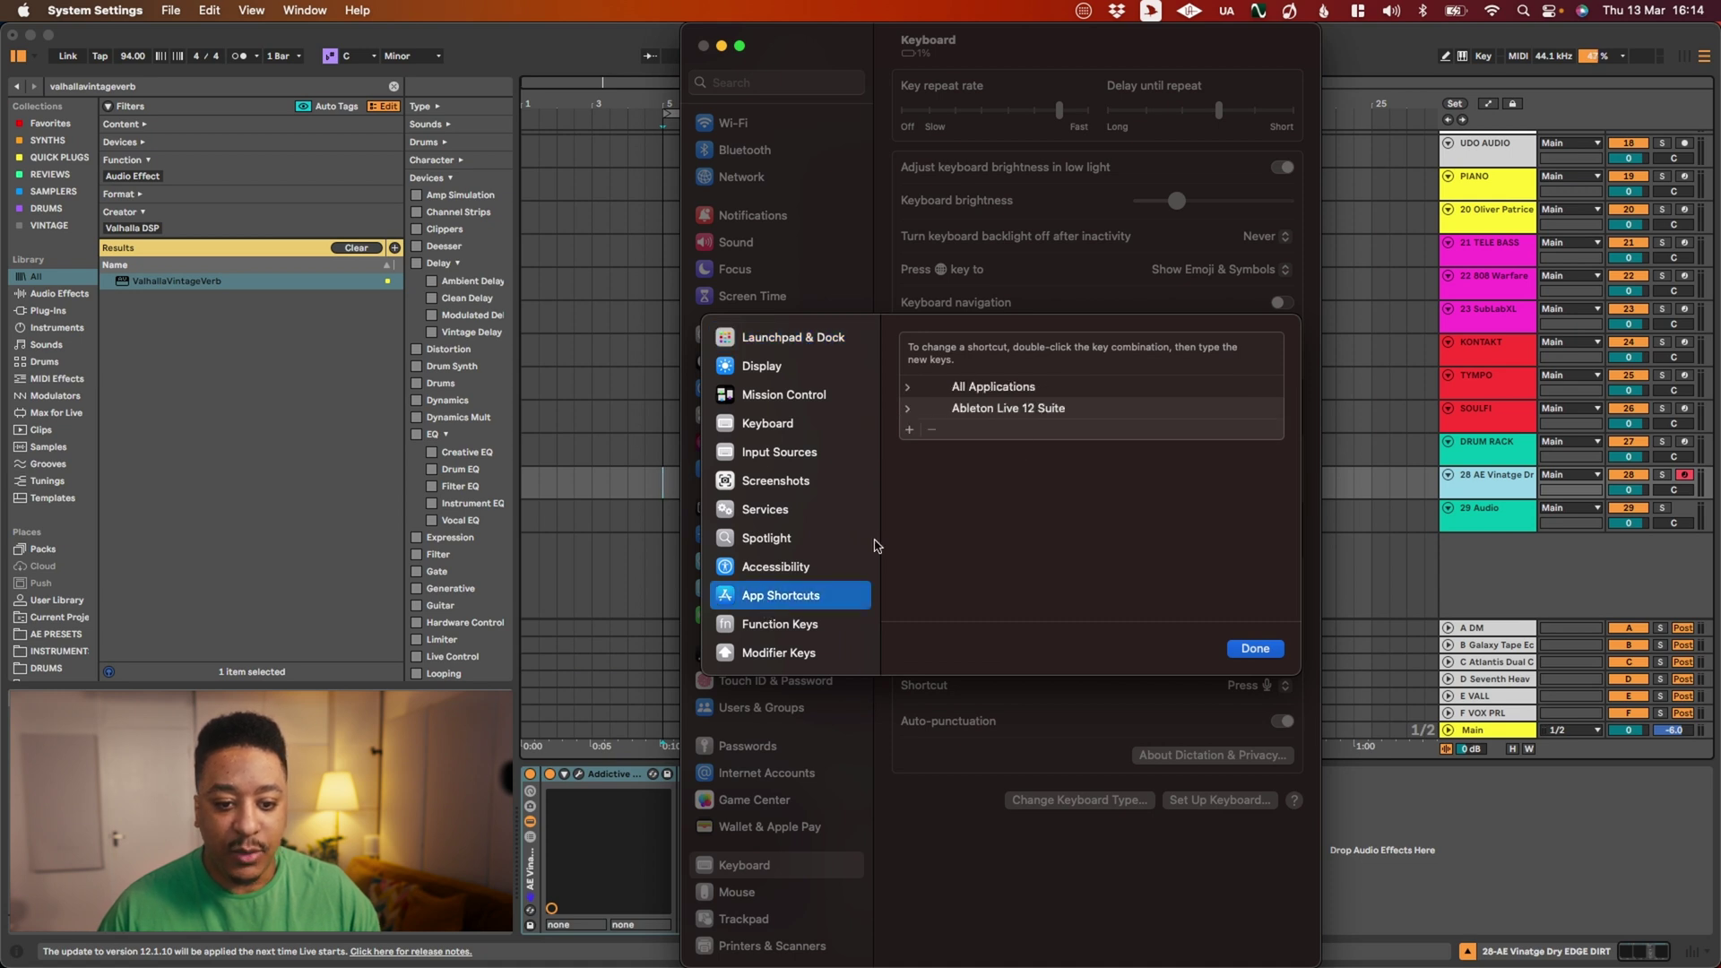
left_click(907, 408)
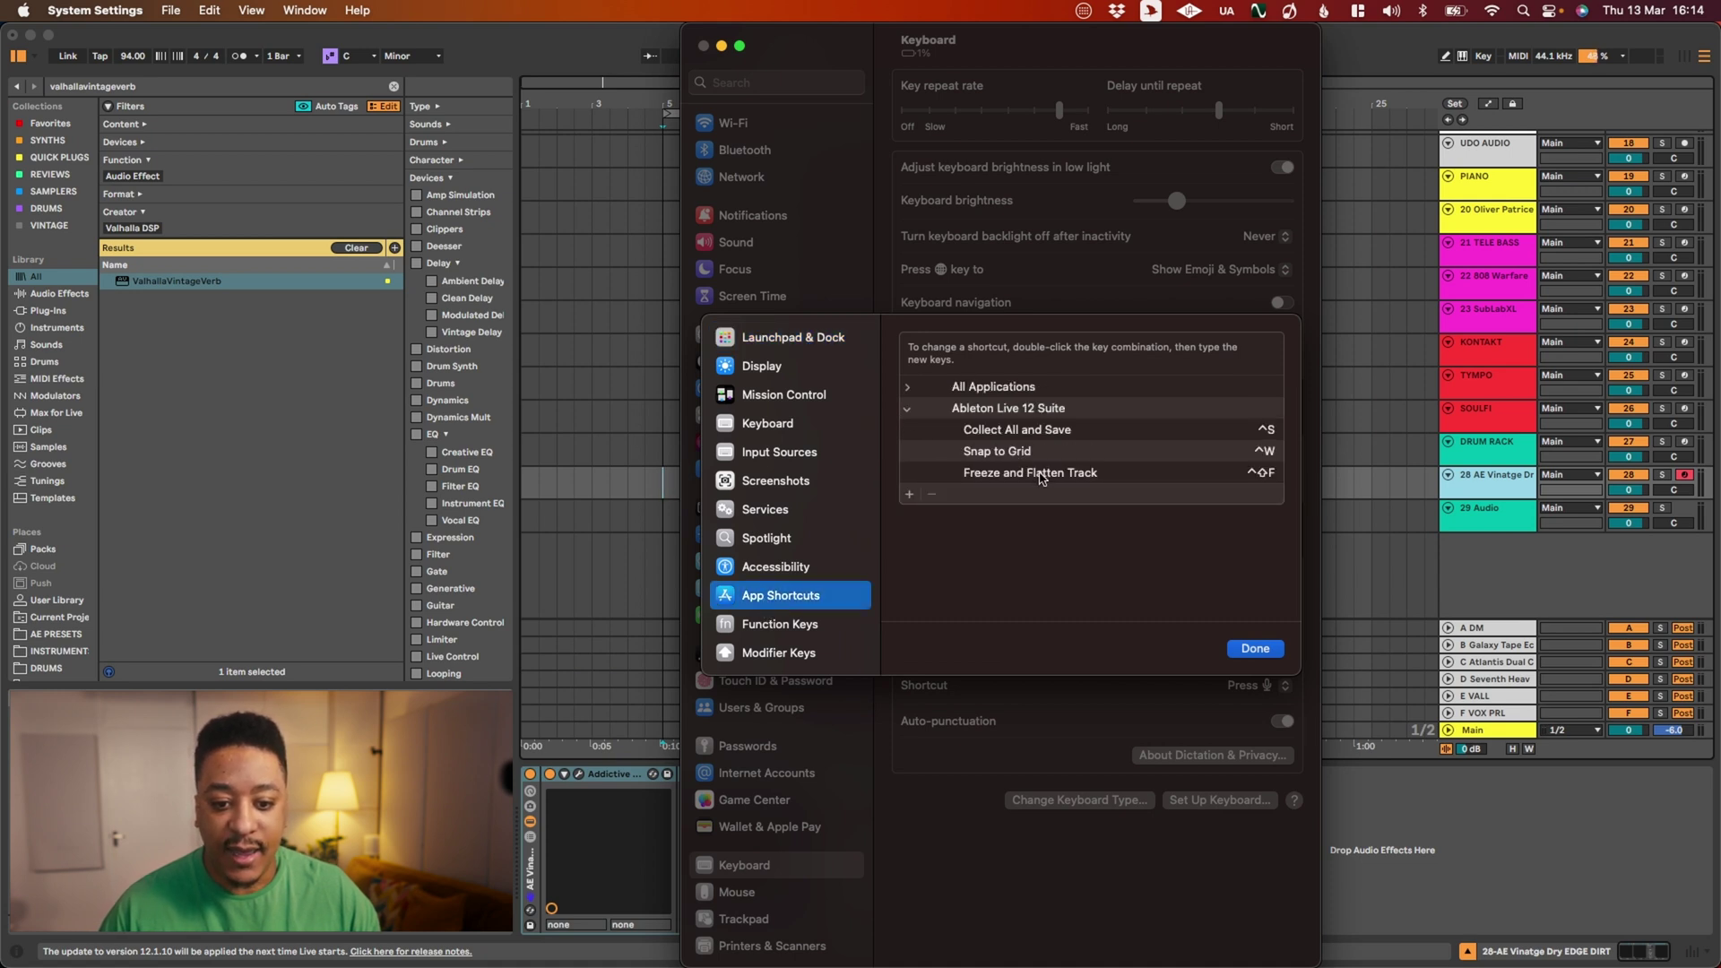
left_click(1047, 474)
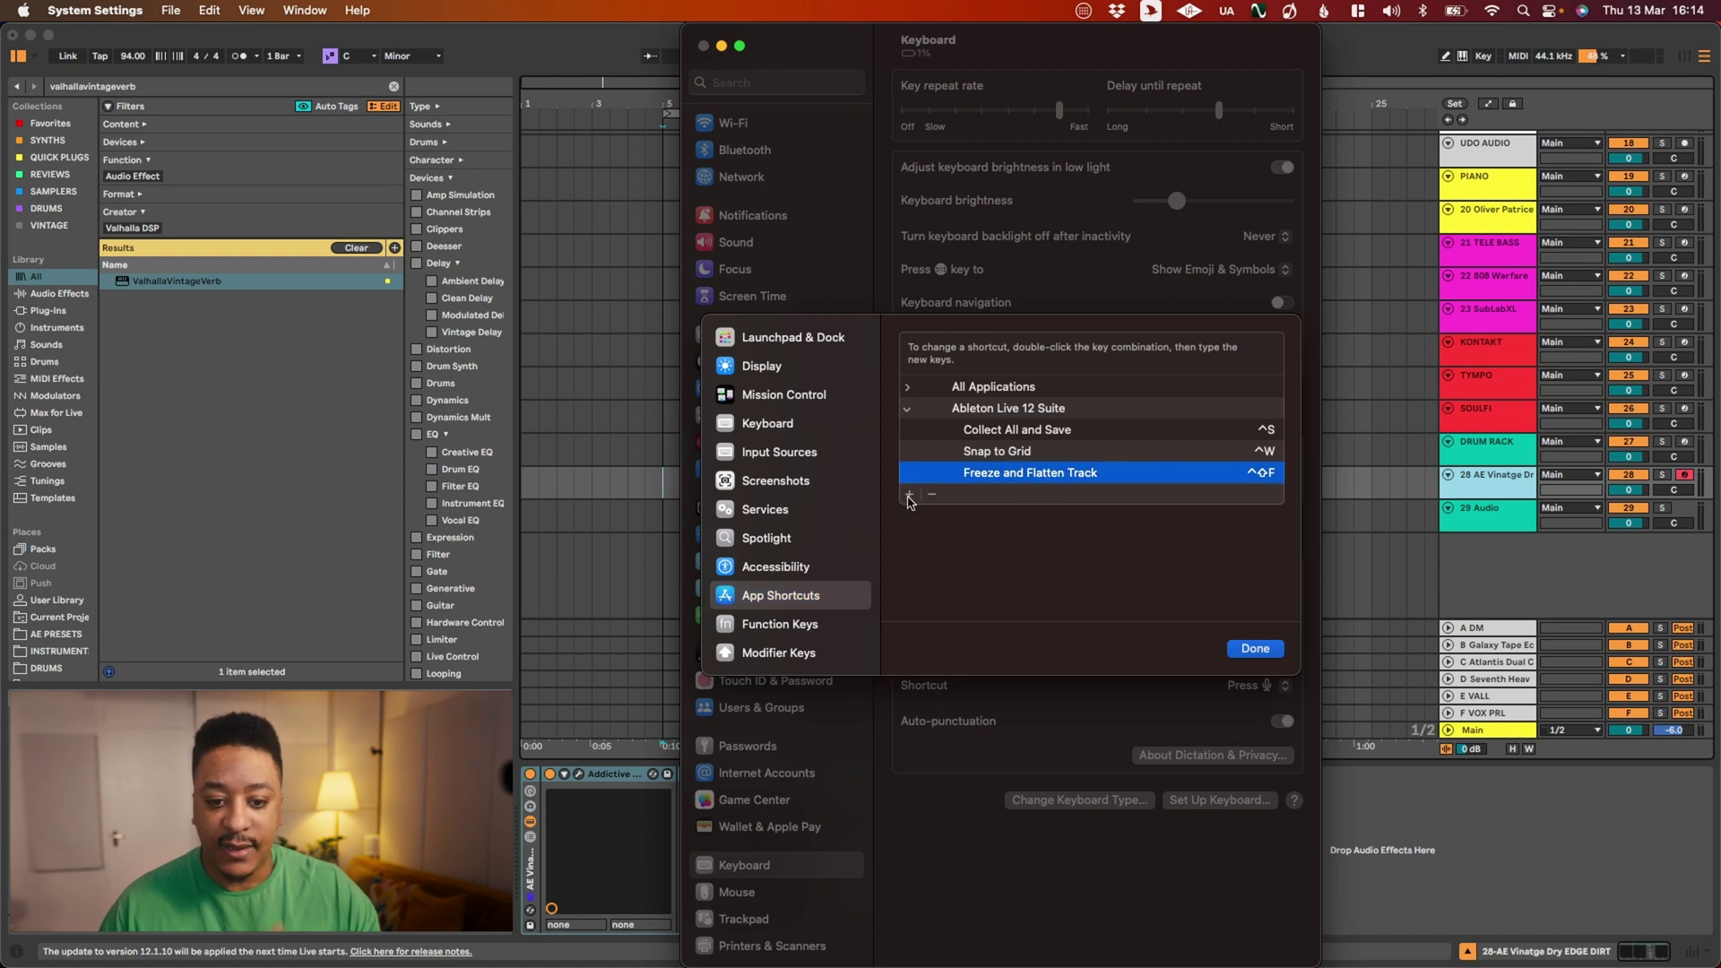
left_click(909, 494)
Add a Ctrl+Shift+F app shortcut for 'Freeze and Flatten Track' in Ableton Live 12 Suite.
left_click(1170, 355)
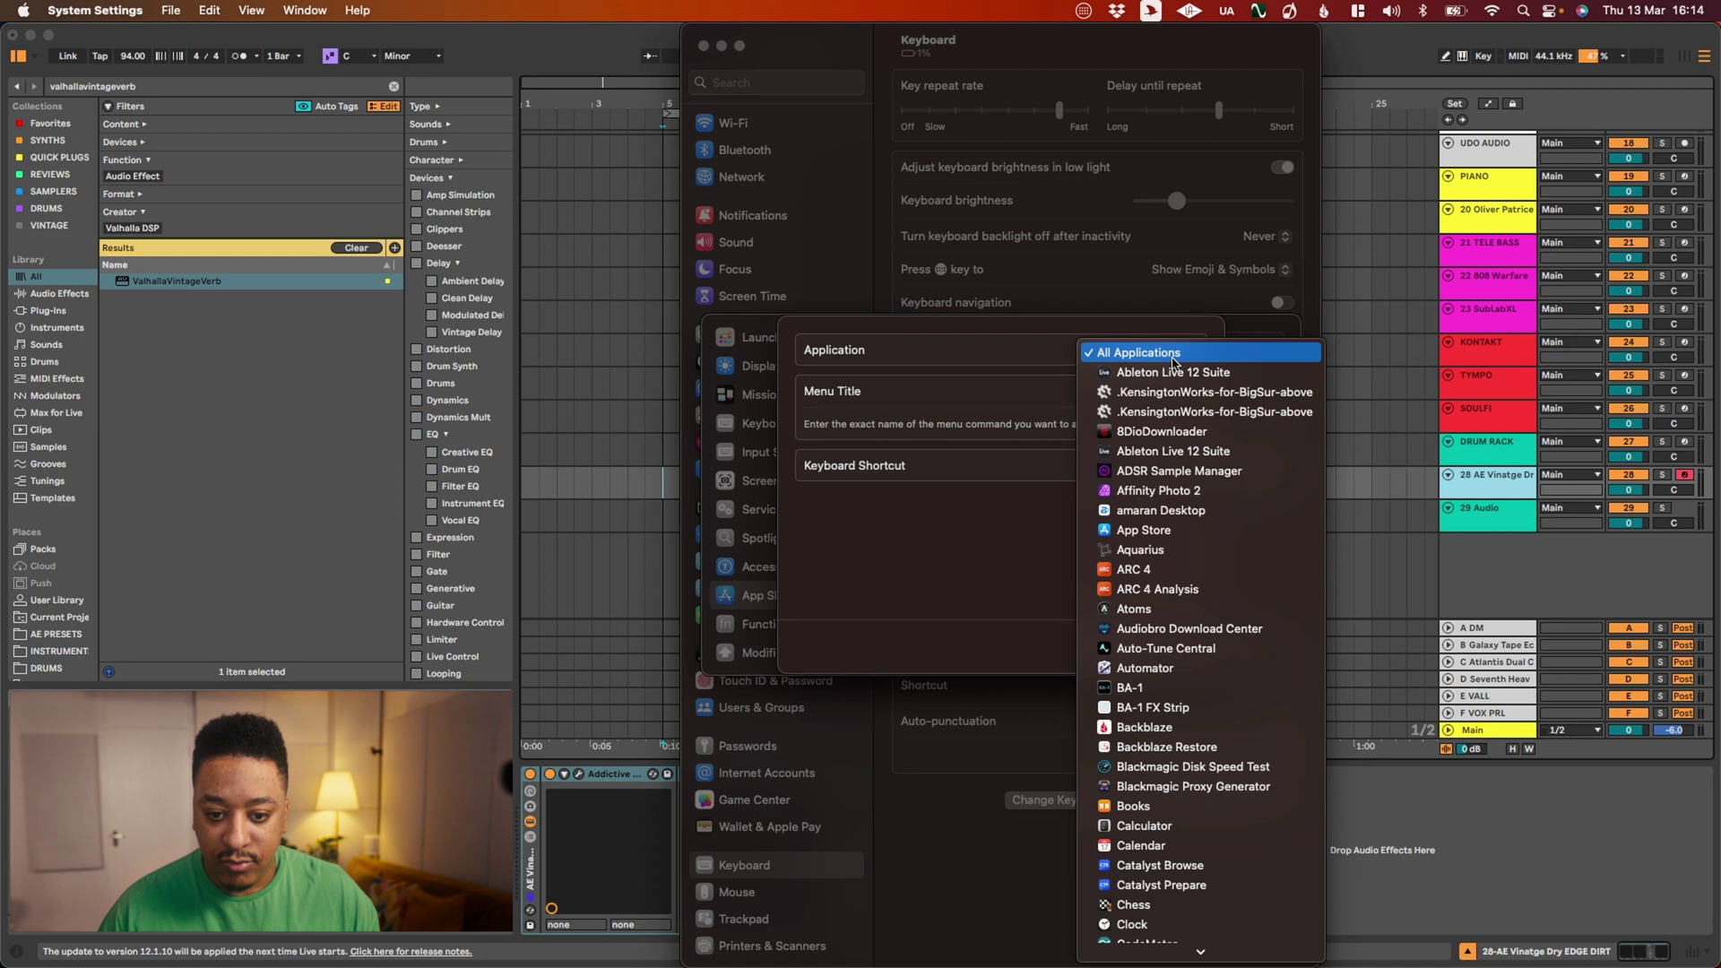
left_click(1176, 374)
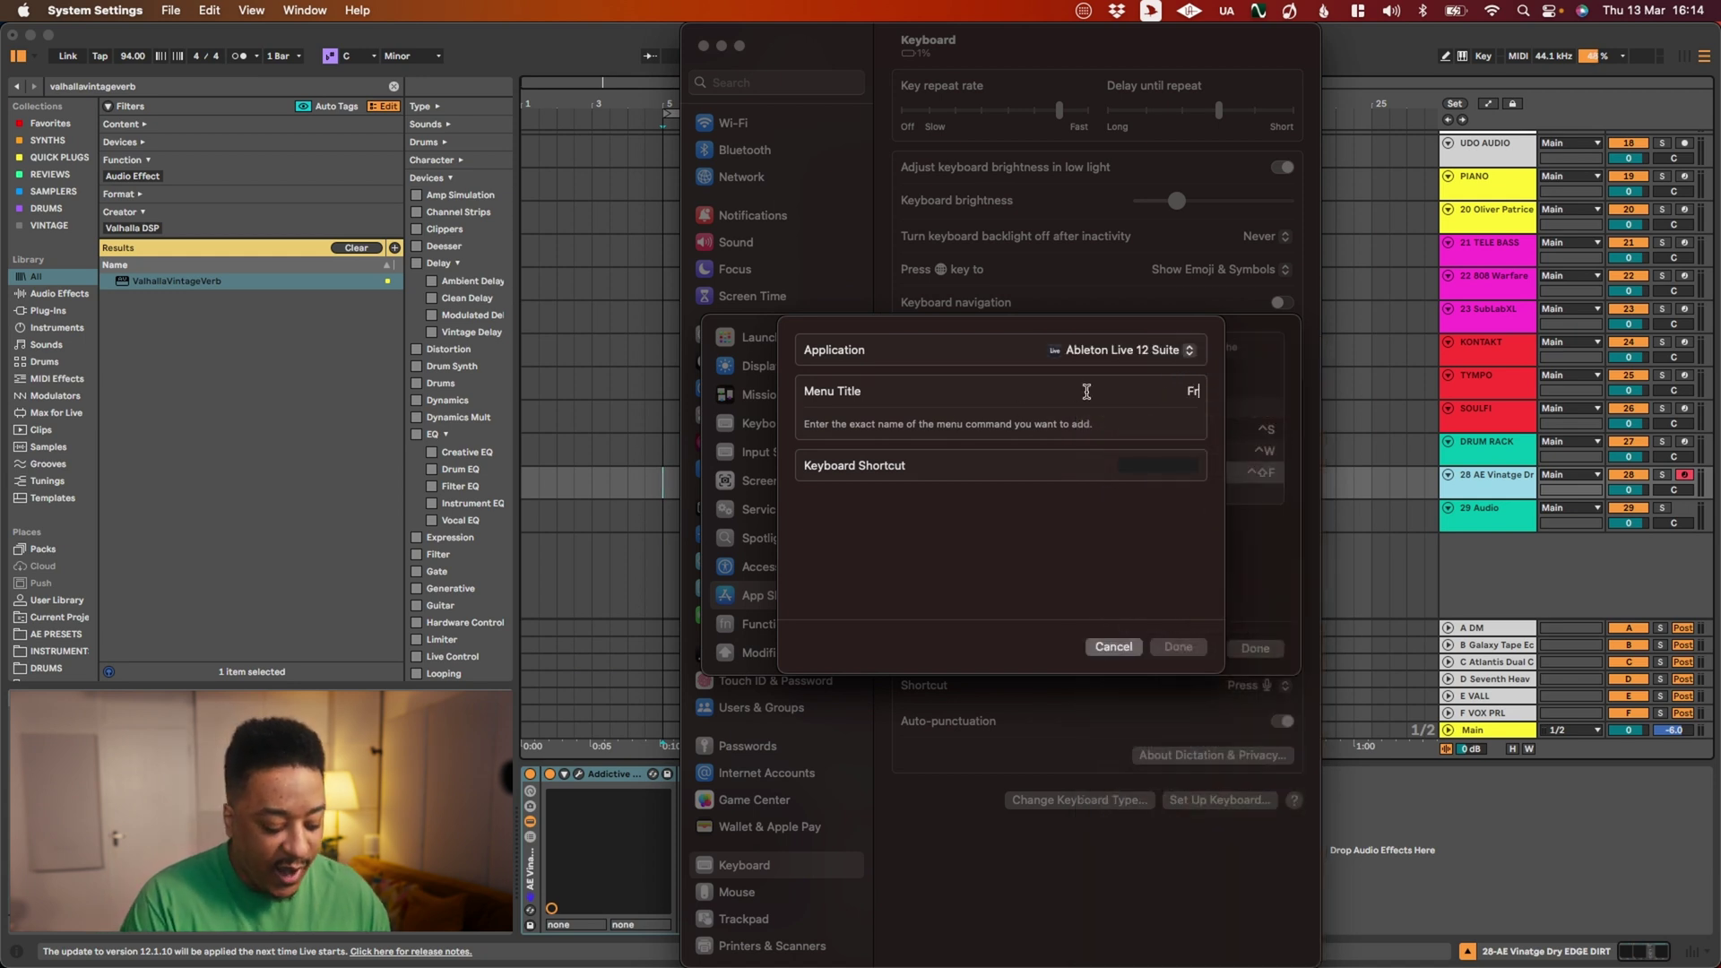
type("Freeze ab")
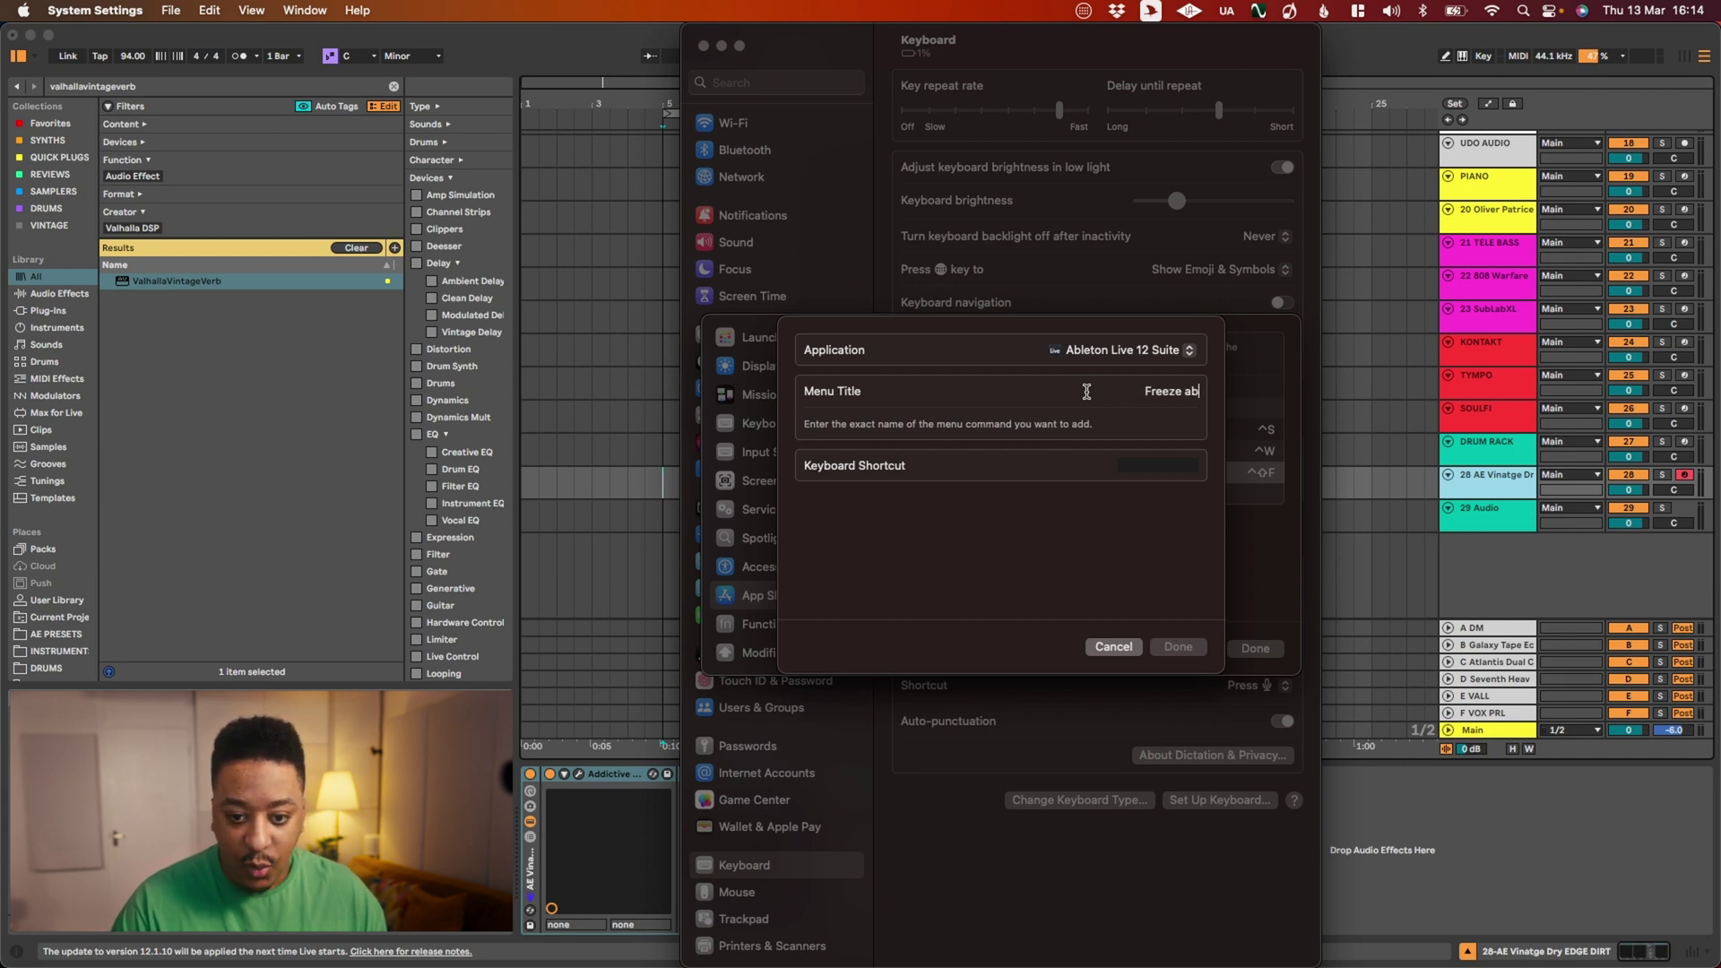
key("BackSpace")
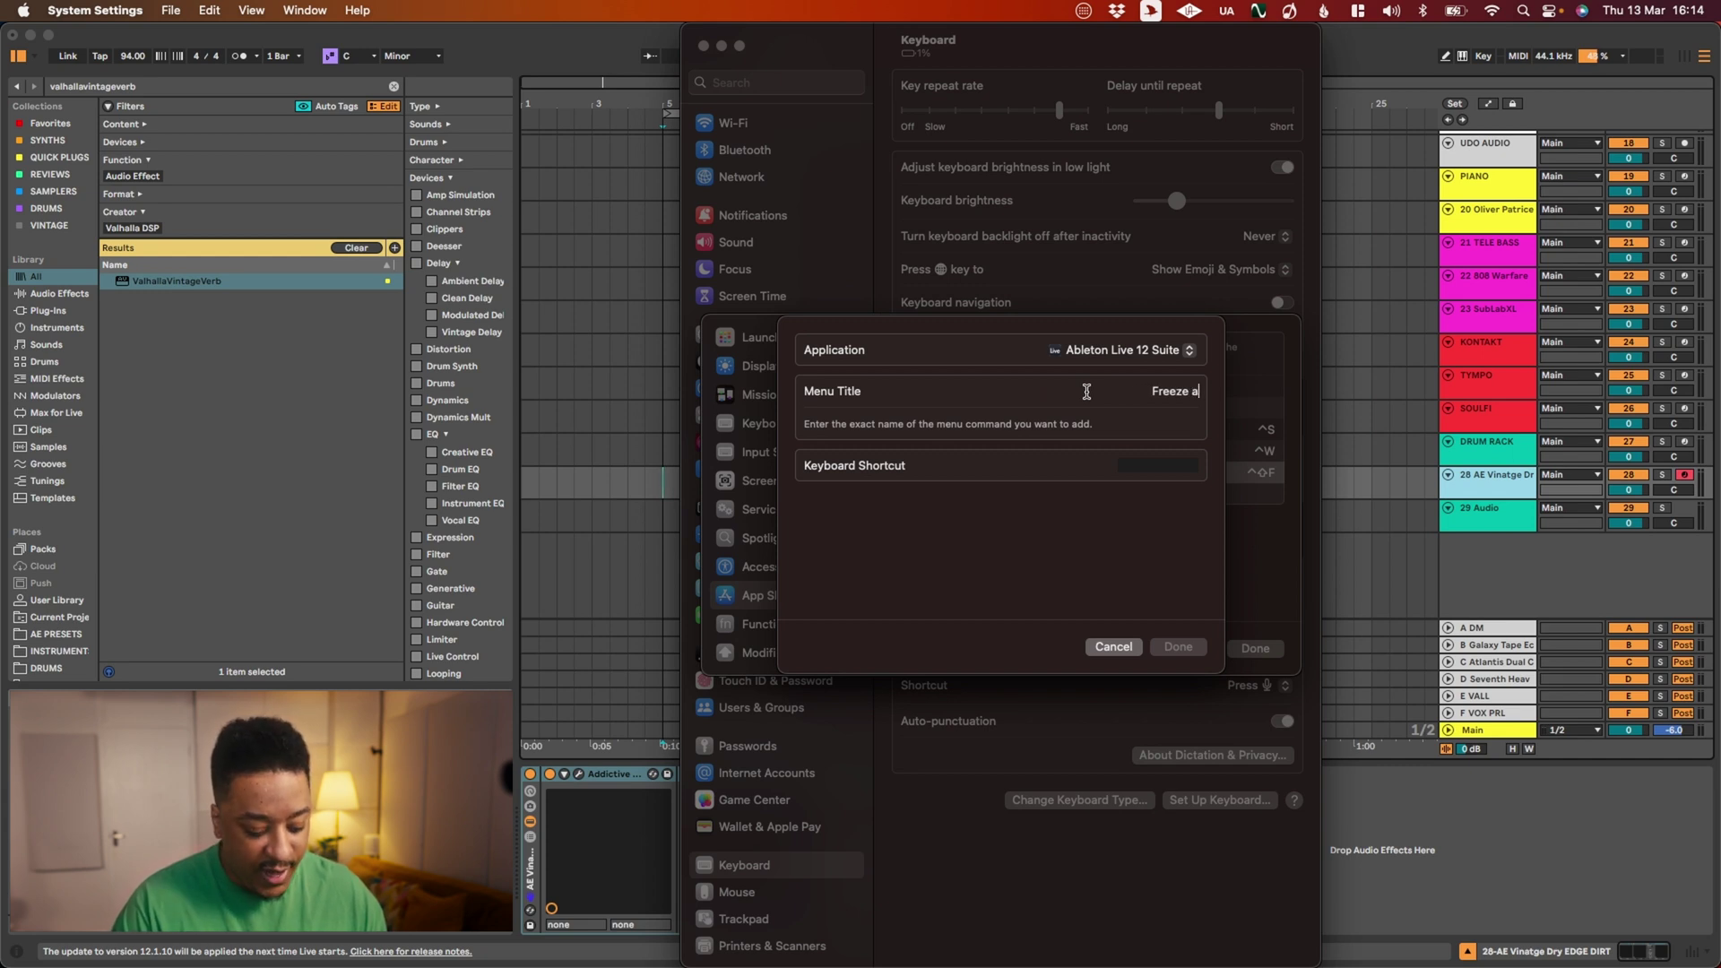
type("nd")
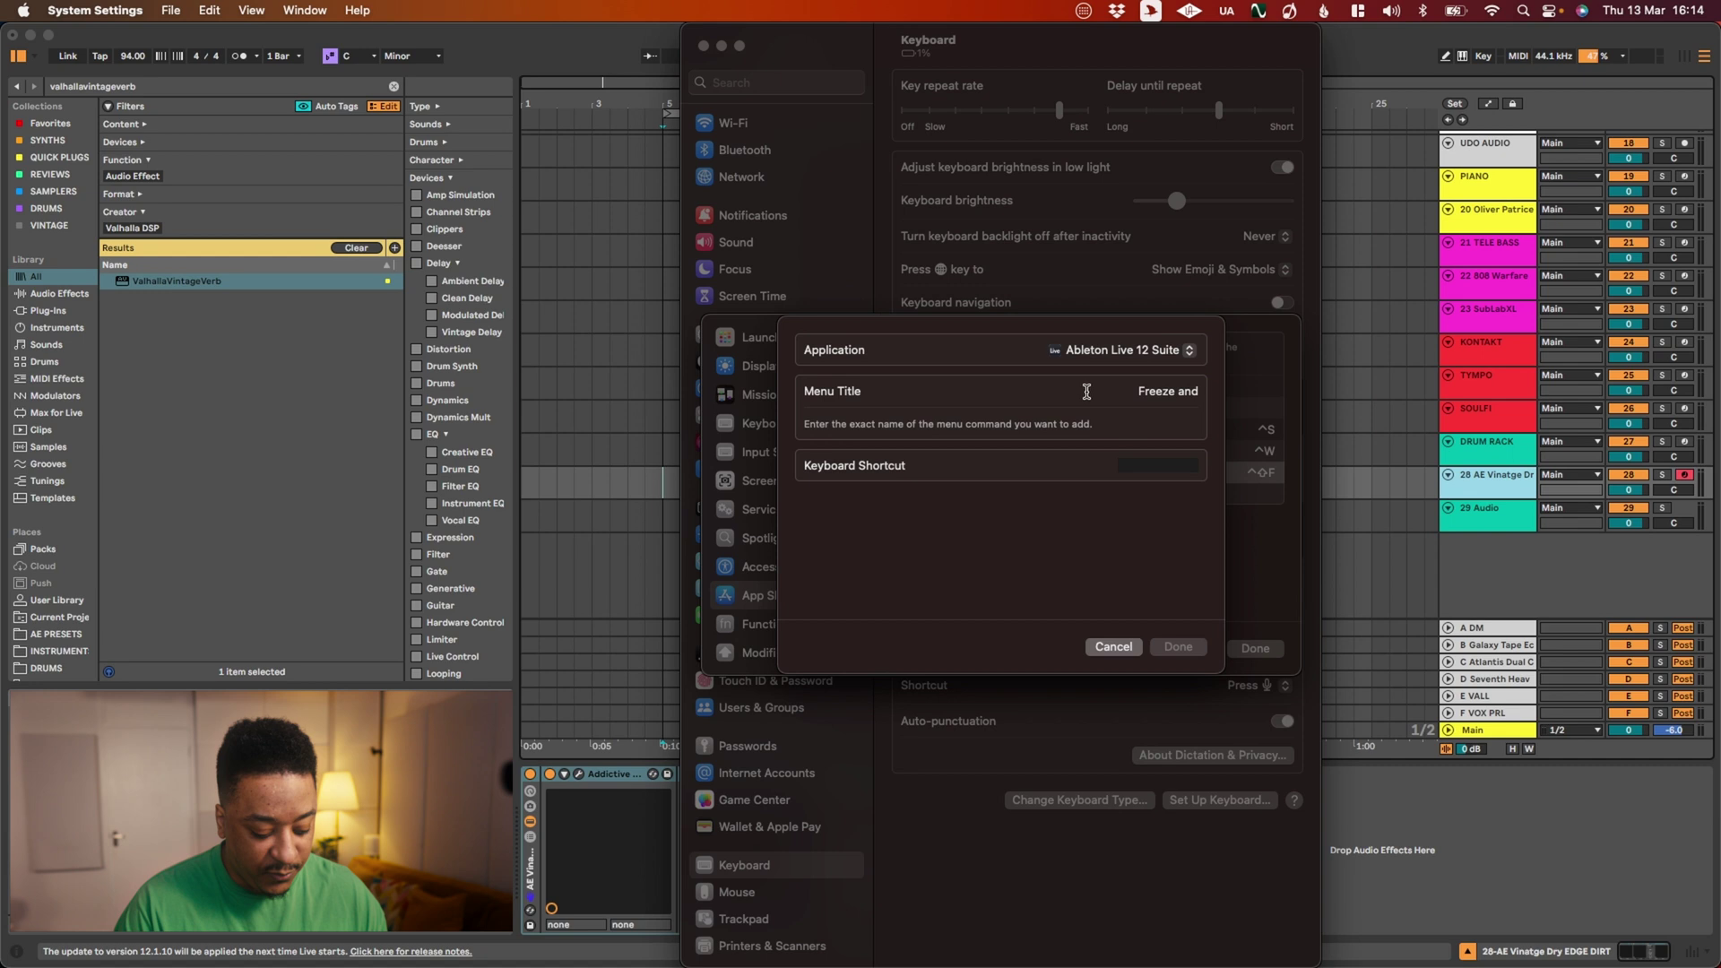
type(" Flatten")
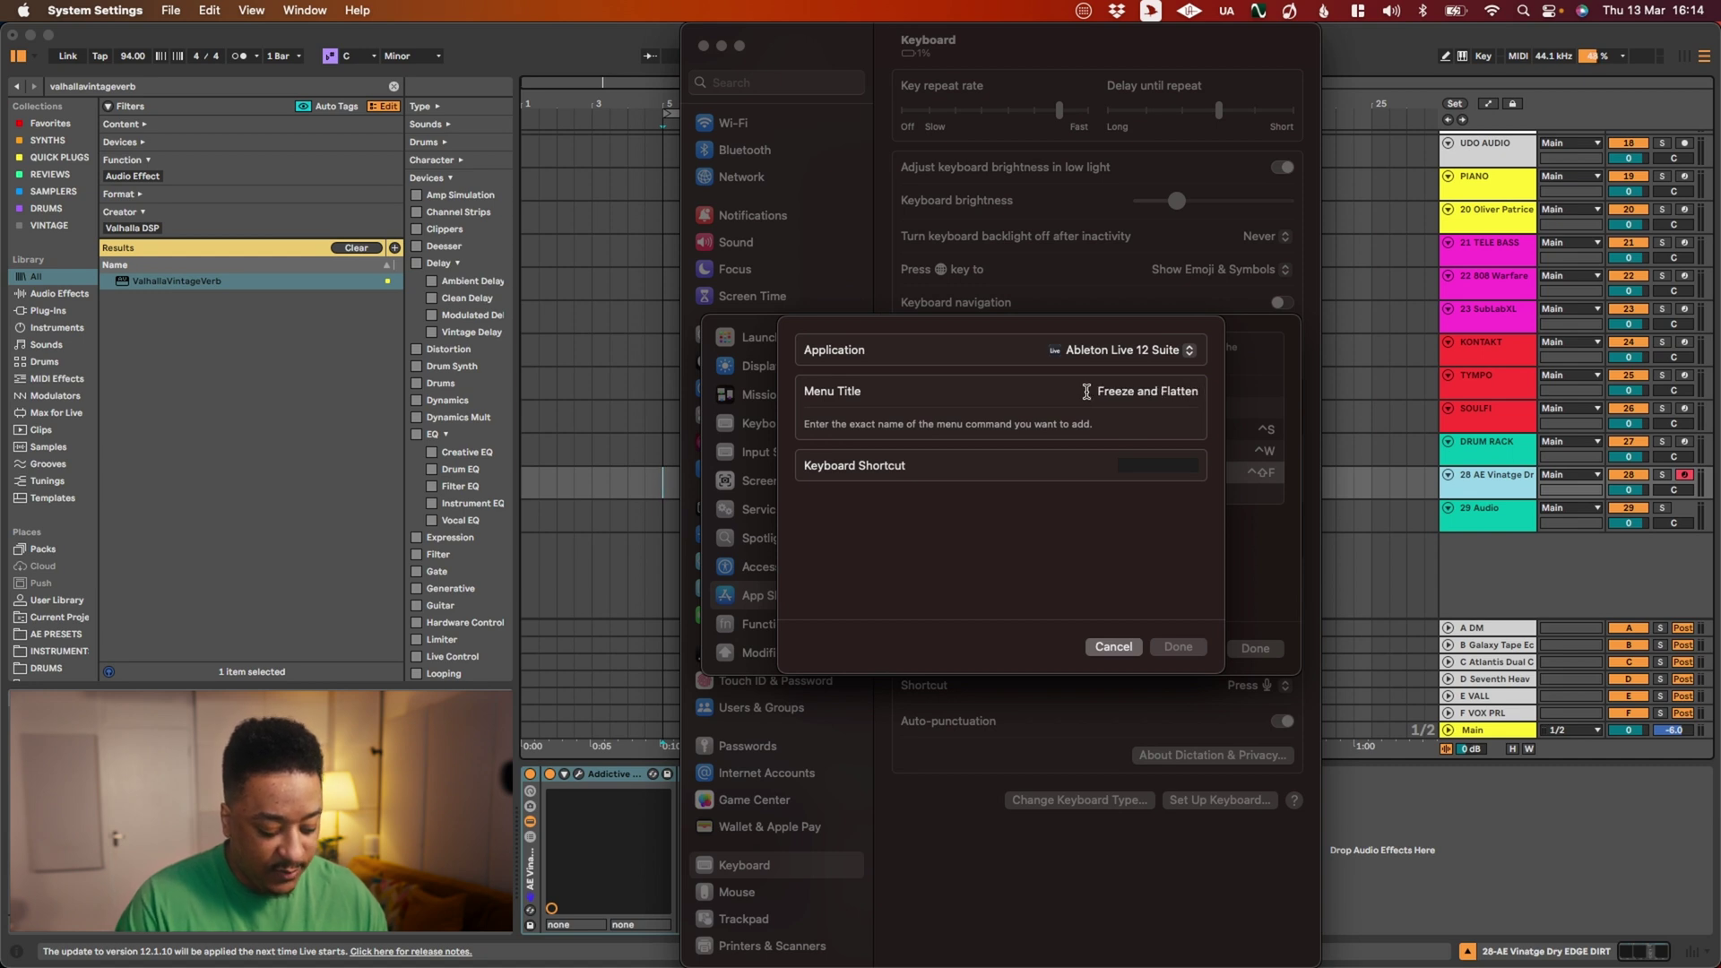
type(" Track")
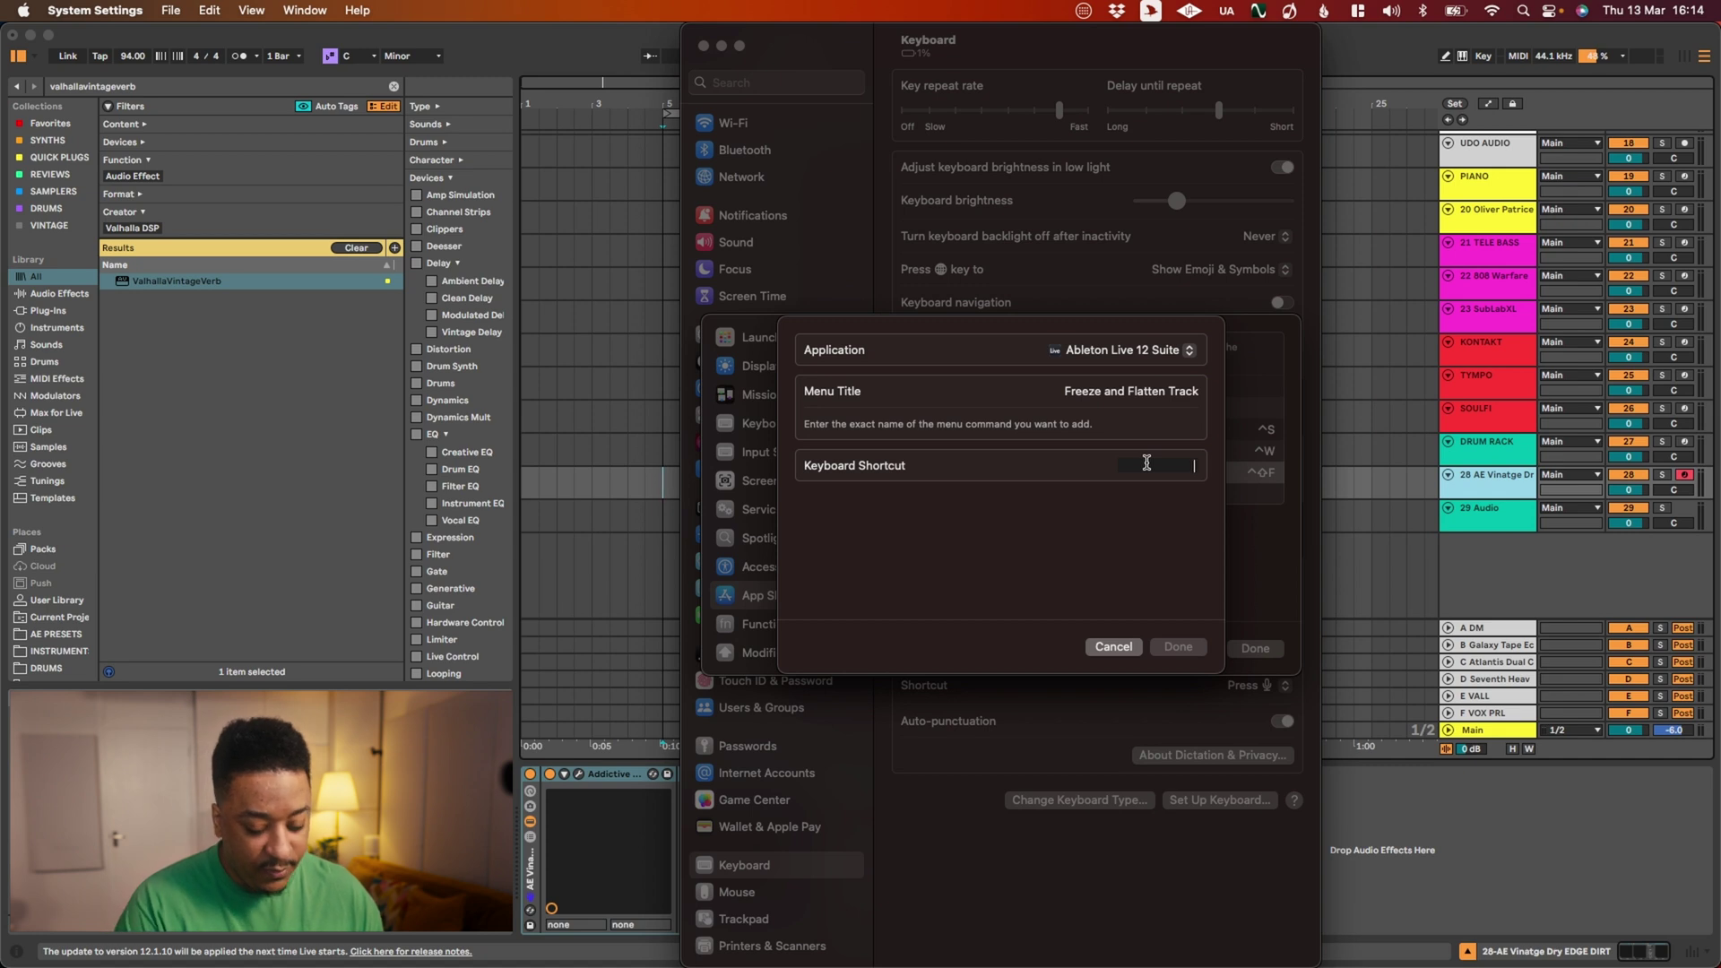
key("ctrl+shift+f")
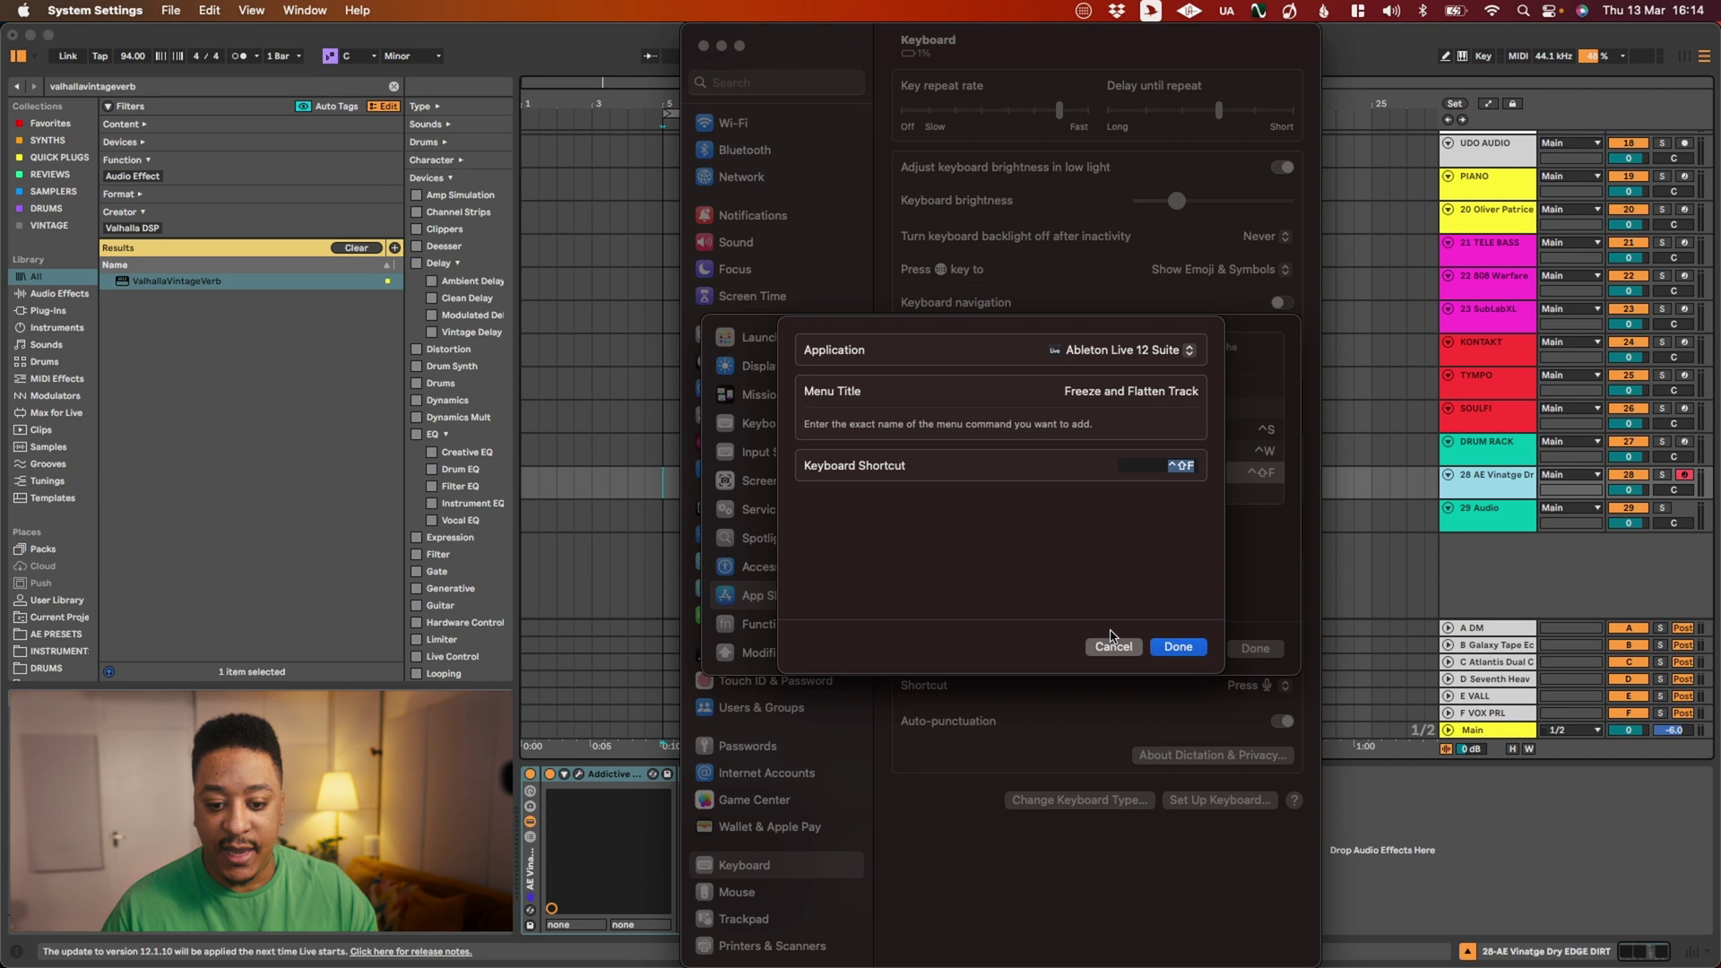
left_click(1112, 648)
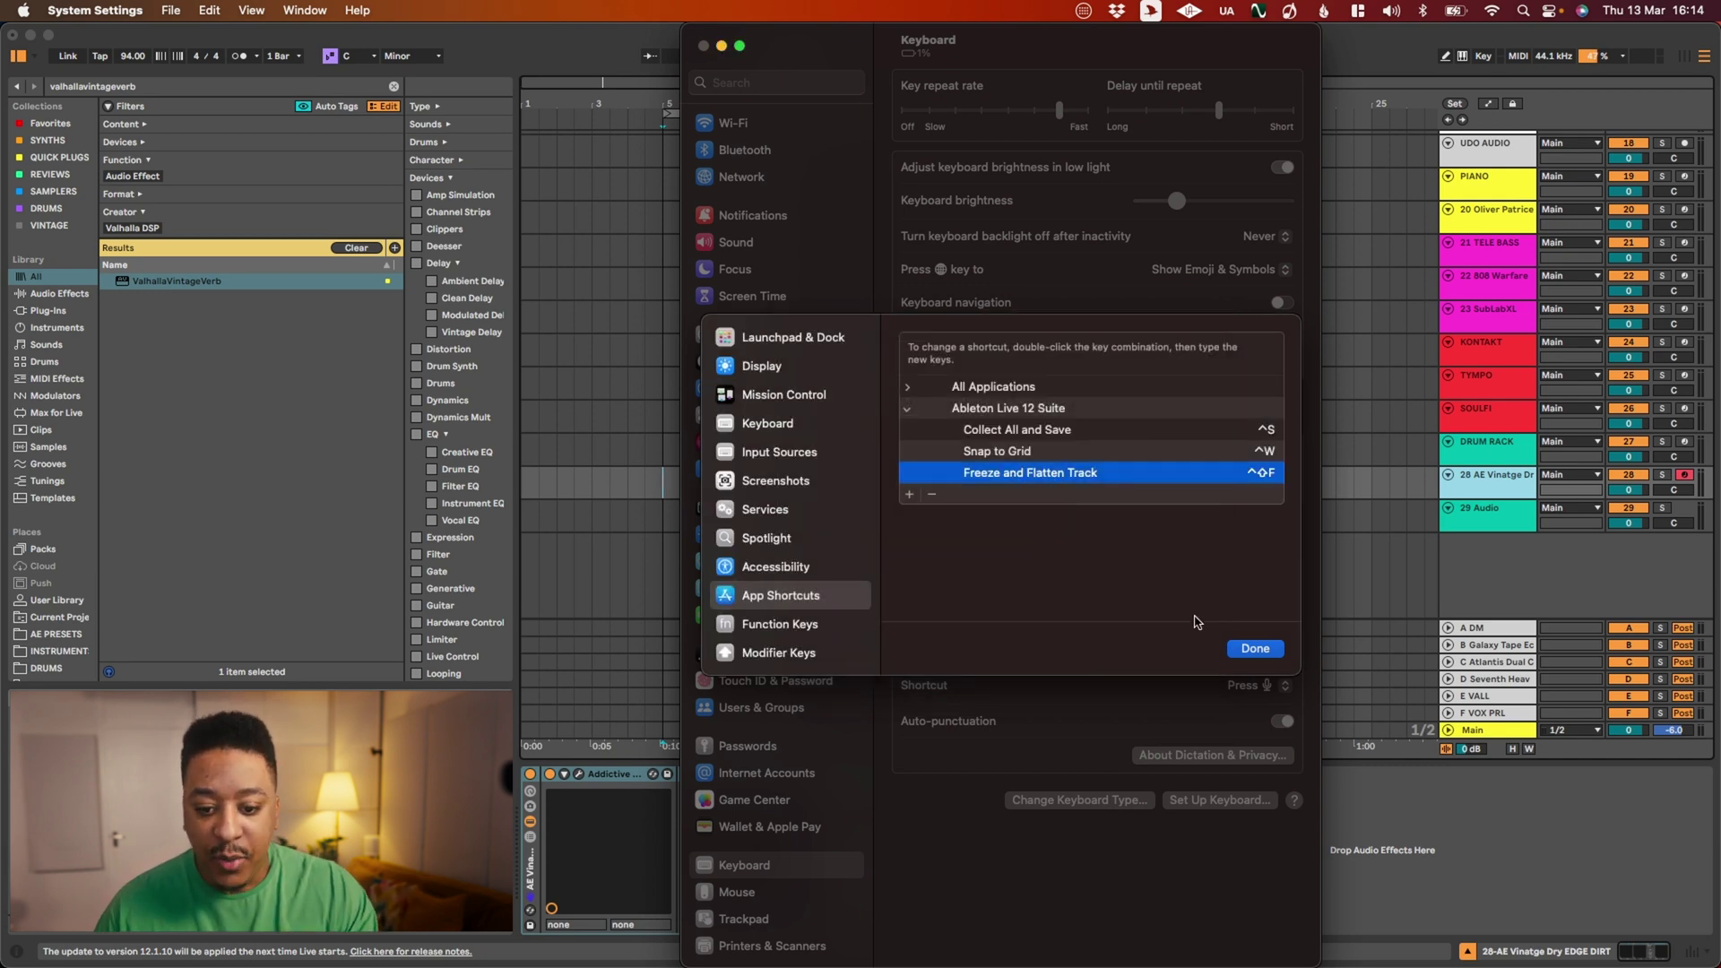
Verify the FLATTEN key's multi-action hotkey step sends the ⌃⇧F shortcut.
left_click(1255, 648)
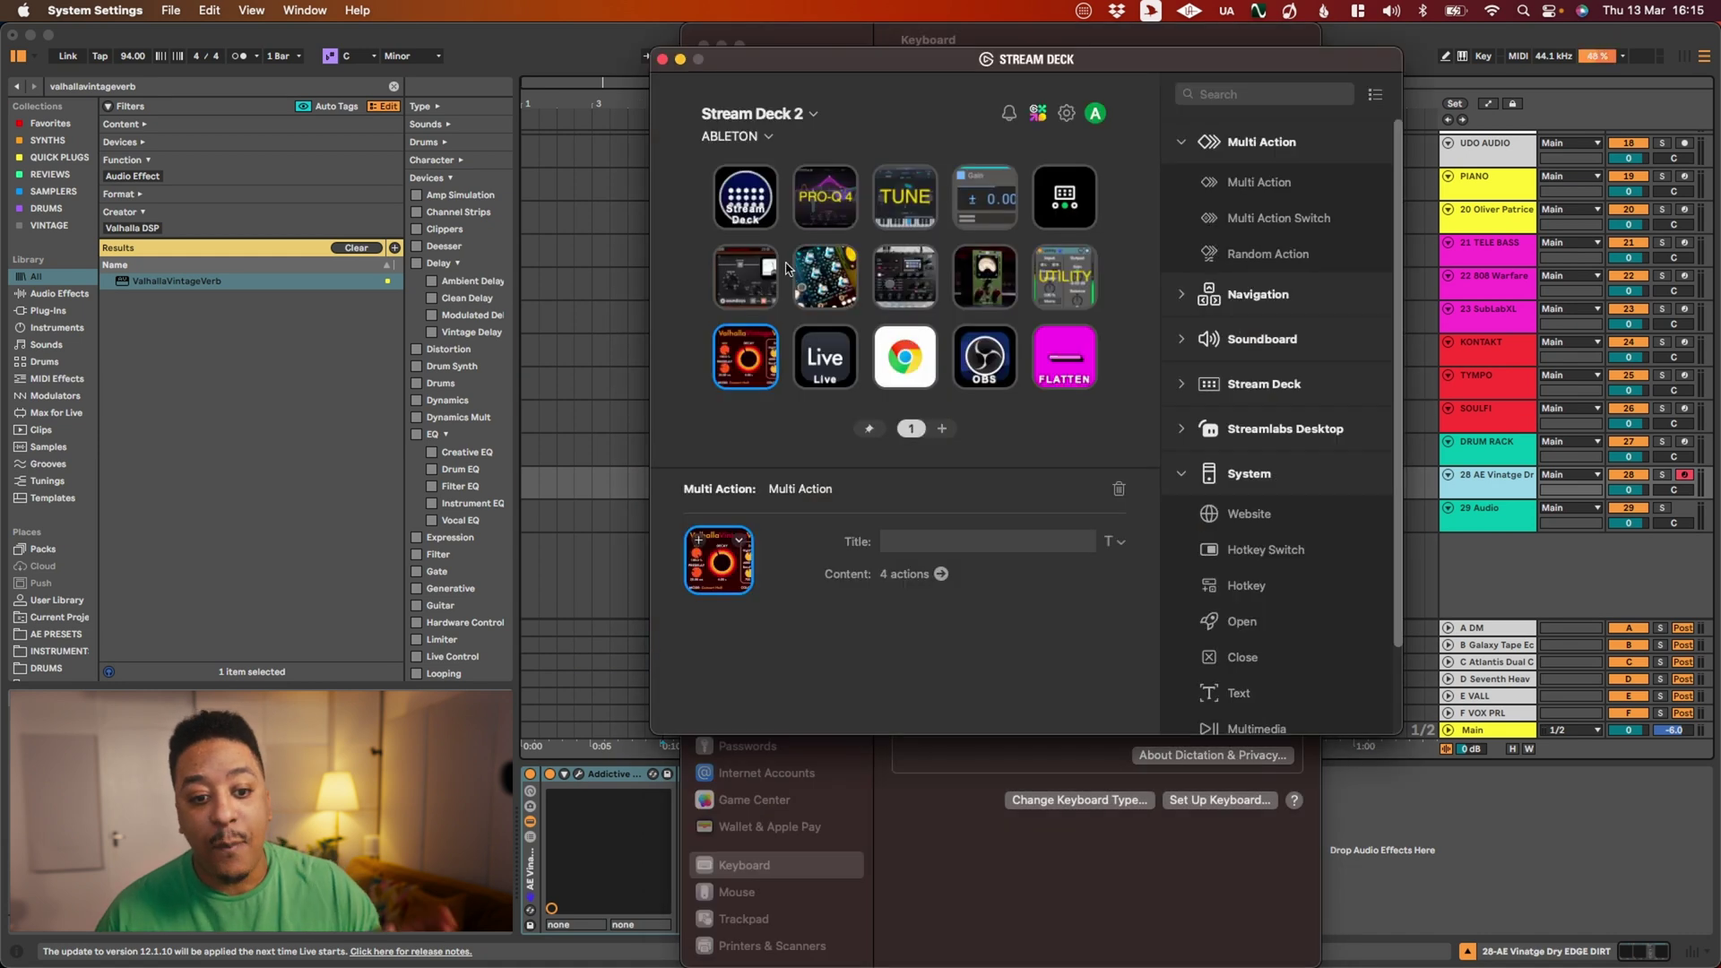
left_click(1060, 353)
double_click(1060, 352)
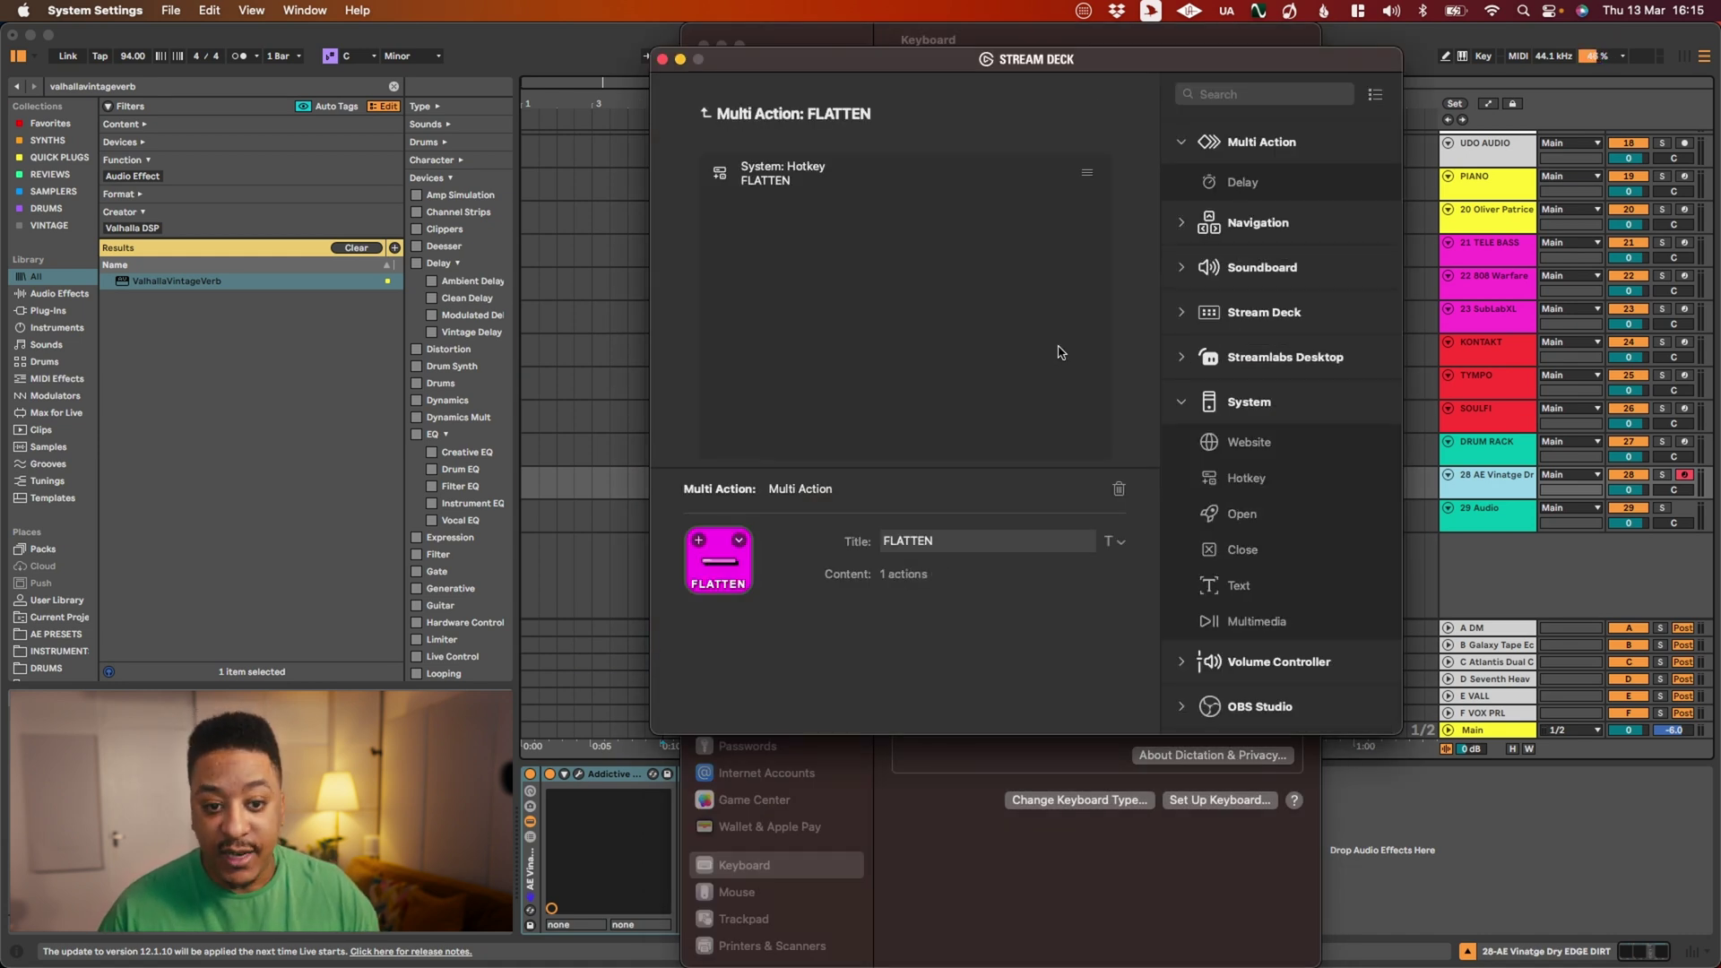
left_click(808, 165)
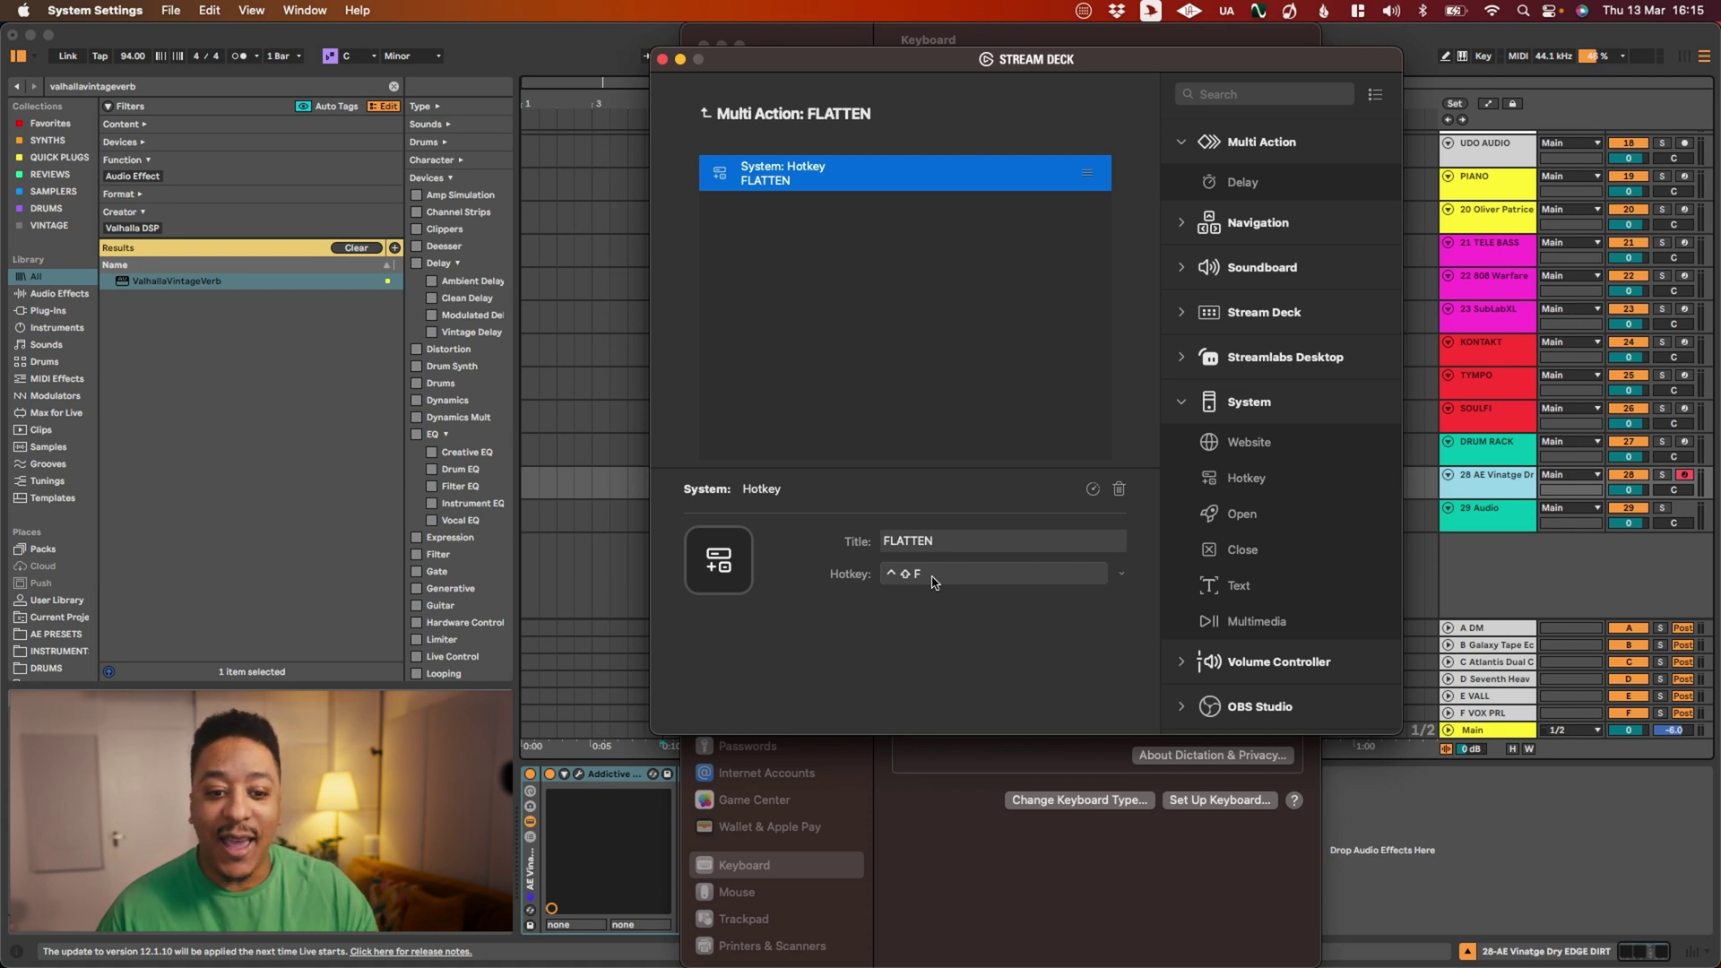
In Live, delete everything on track 28 and check that DRUM RACK offers Freeze and Flatten Track.
left_click(1679, 482)
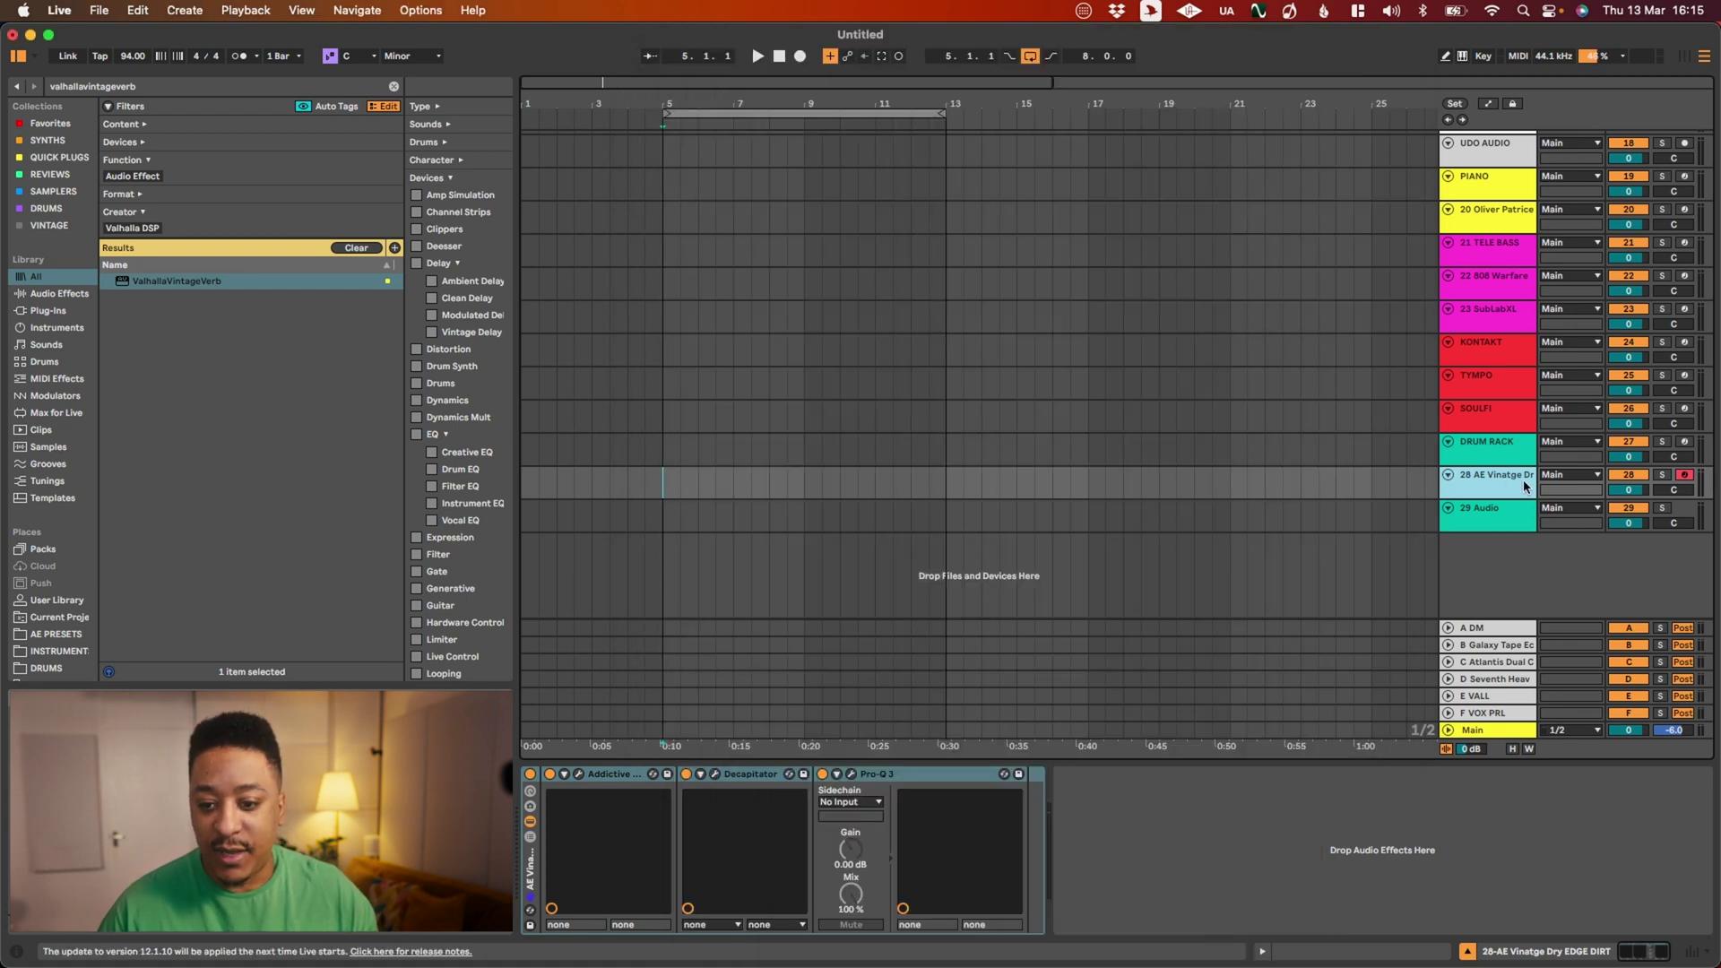
key("super+a")
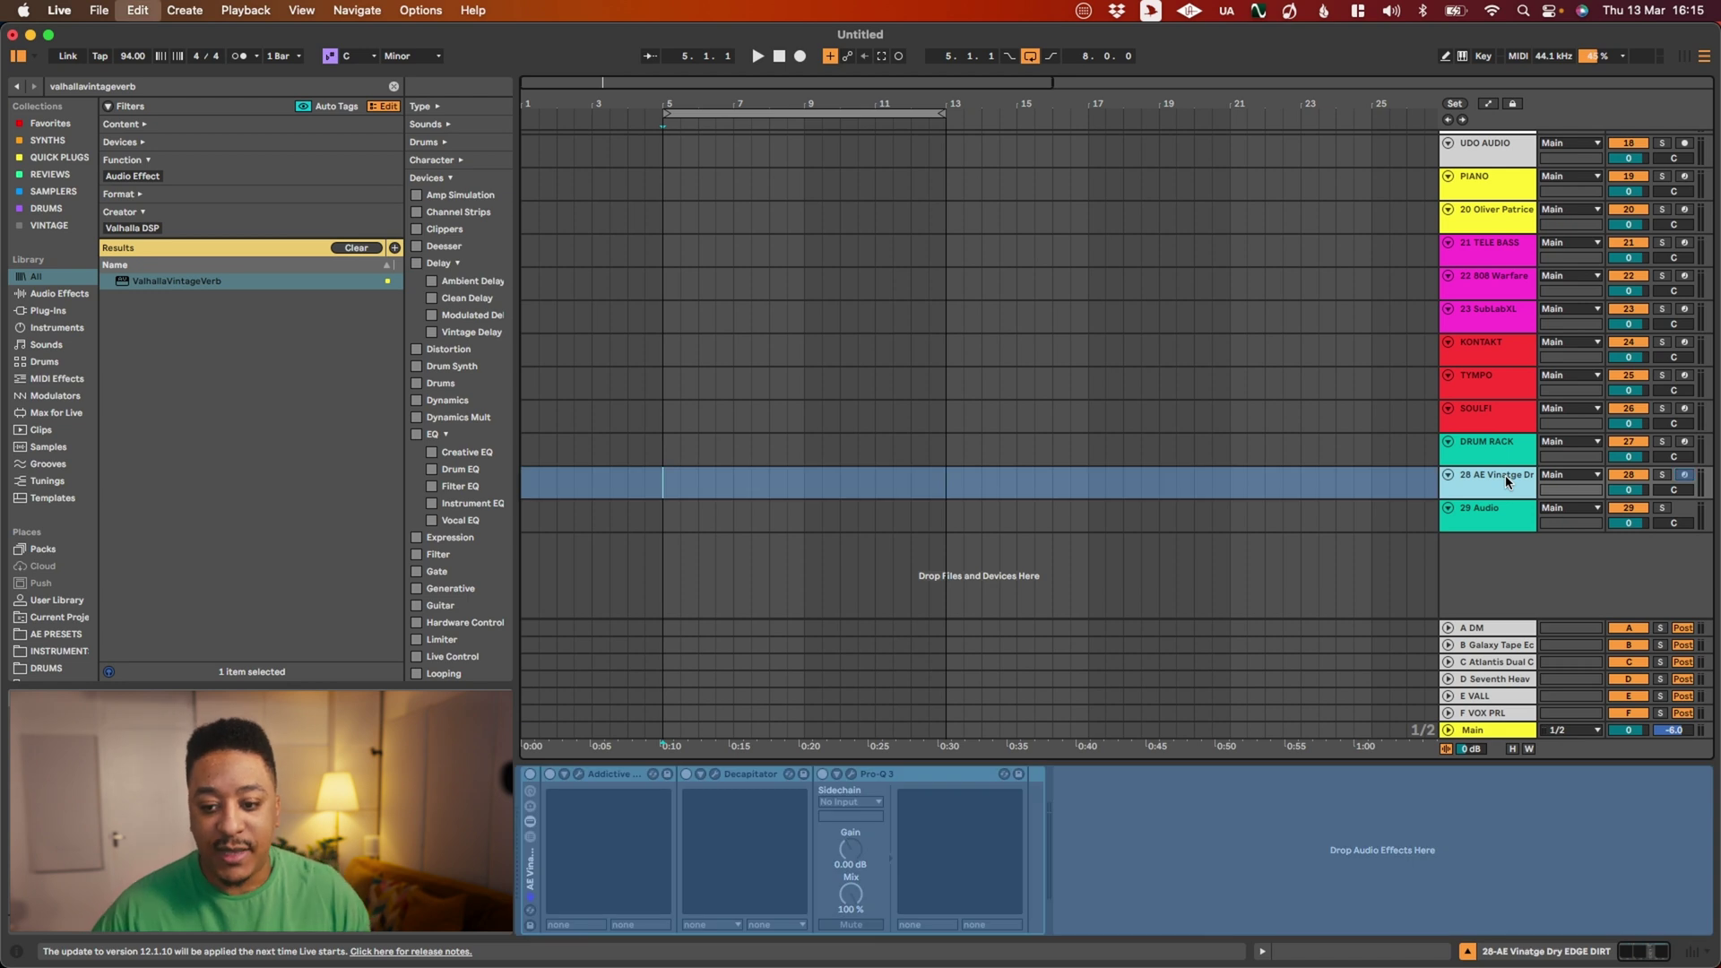
key("Delete")
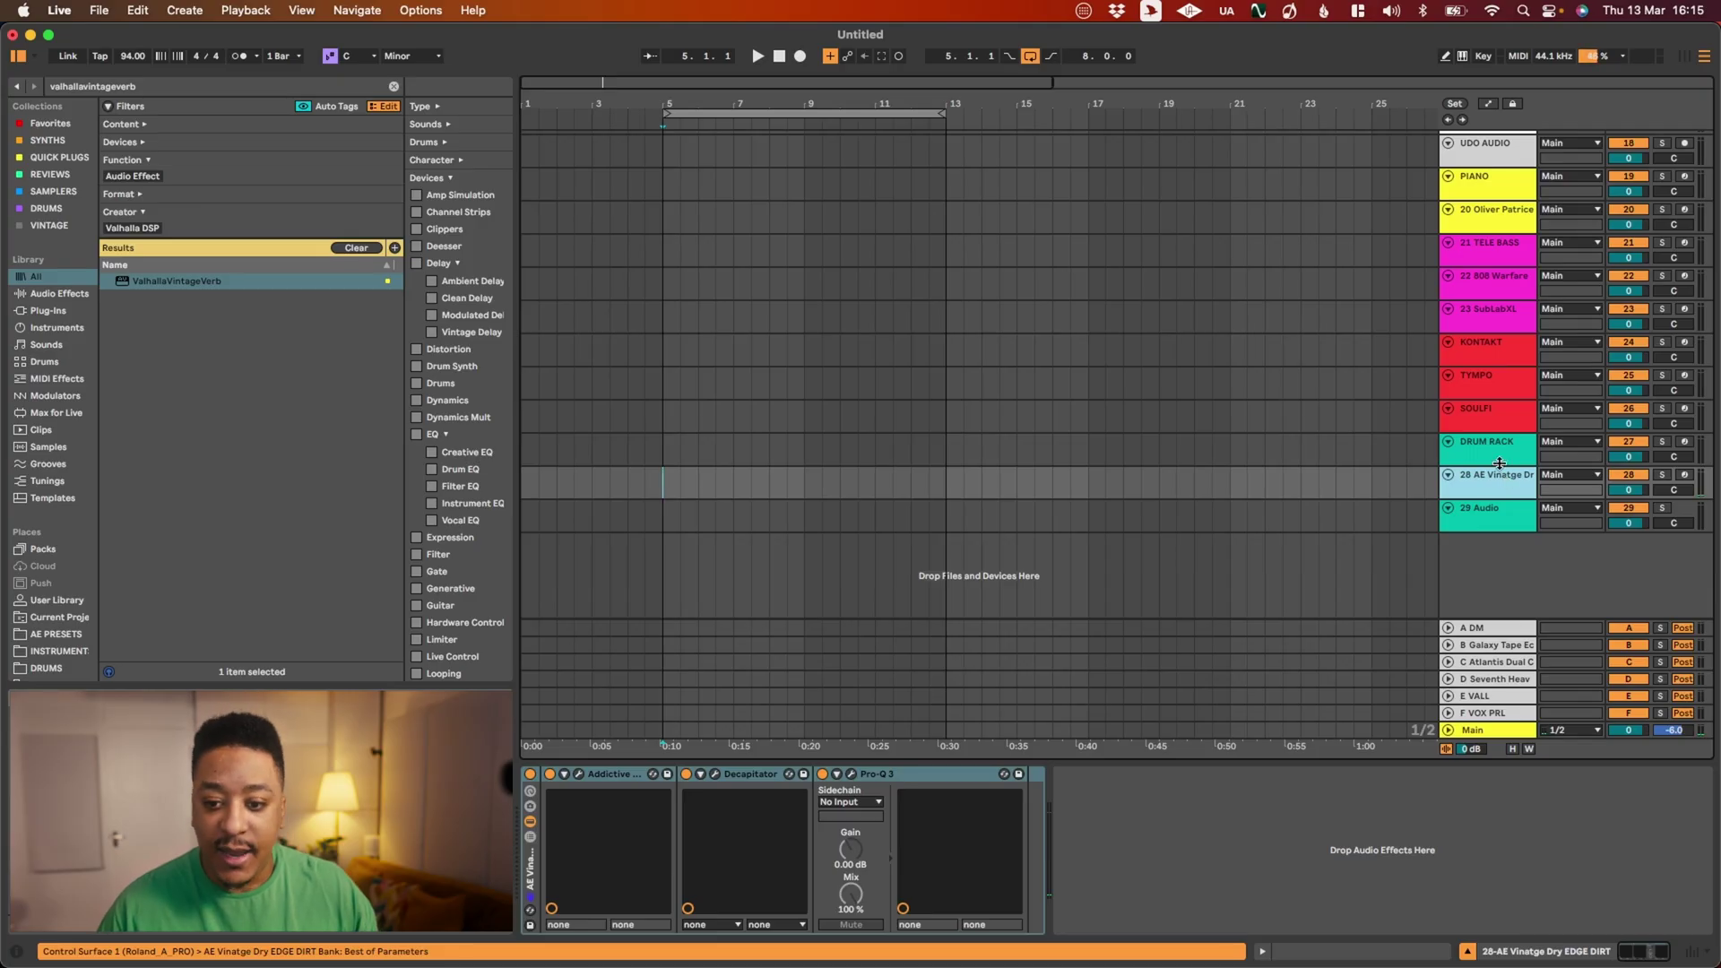
right_click(1492, 453)
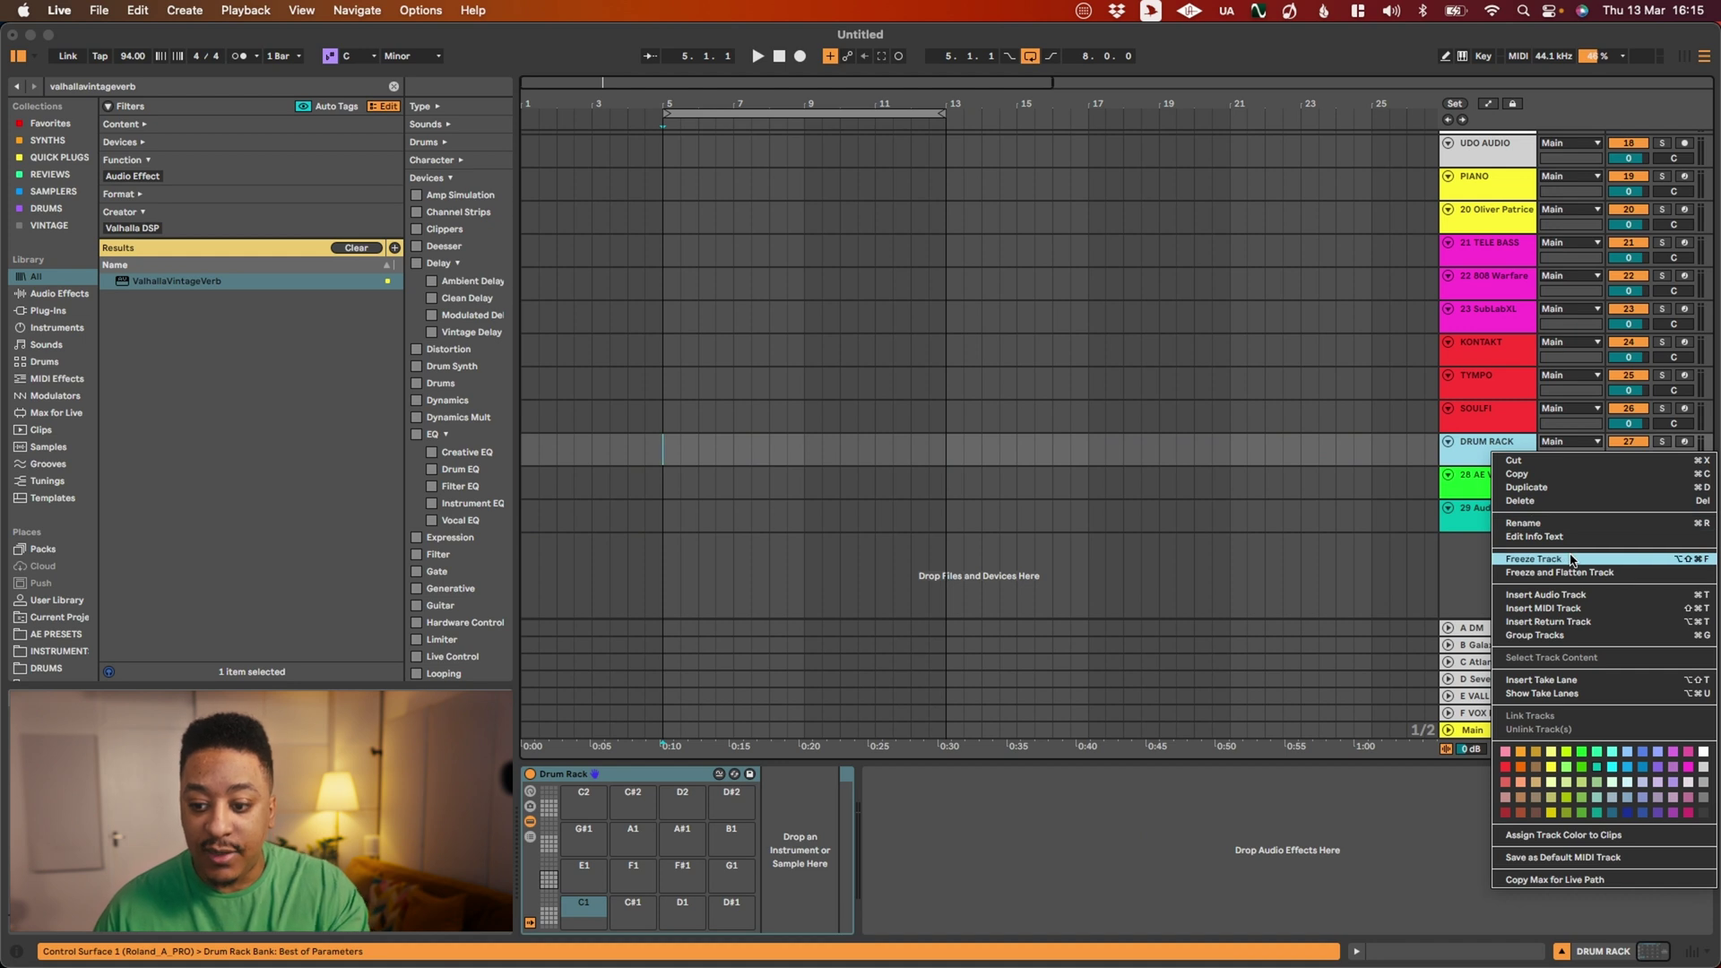
left_click(1249, 439)
Return from the FLATTEN Multi Action editor to the ABLETON profile's key grid.
key("super+Tab")
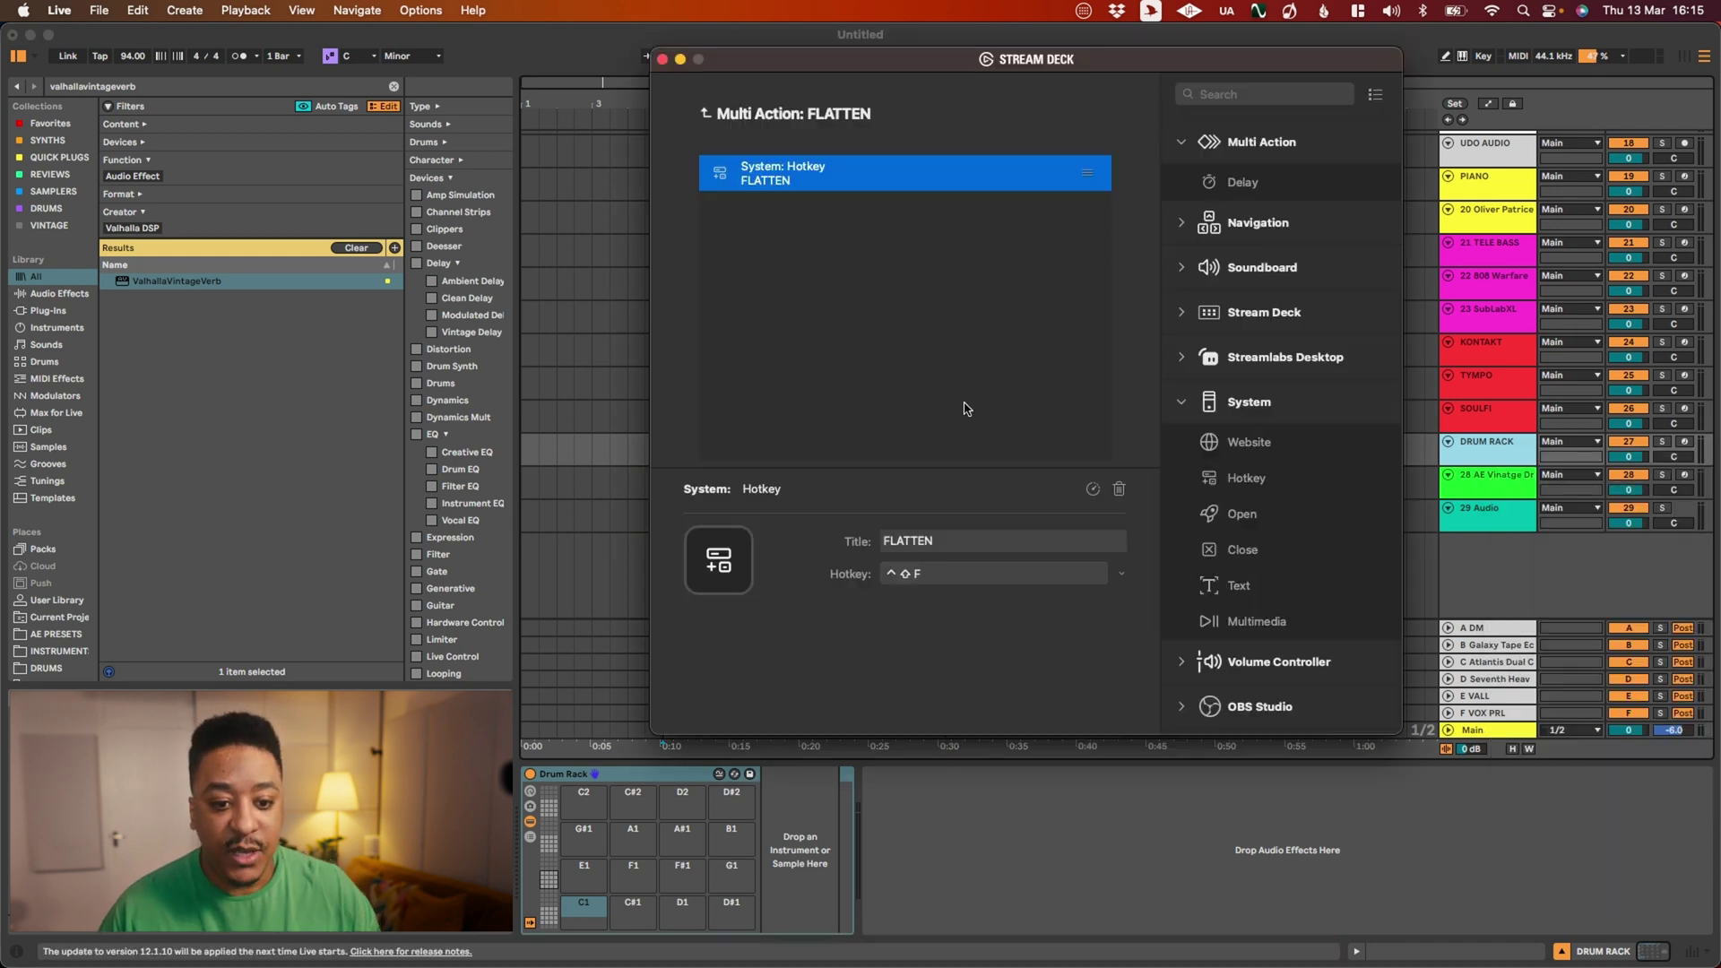
left_click(705, 108)
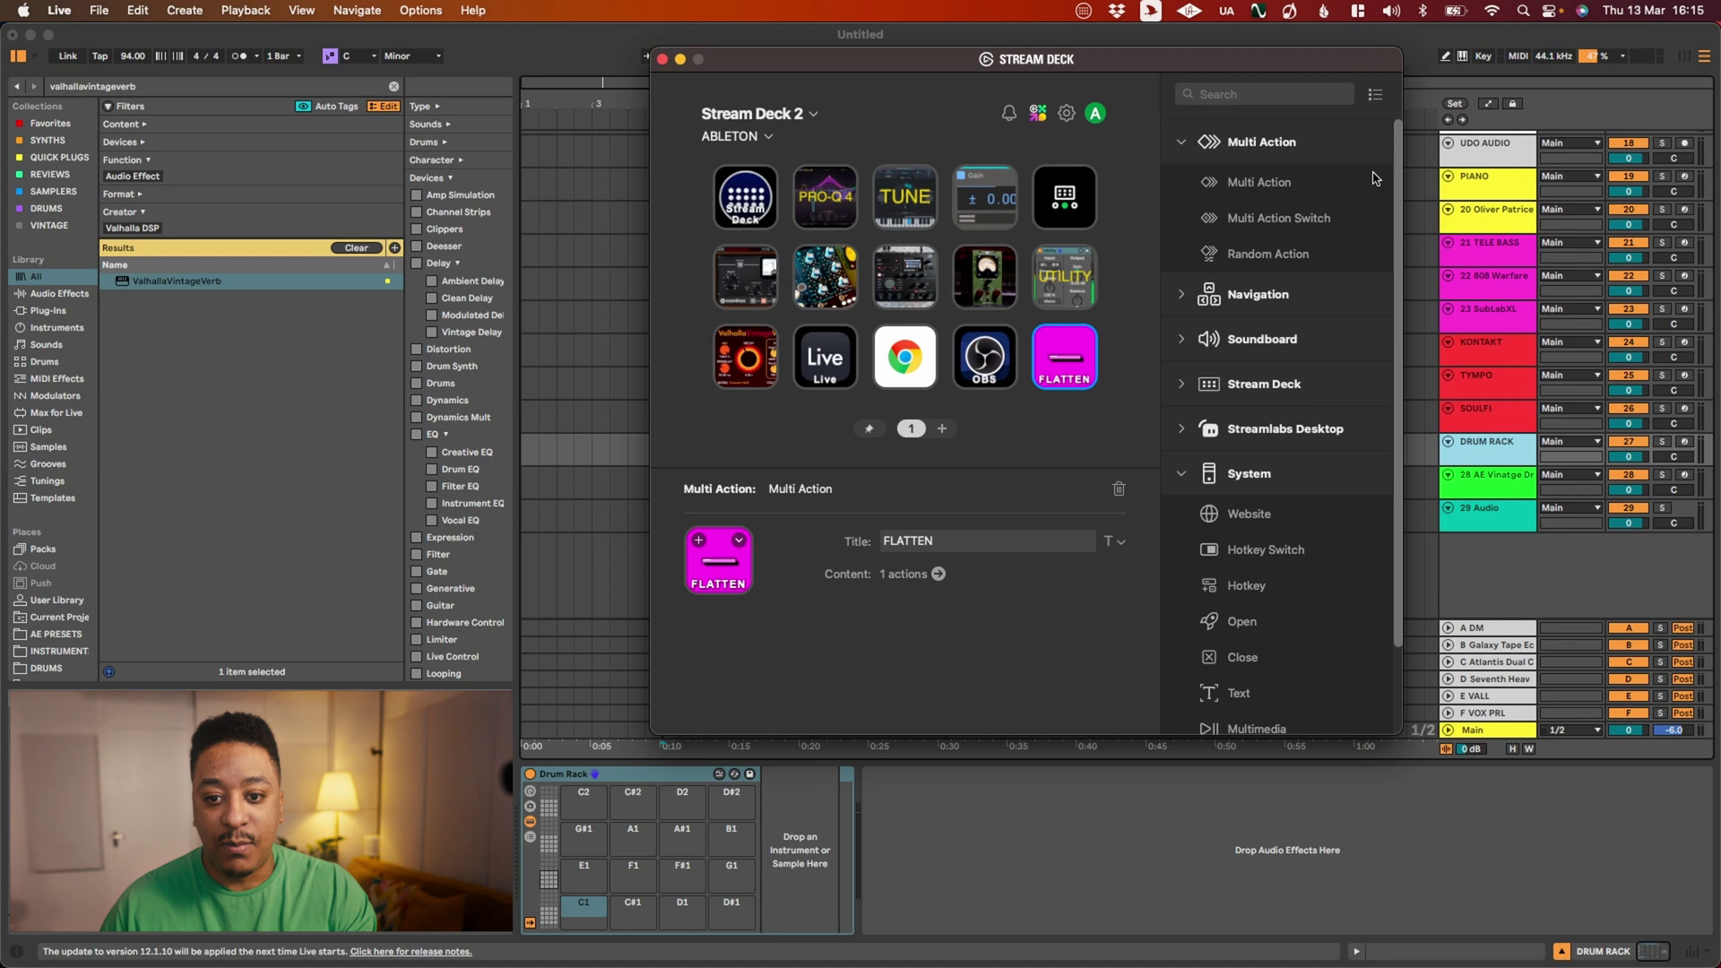